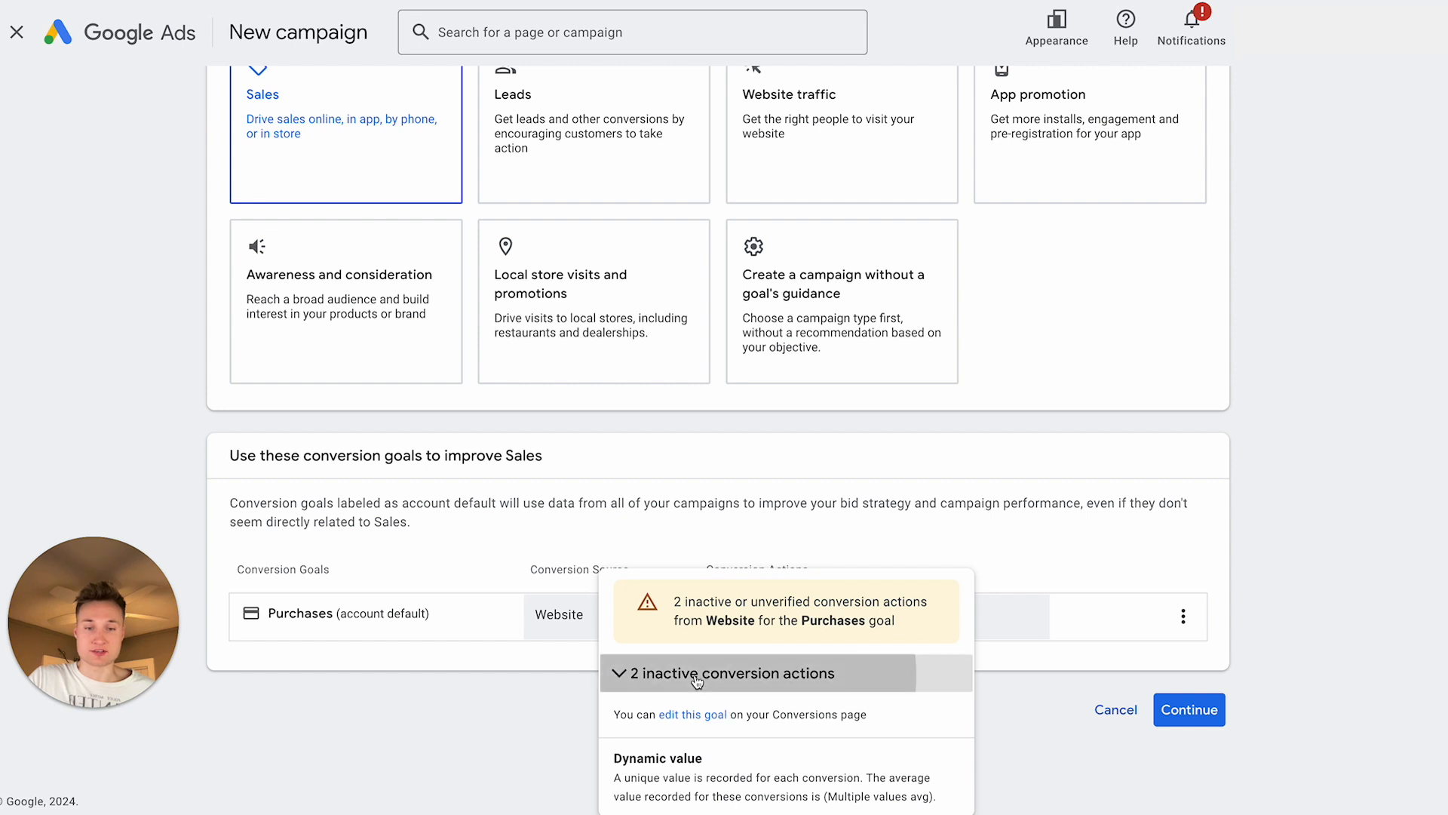
# Accept the Purchases conversion goal for the Sales objective and choose Search as the campaign type.
pyautogui.click(702, 568)
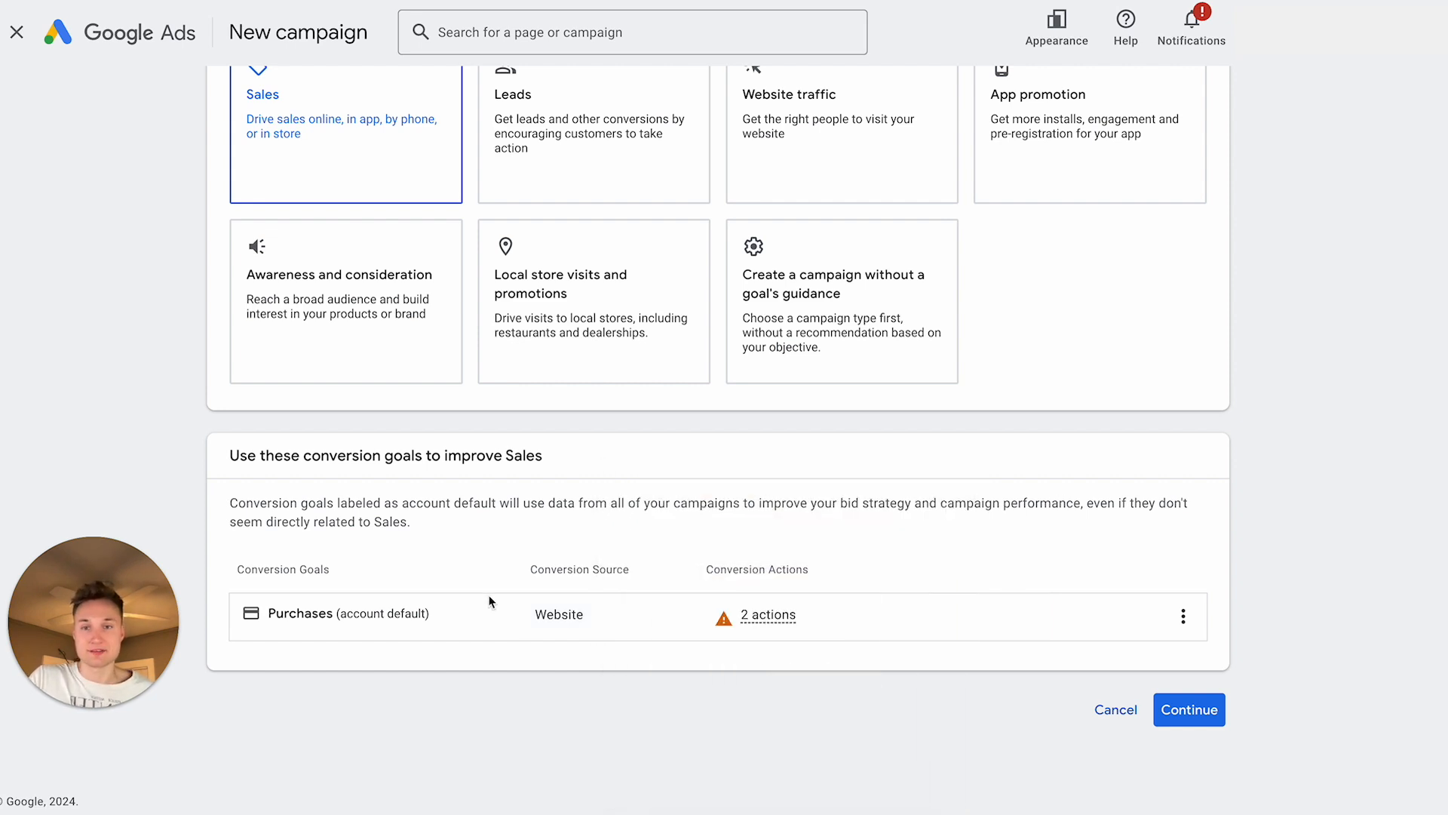
pyautogui.moveTo(97, 579); pyautogui.dragTo(96, 565)
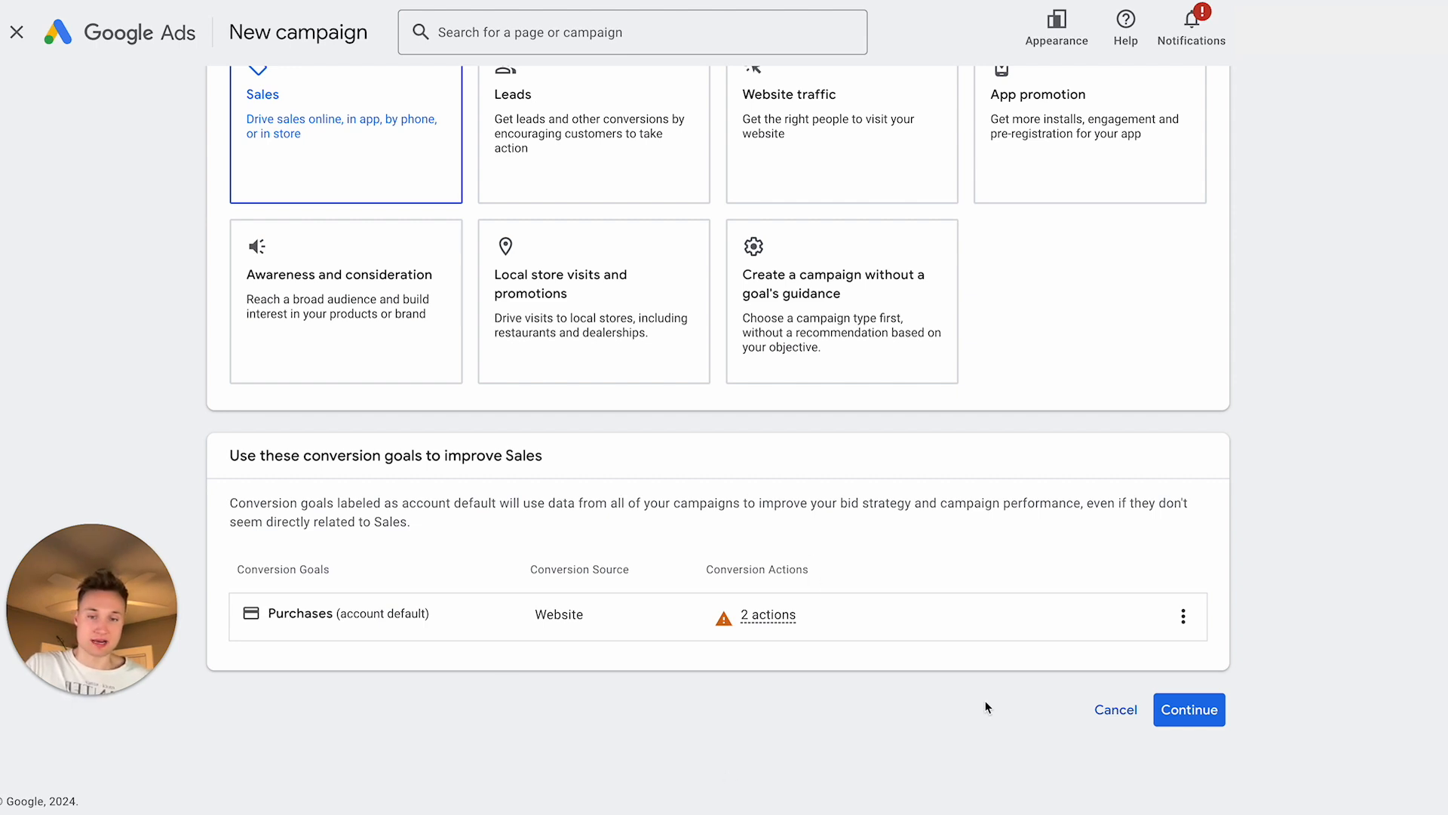
pyautogui.click(1193, 713)
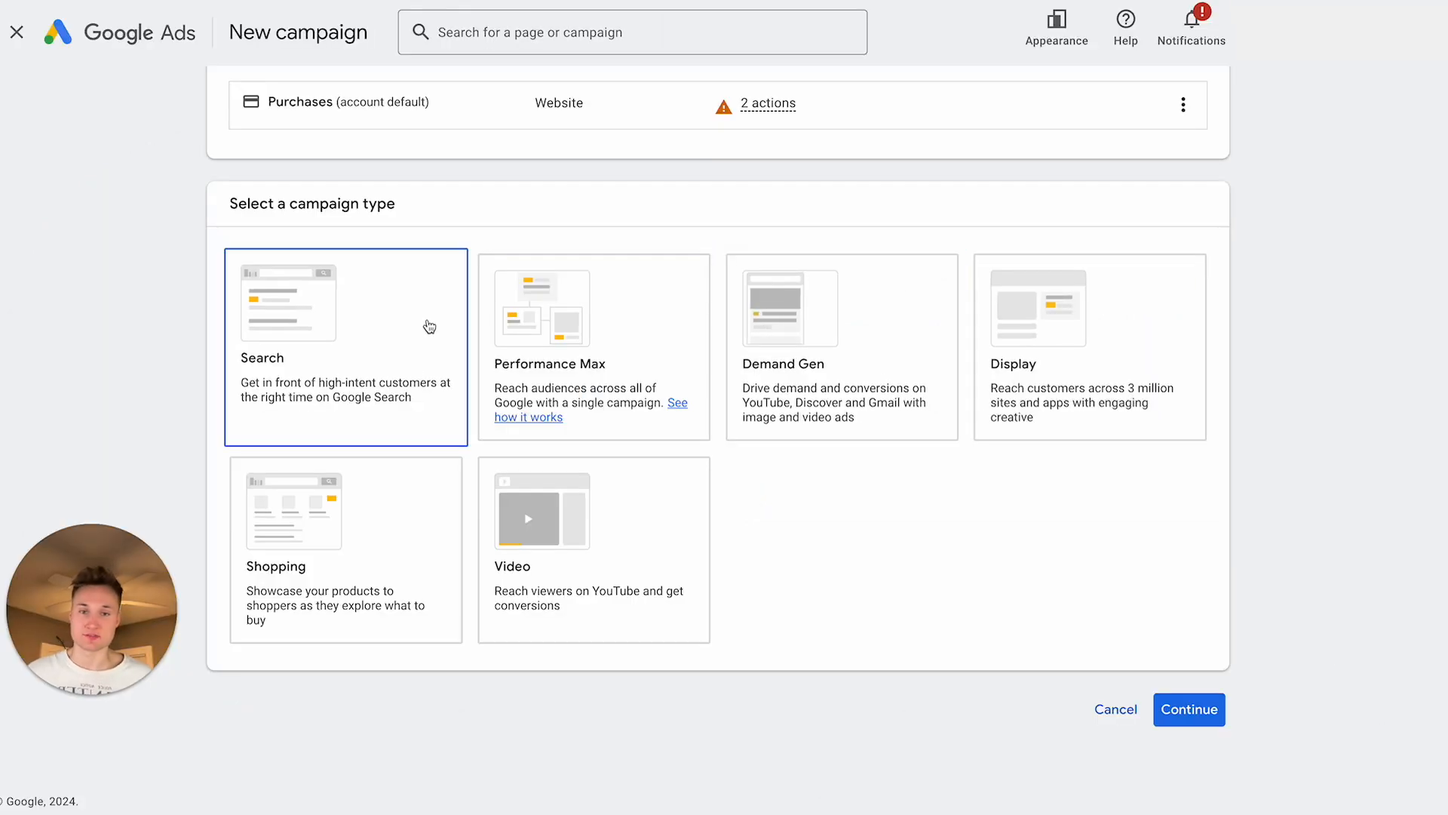
pyautogui.click(327, 337)
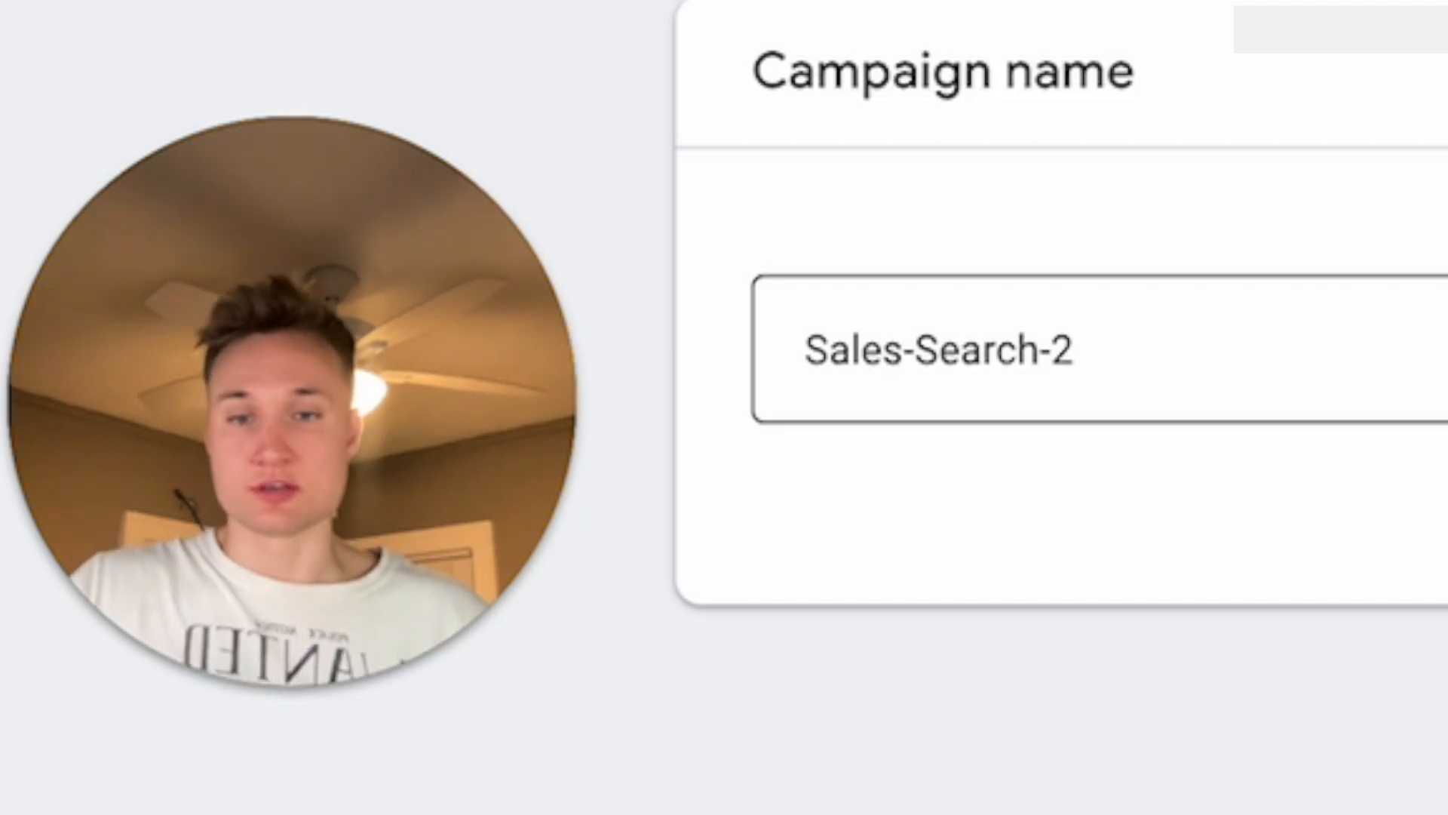
# Name the campaign "SS | Mini Donuts | Search | US".
pyautogui.click(1439, 349)
pyautogui.hotkey('ctrl', 'a')
pyautogui.write('SS \\')
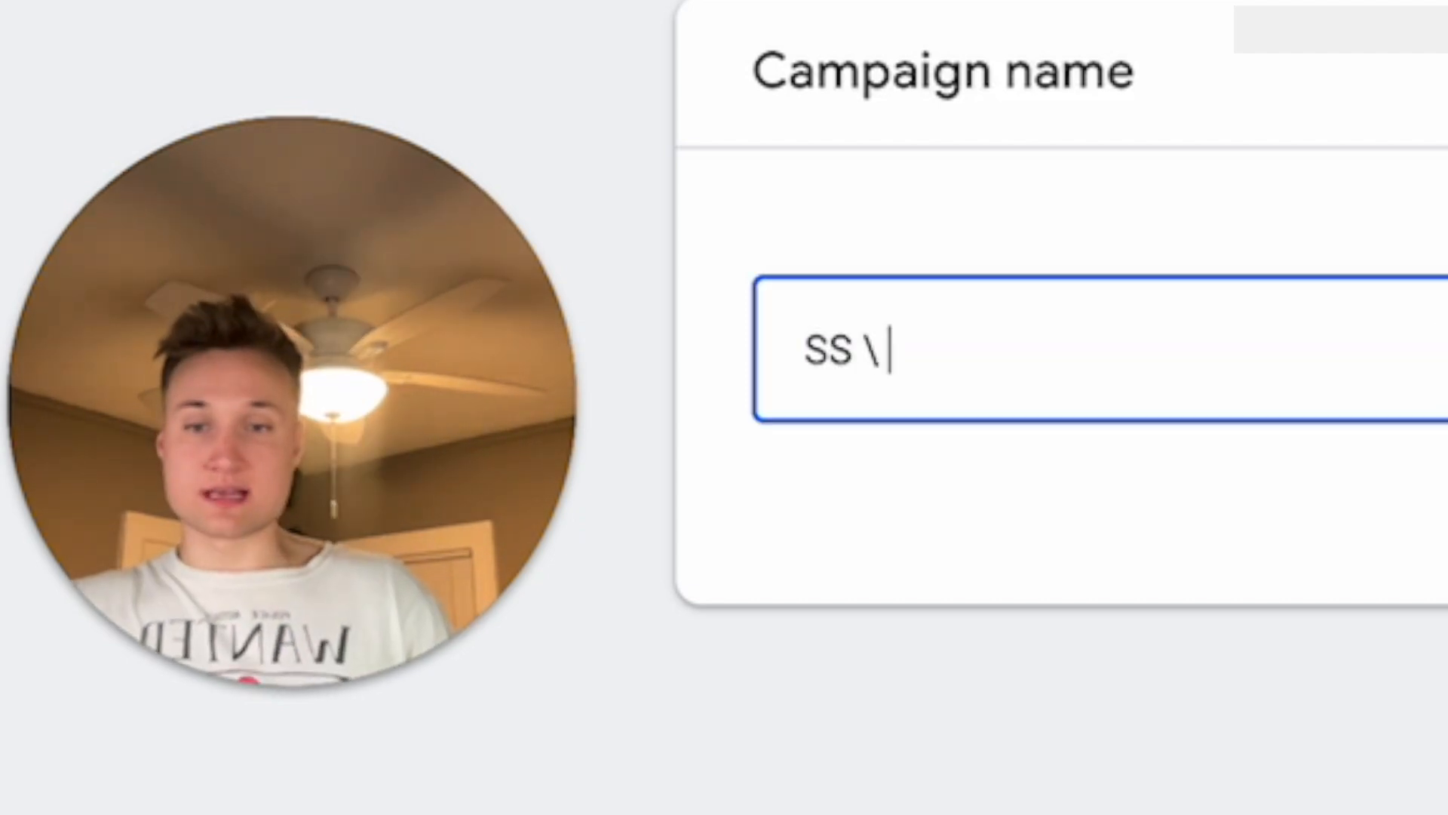
pyautogui.press('BackSpace')
pyautogui.press('BackSpace')
pyautogui.write('|')
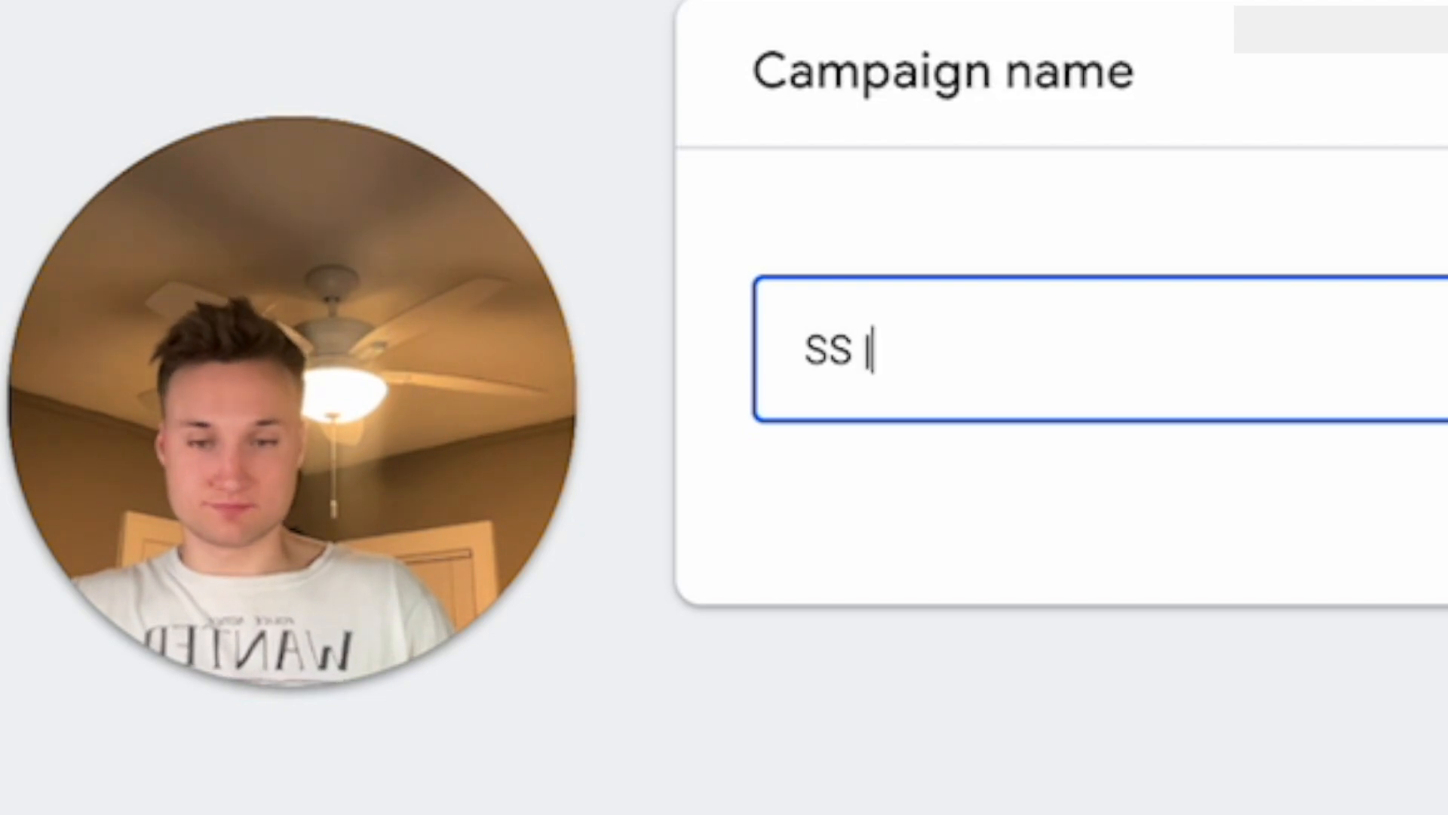
pyautogui.write(' Mini')
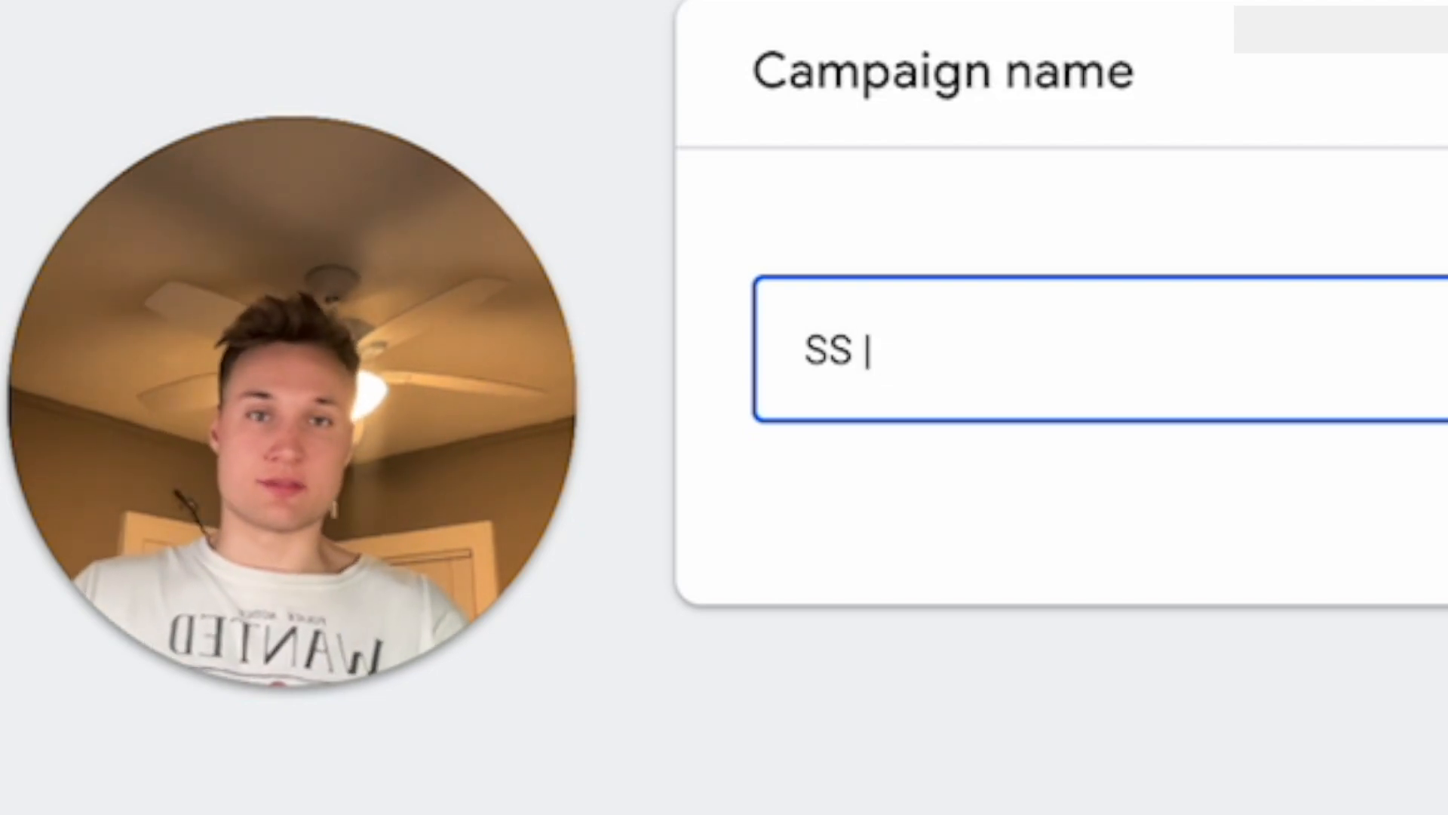
pyautogui.write(' Don')
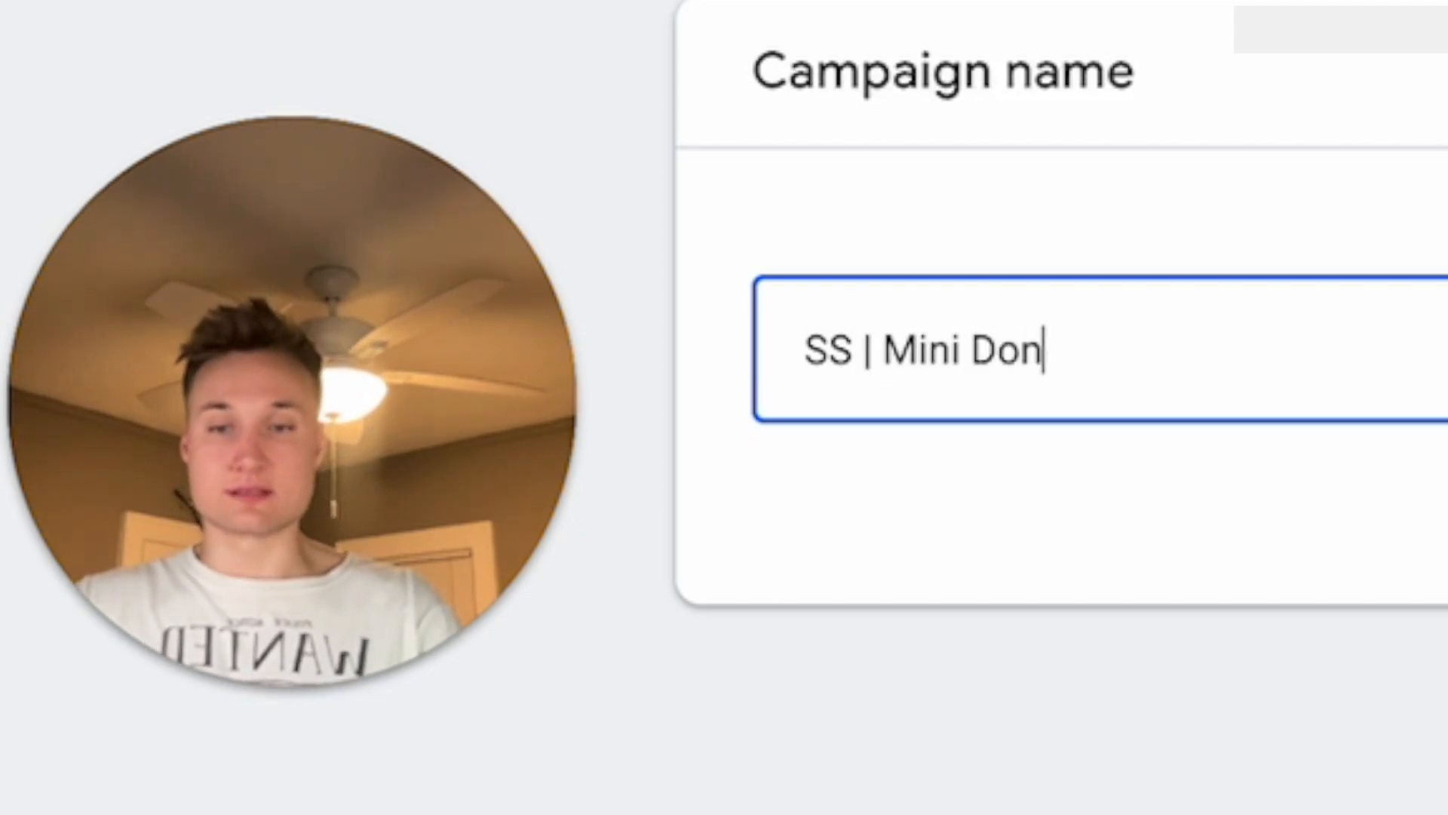
pyautogui.write('uts | SEe')
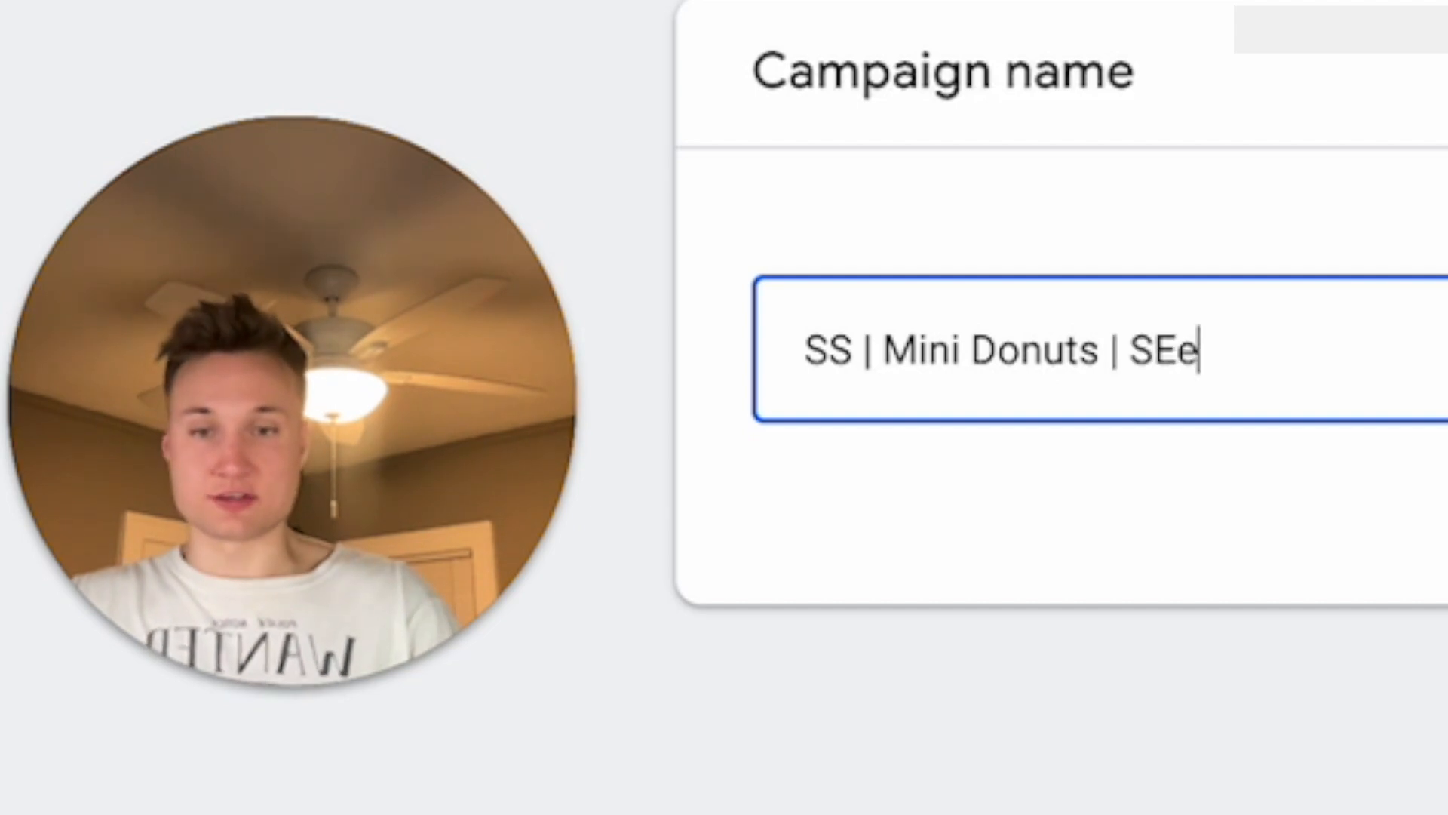
pyautogui.press('BackSpace')
pyautogui.press('BackSpace')
pyautogui.write('earch')
pyautogui.press('BackSpace')
pyautogui.write('ch | US')
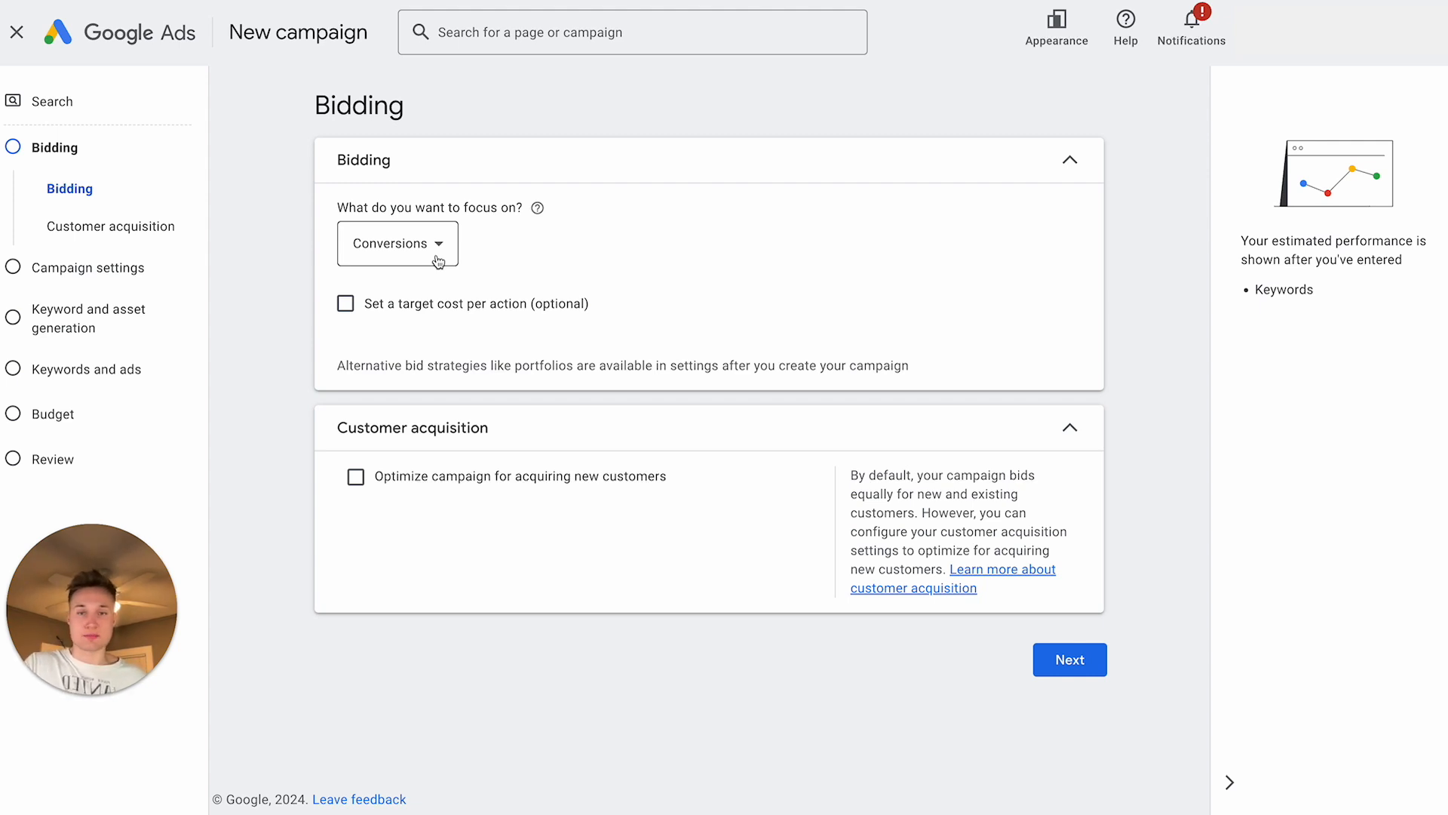
# Set the bidding focus to Clicks without a bid limit and continue to the campaign settings.
pyautogui.click(426, 245)
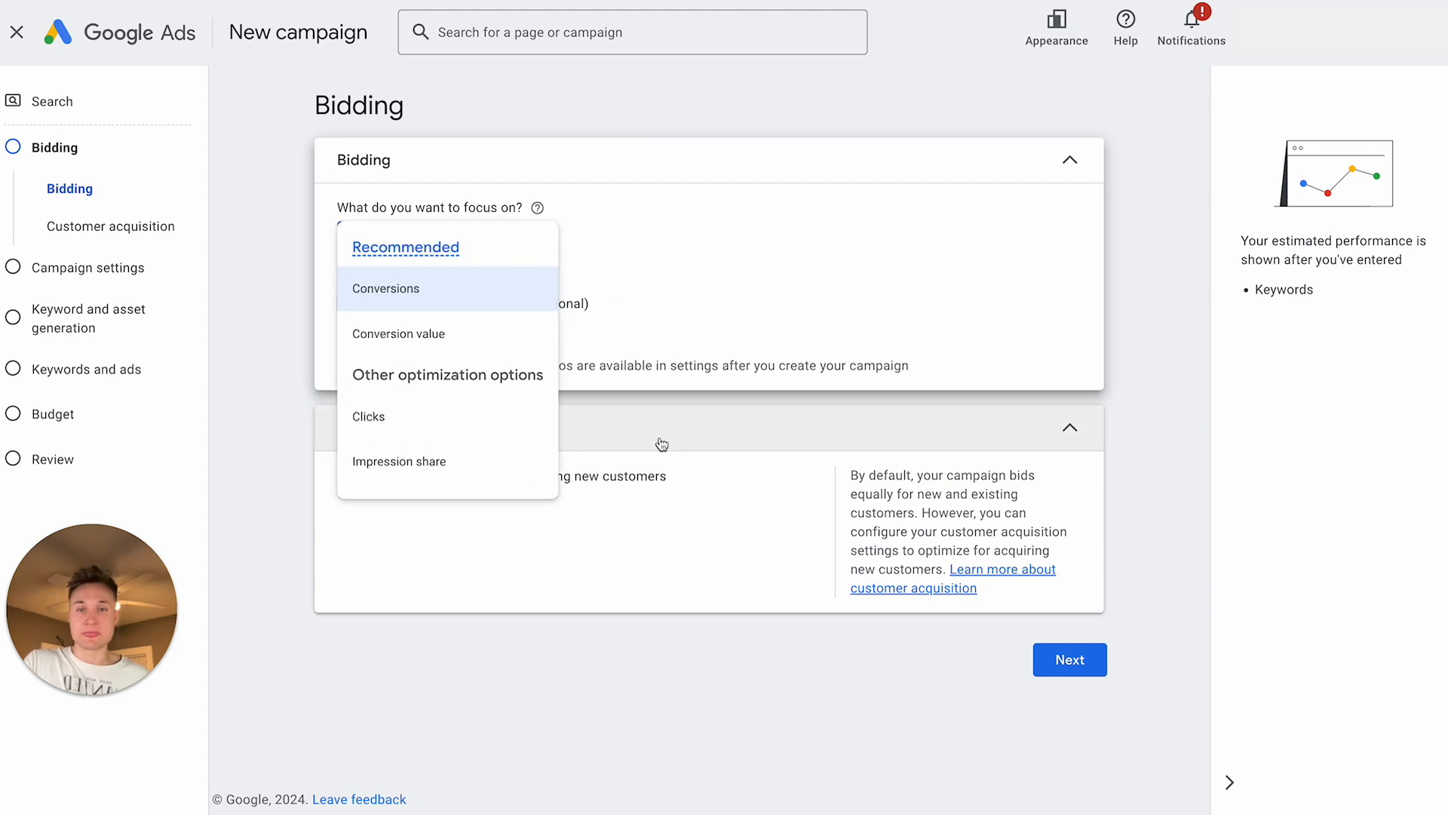
pyautogui.click(377, 423)
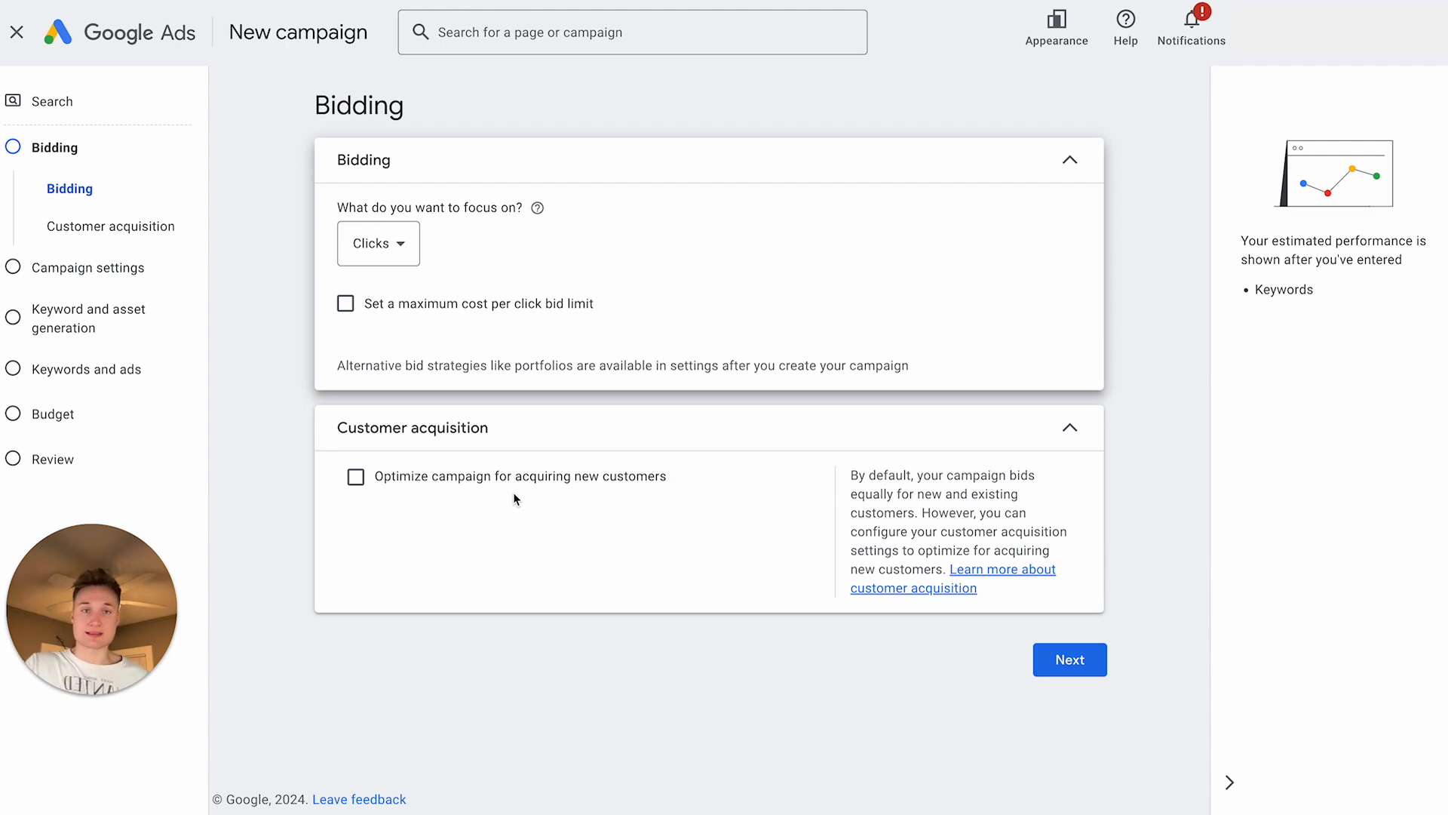
pyautogui.click(1070, 665)
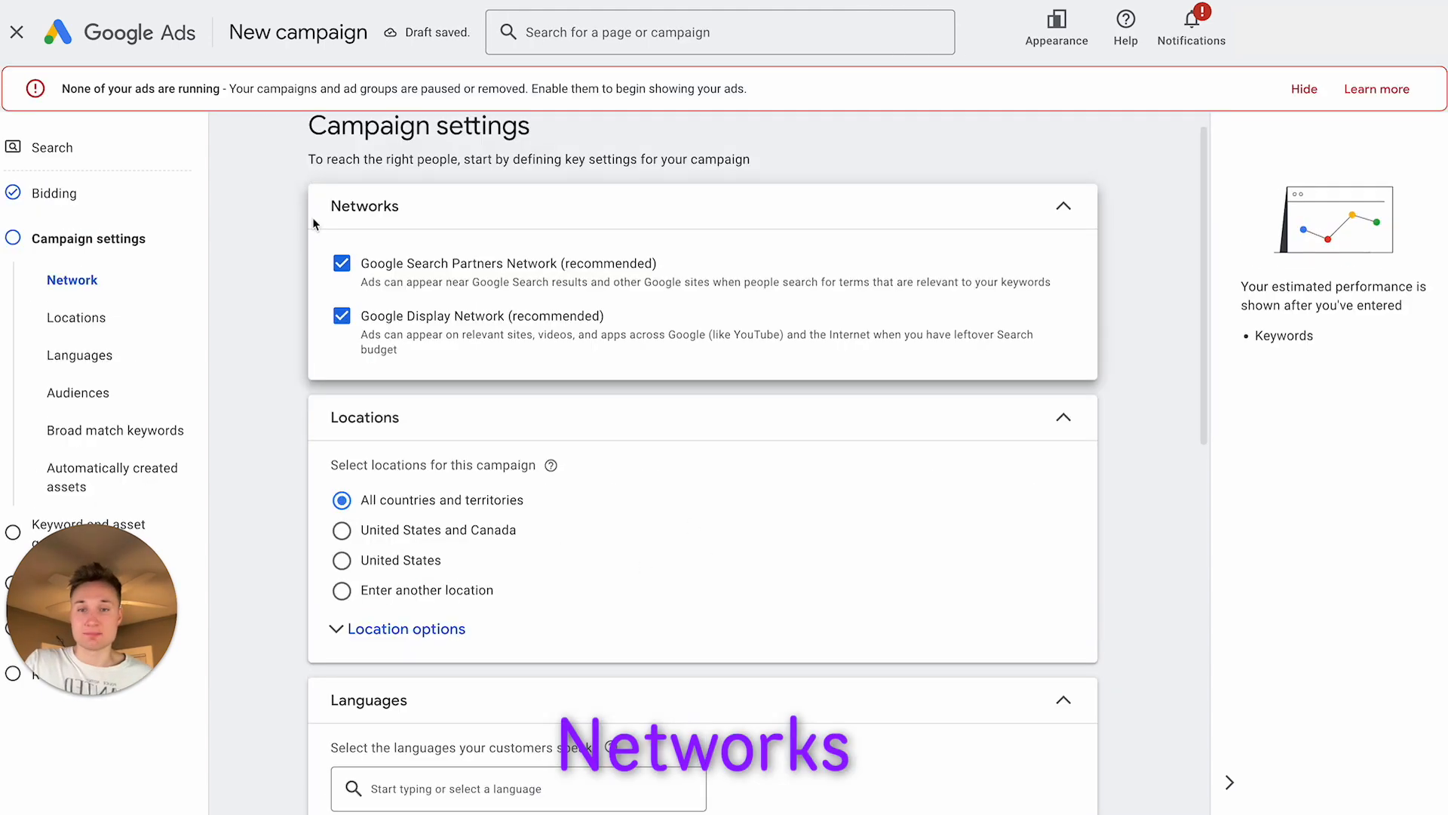
# Exclude the Google Search Partners Network and the Google Display Network, and hide the warning banner about ads not running.
pyautogui.click(342, 263)
pyautogui.click(341, 316)
pyautogui.click(1305, 89)
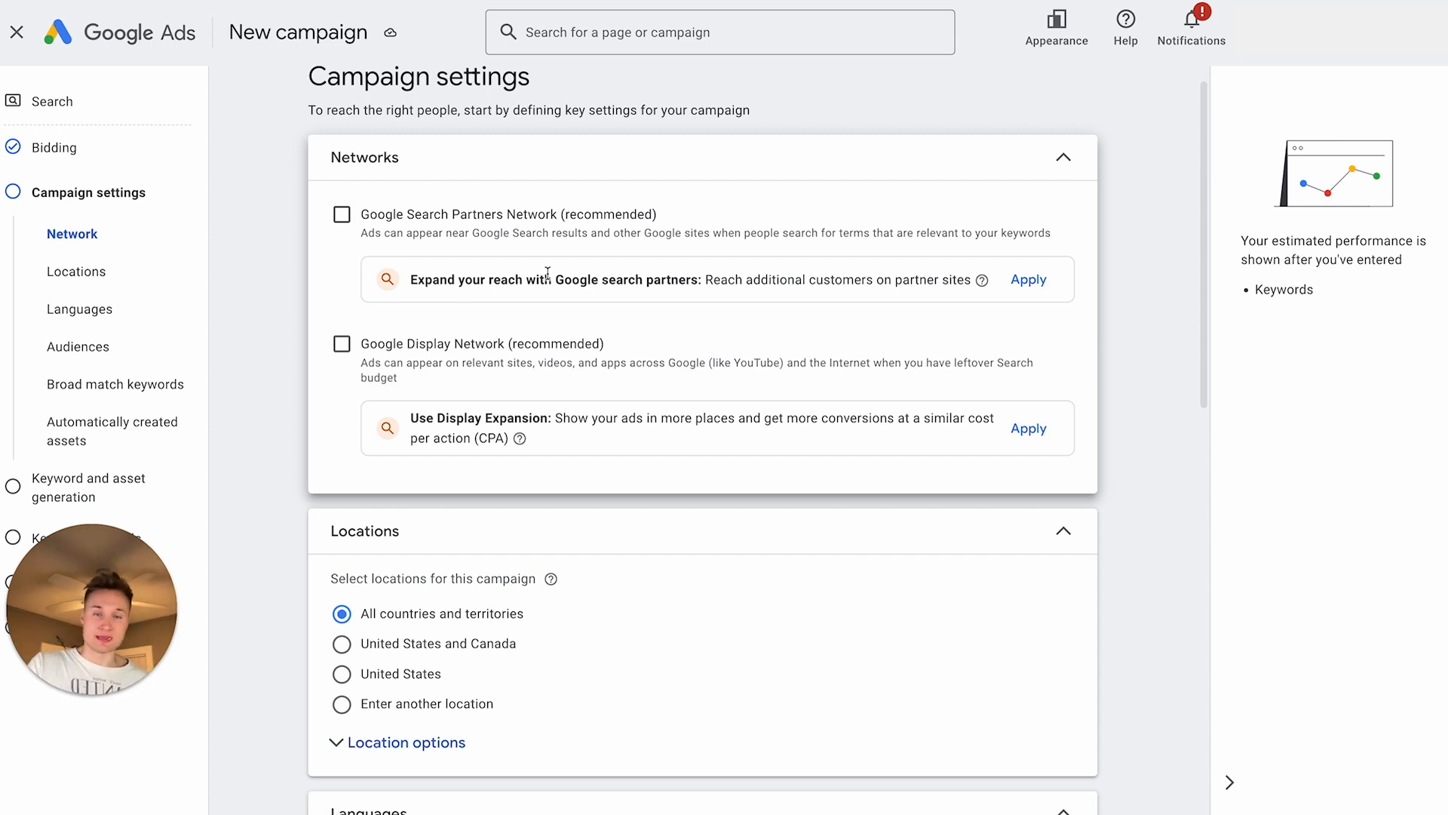
# Choose the United States as the campaign location and expand the additional location options.
pyautogui.scroll(-4, 576, 301)
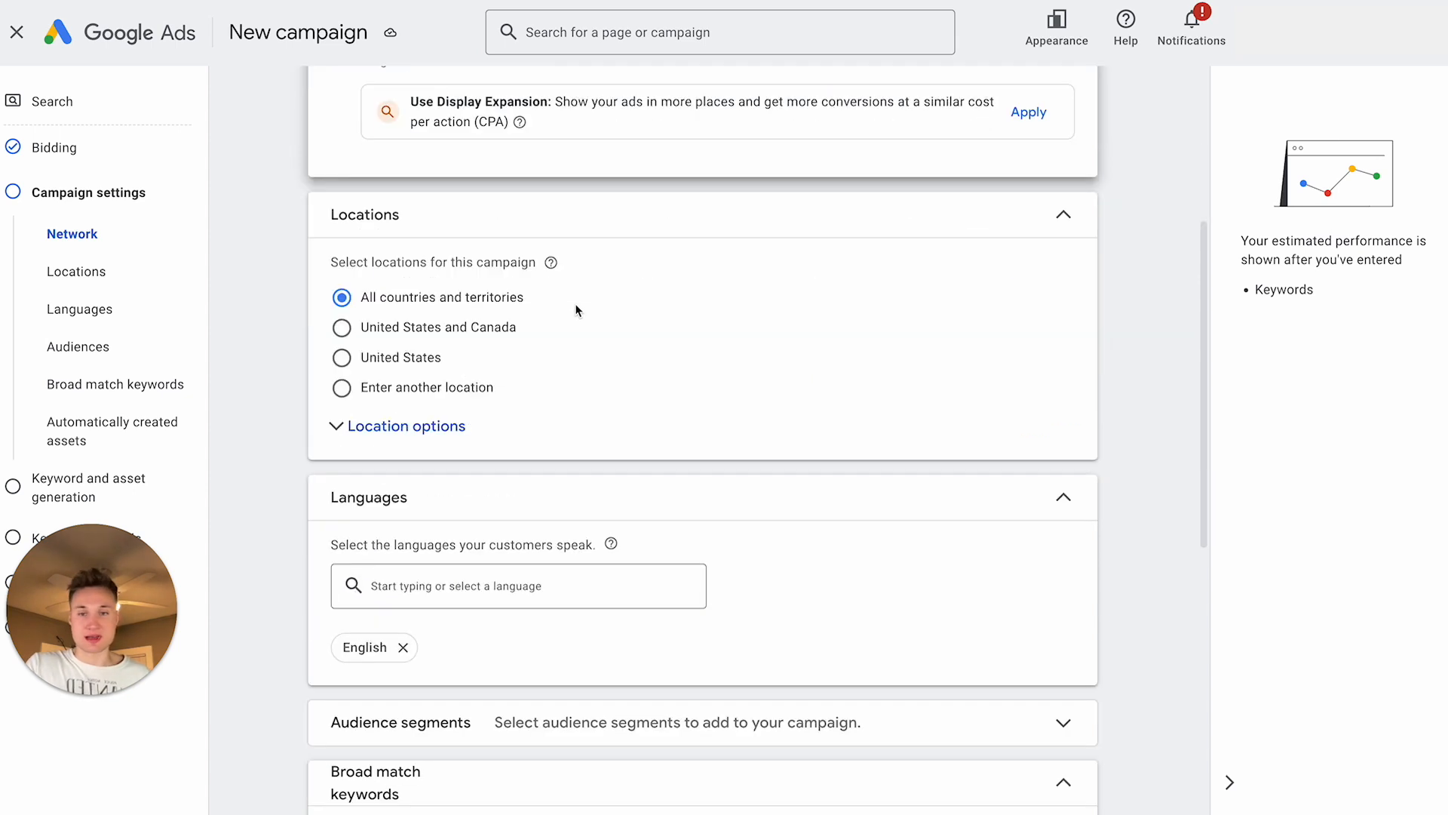
pyautogui.click(408, 358)
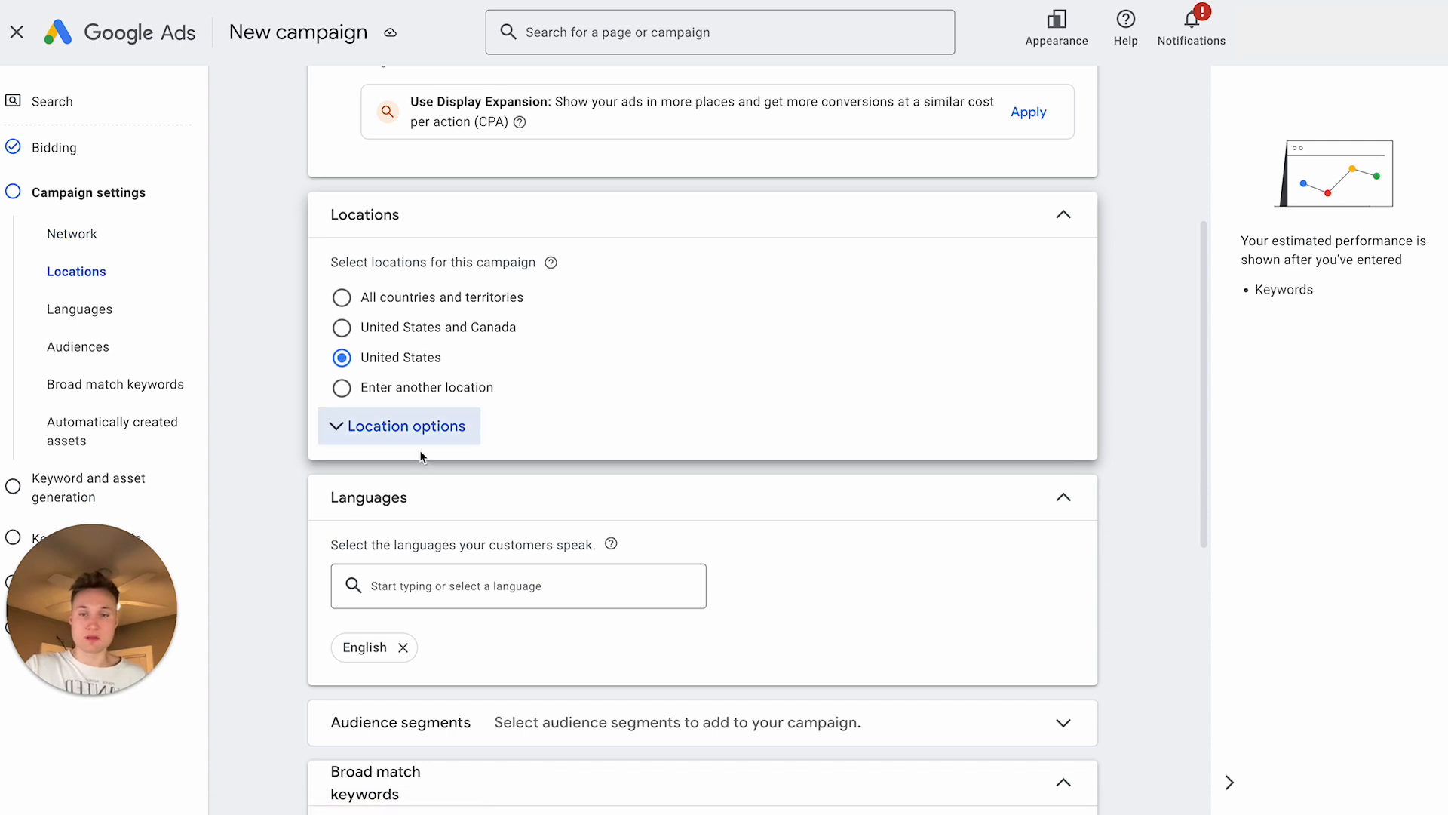
pyautogui.click(413, 426)
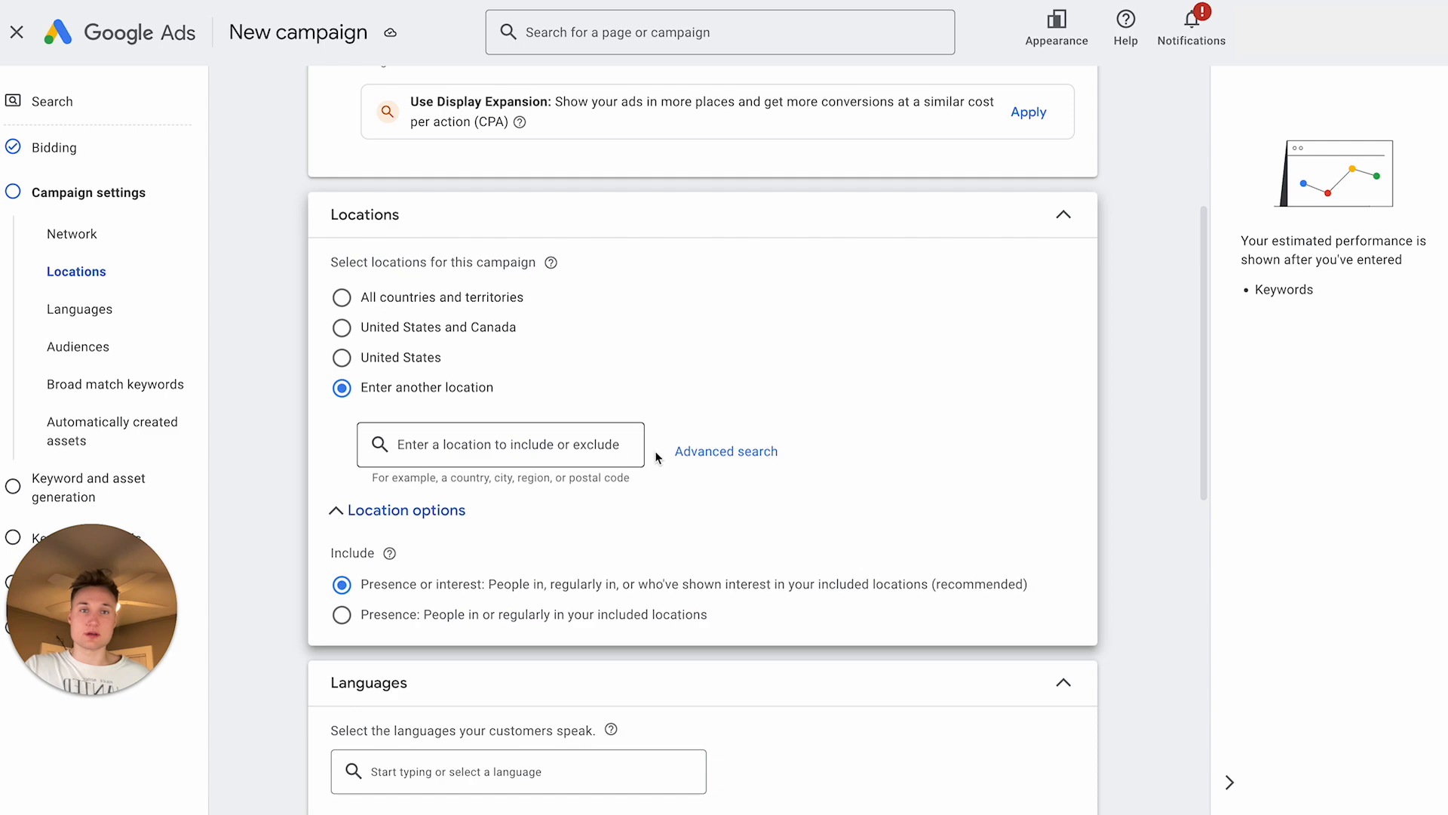
# Check the bulk and radius modes of the advanced location search, and set location inclusion to Presence: People in or regularly in your included locations.
pyautogui.click(713, 453)
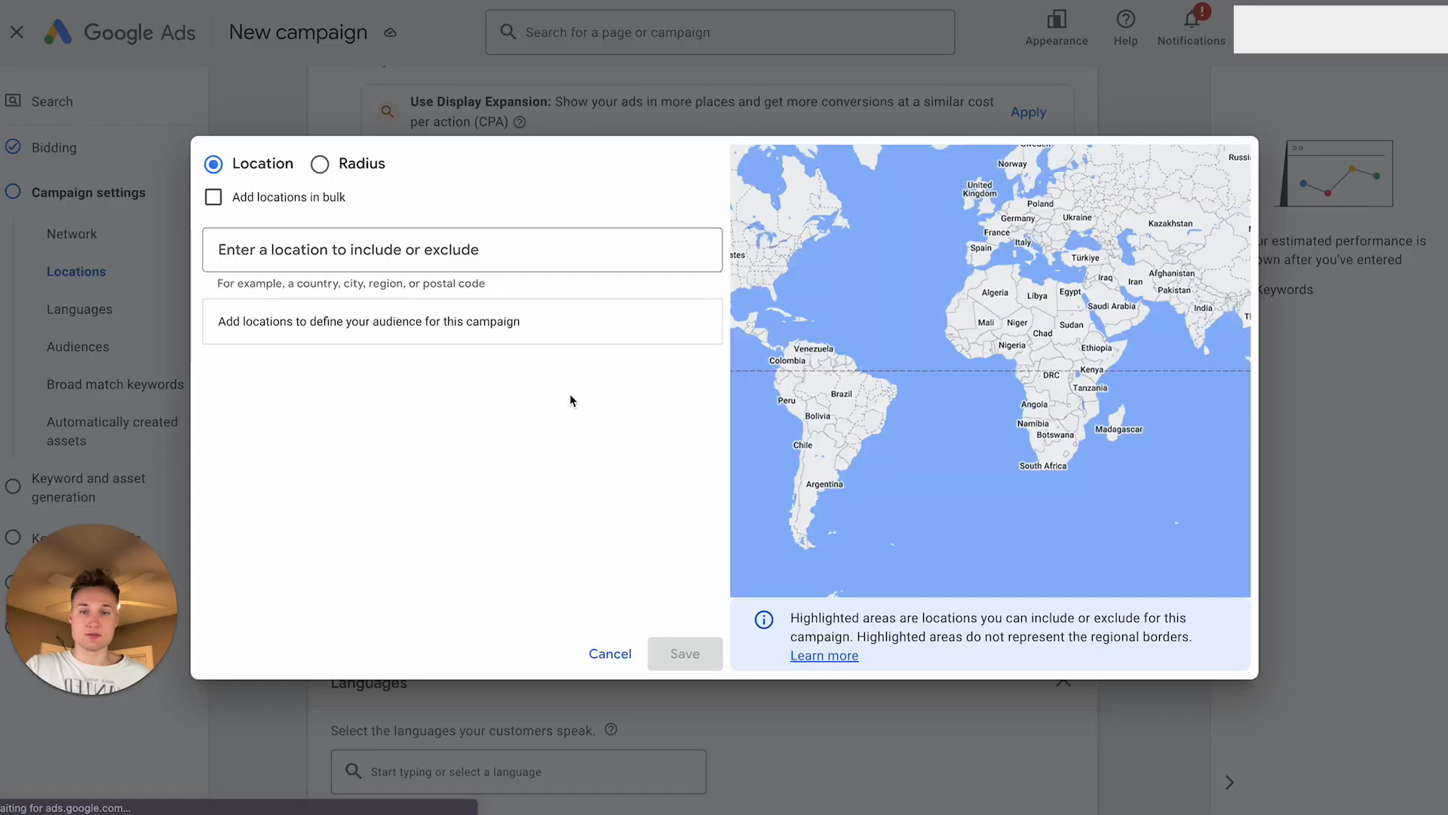
pyautogui.click(307, 199)
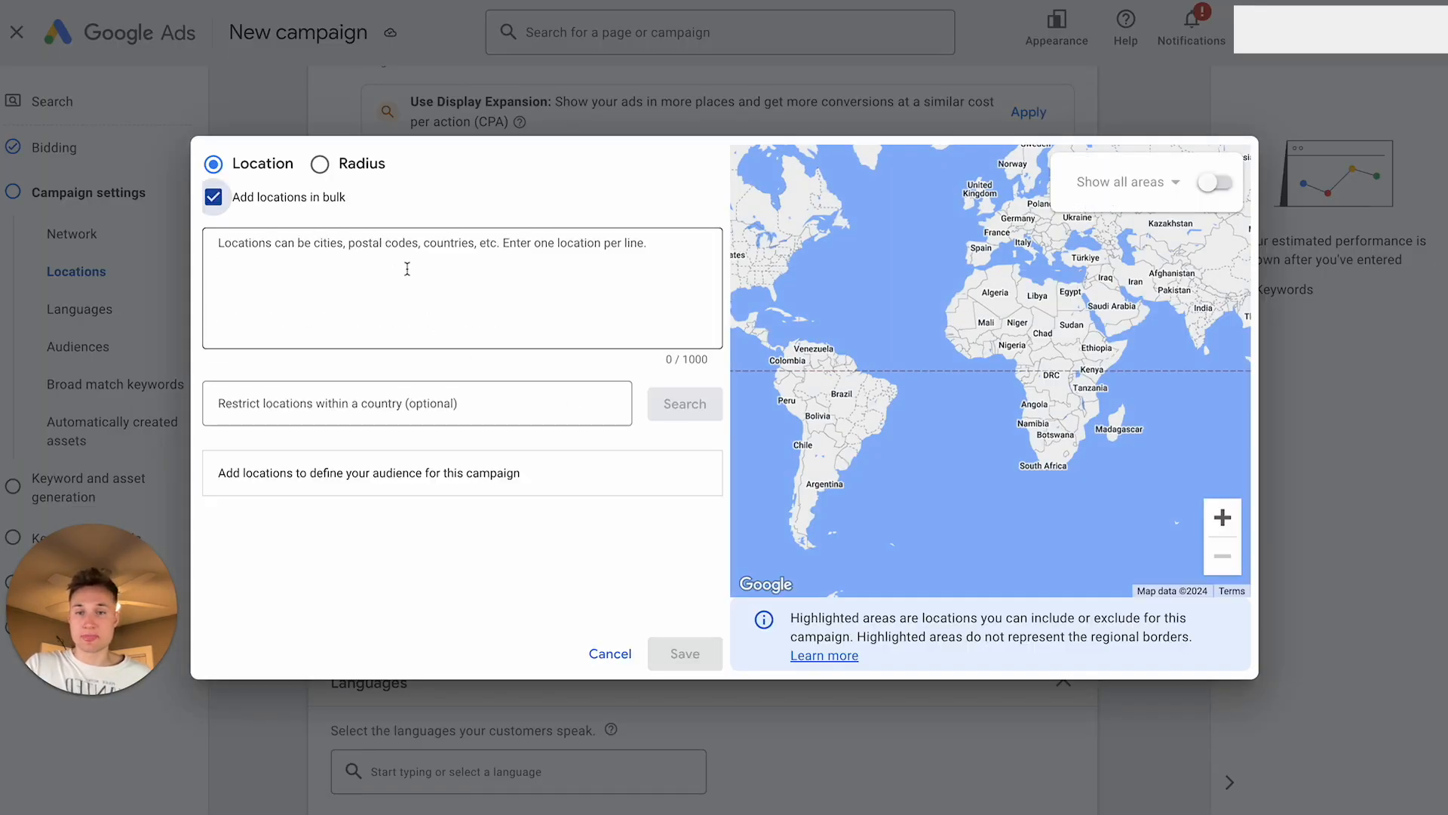
pyautogui.click(264, 200)
pyautogui.click(319, 166)
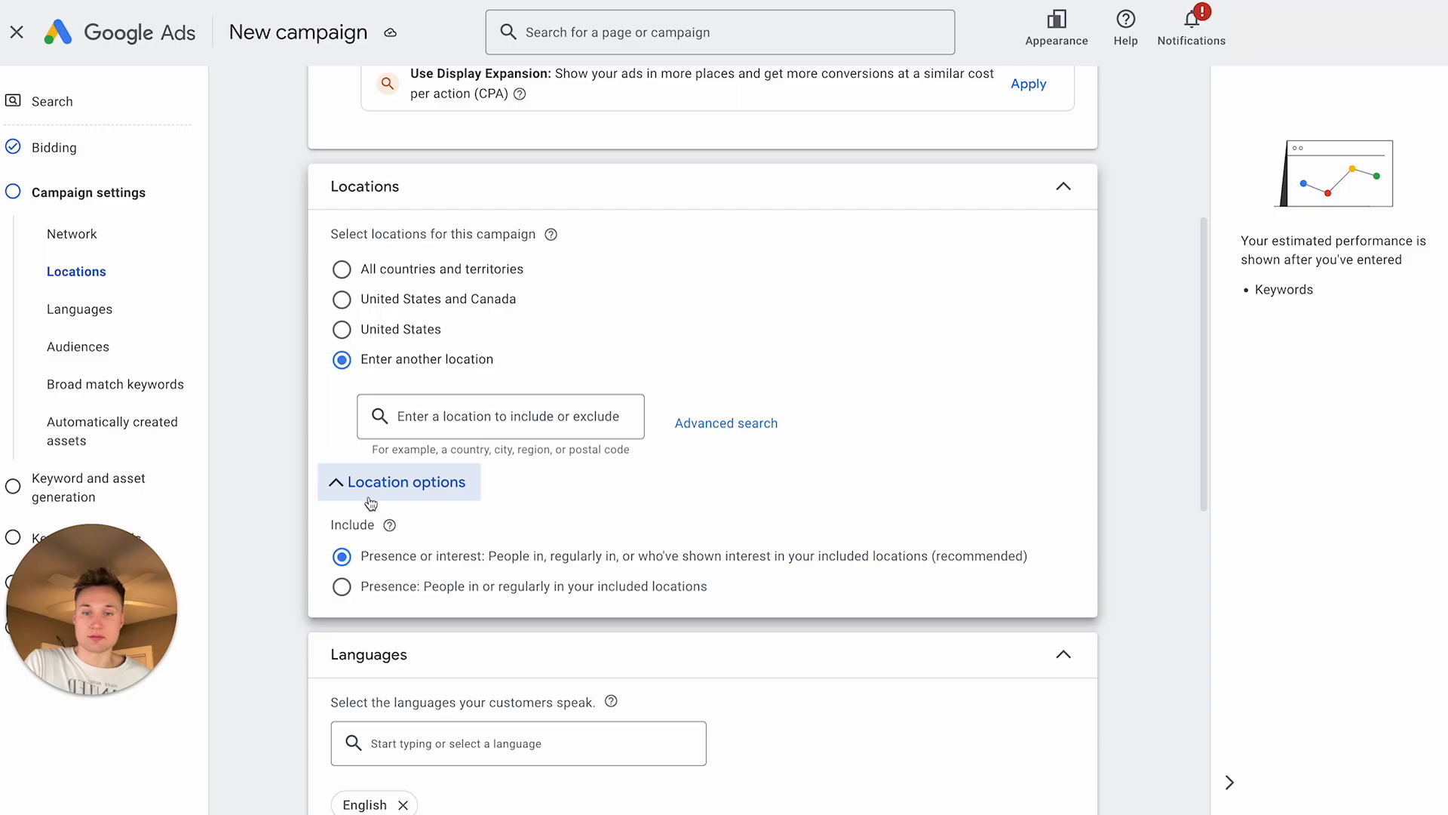
pyautogui.click(375, 587)
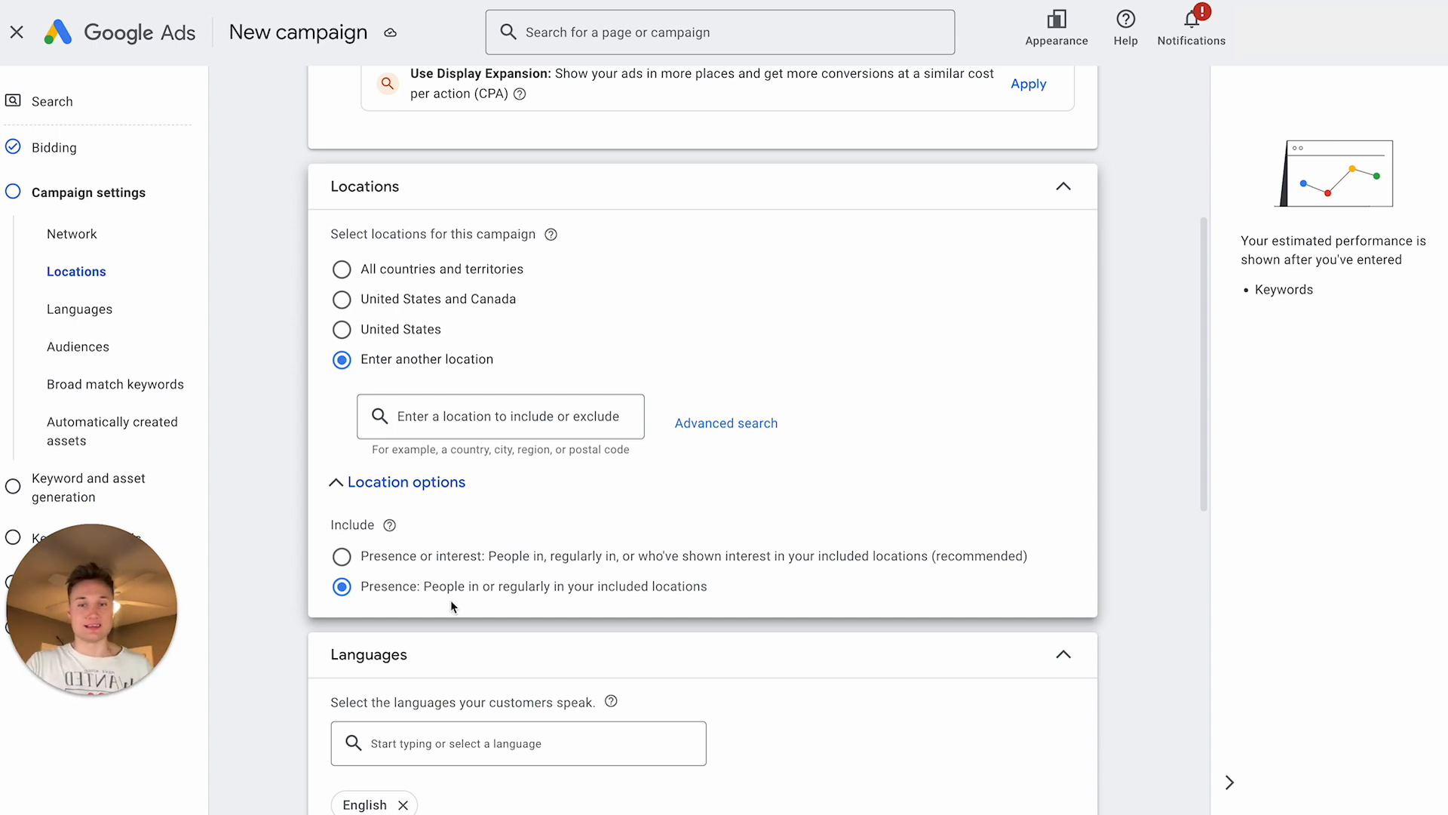
# Expand the audience segments section and look through the suggested segments.
pyautogui.scroll(-5, 408, 585)
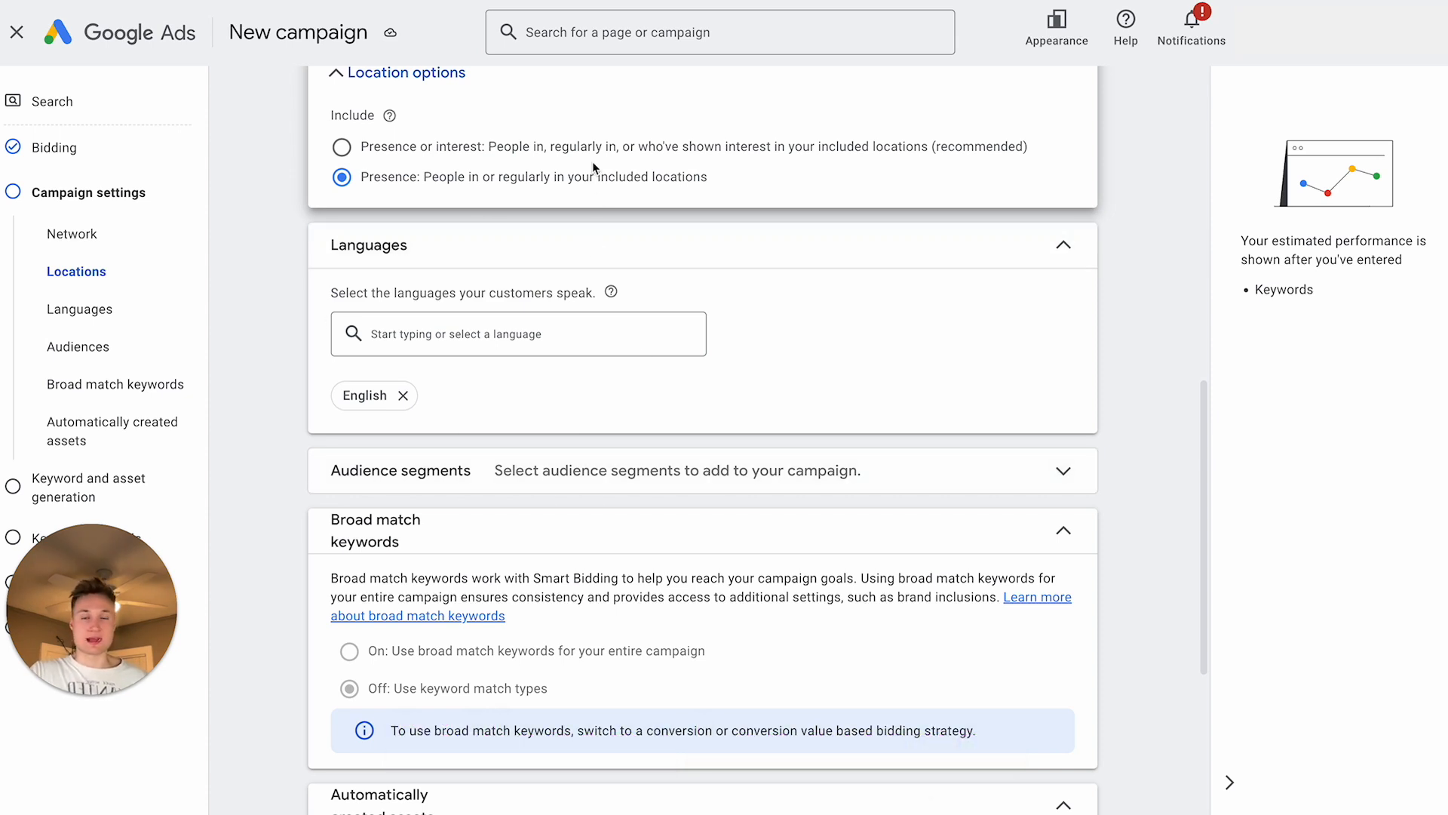
pyautogui.scroll(-2, 700, 255)
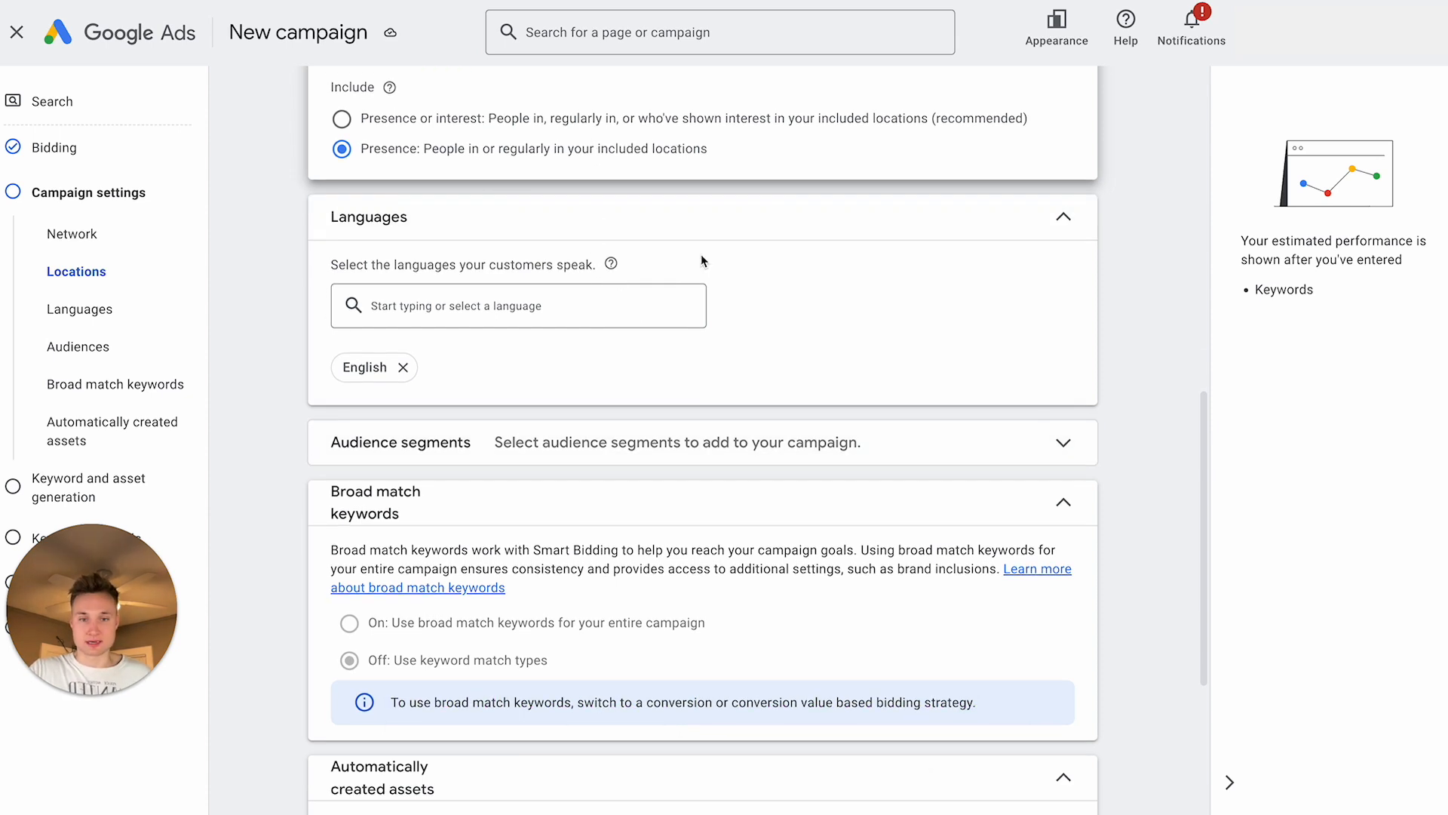
pyautogui.click(532, 401)
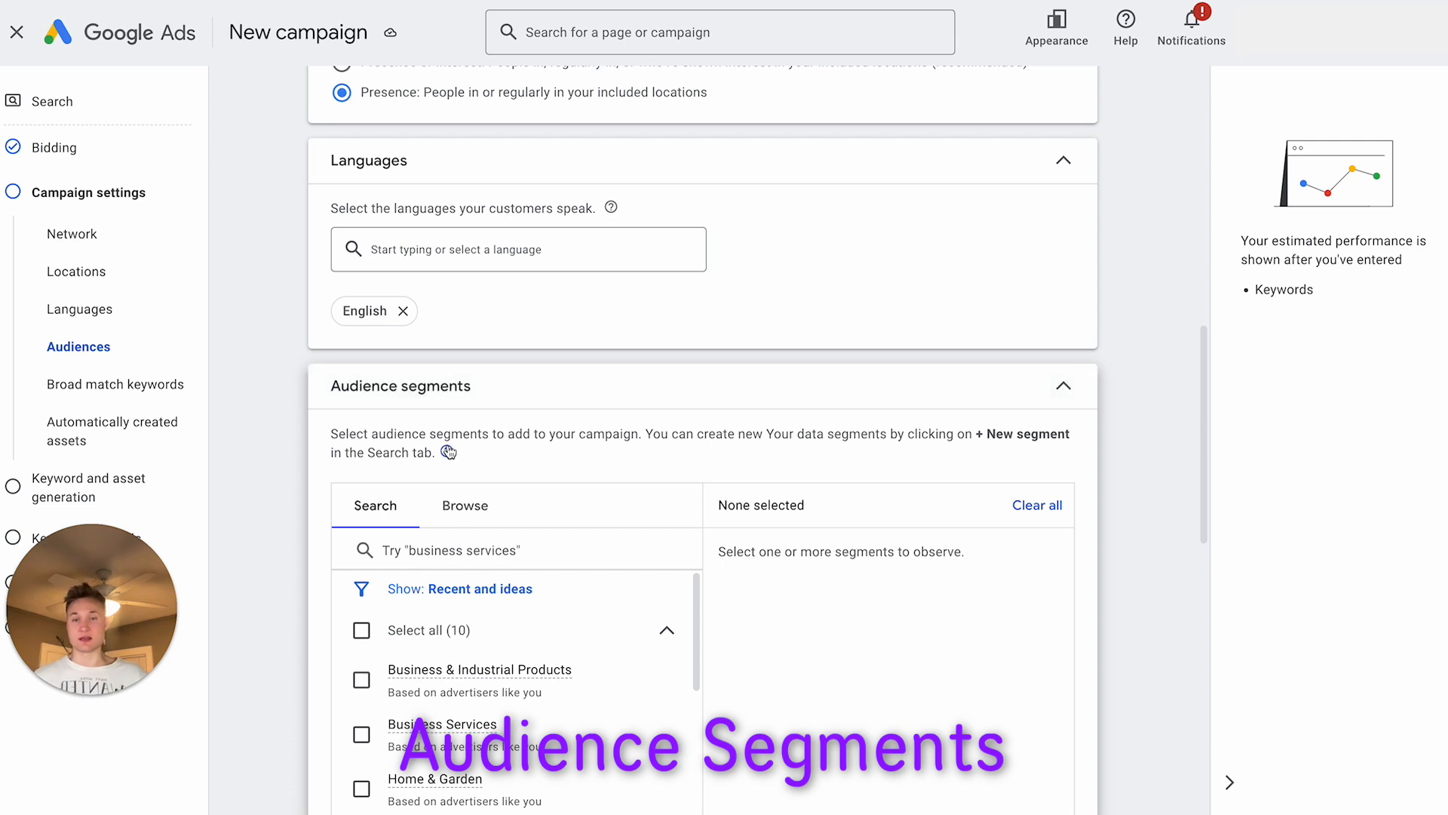
pyautogui.scroll(-2, 451, 453)
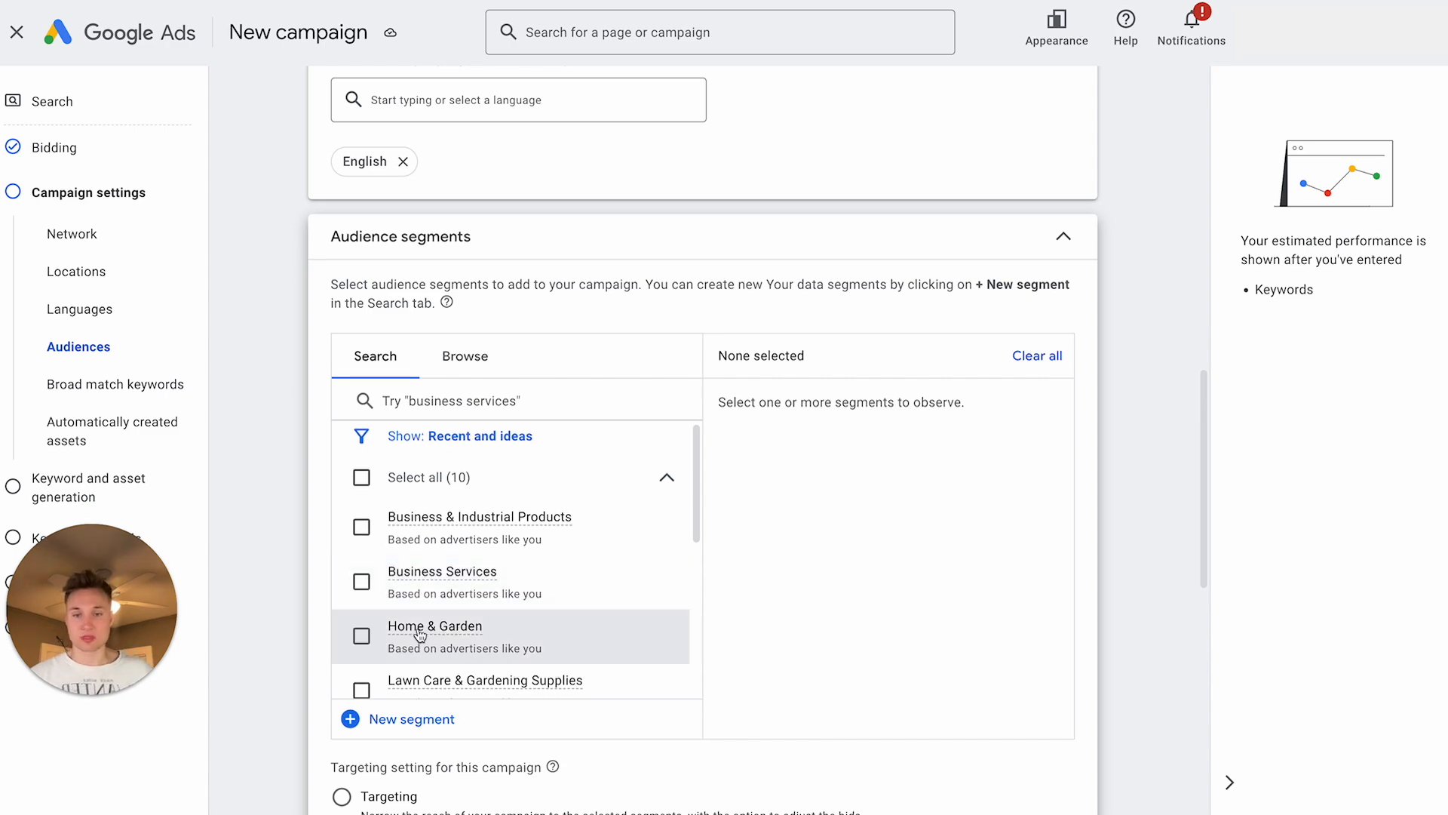
pyautogui.moveTo(423, 633)
pyautogui.scroll(-4, 434, 632)
pyautogui.scroll(3, 450, 629)
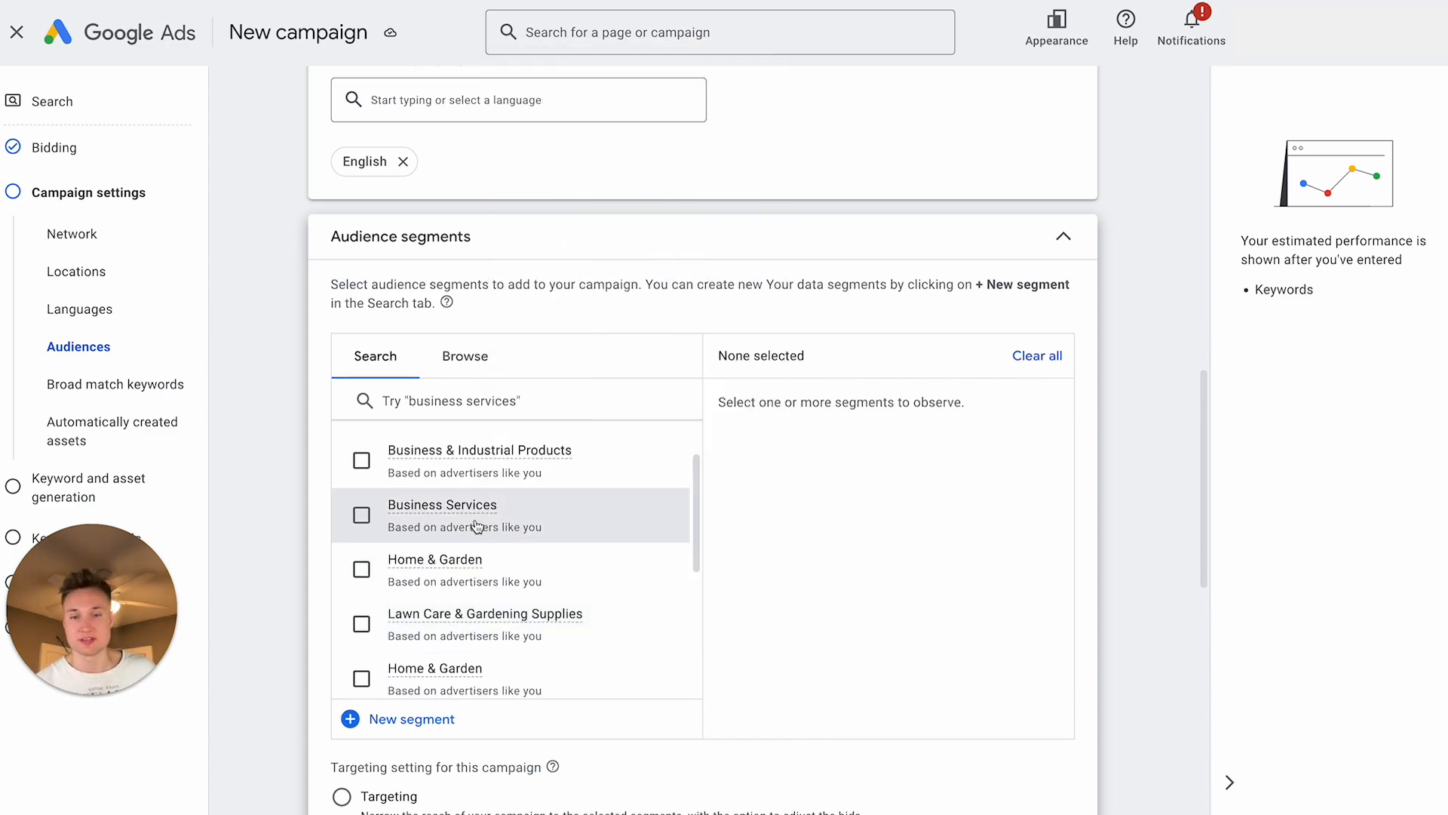
# Browse the Affinity, In-market and Detailed demographics audience categories, including the Parental Status group, without selecting a segment.
pyautogui.click(483, 368)
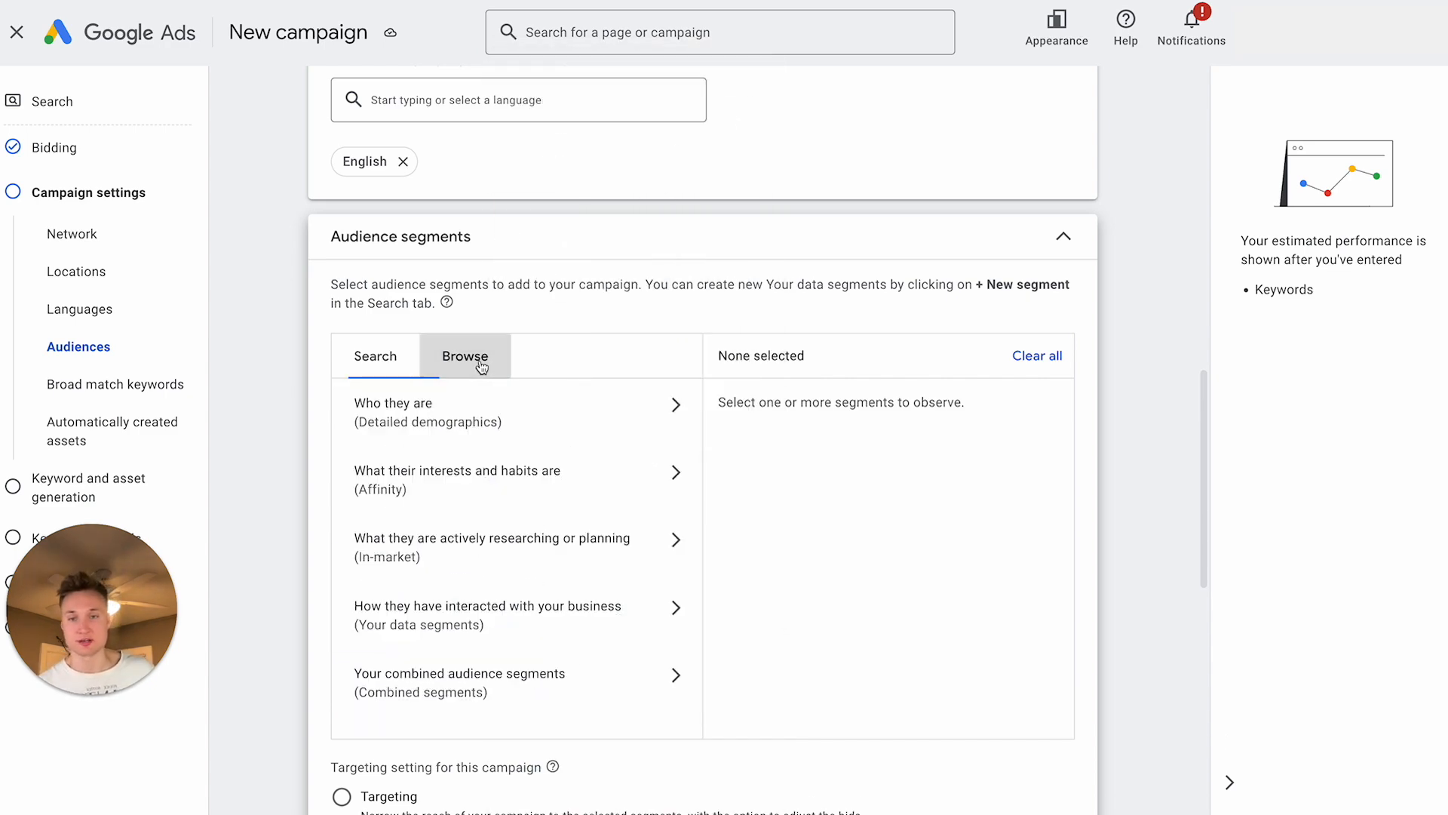
pyautogui.click(498, 483)
pyautogui.click(356, 400)
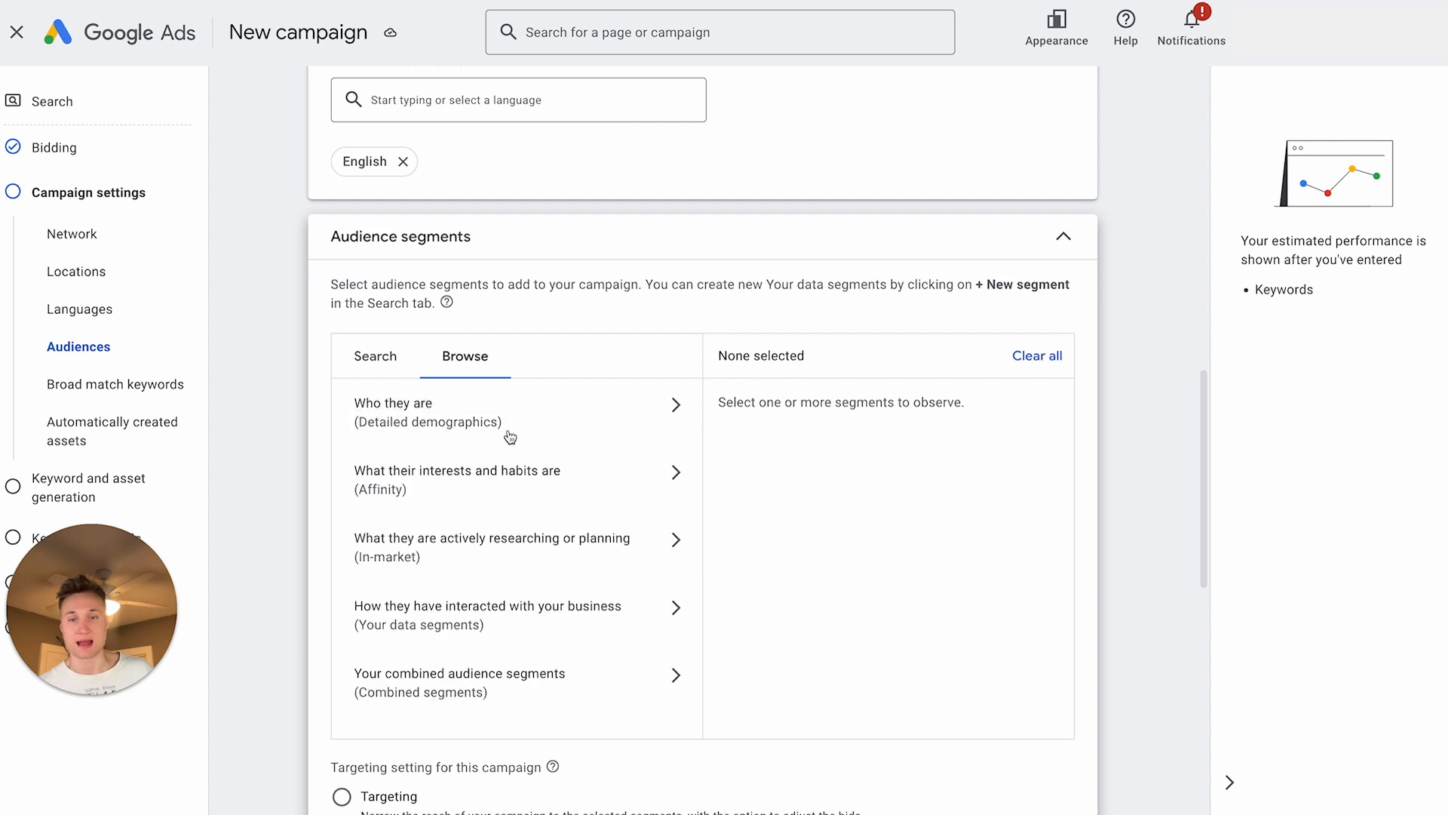
pyautogui.click(472, 524)
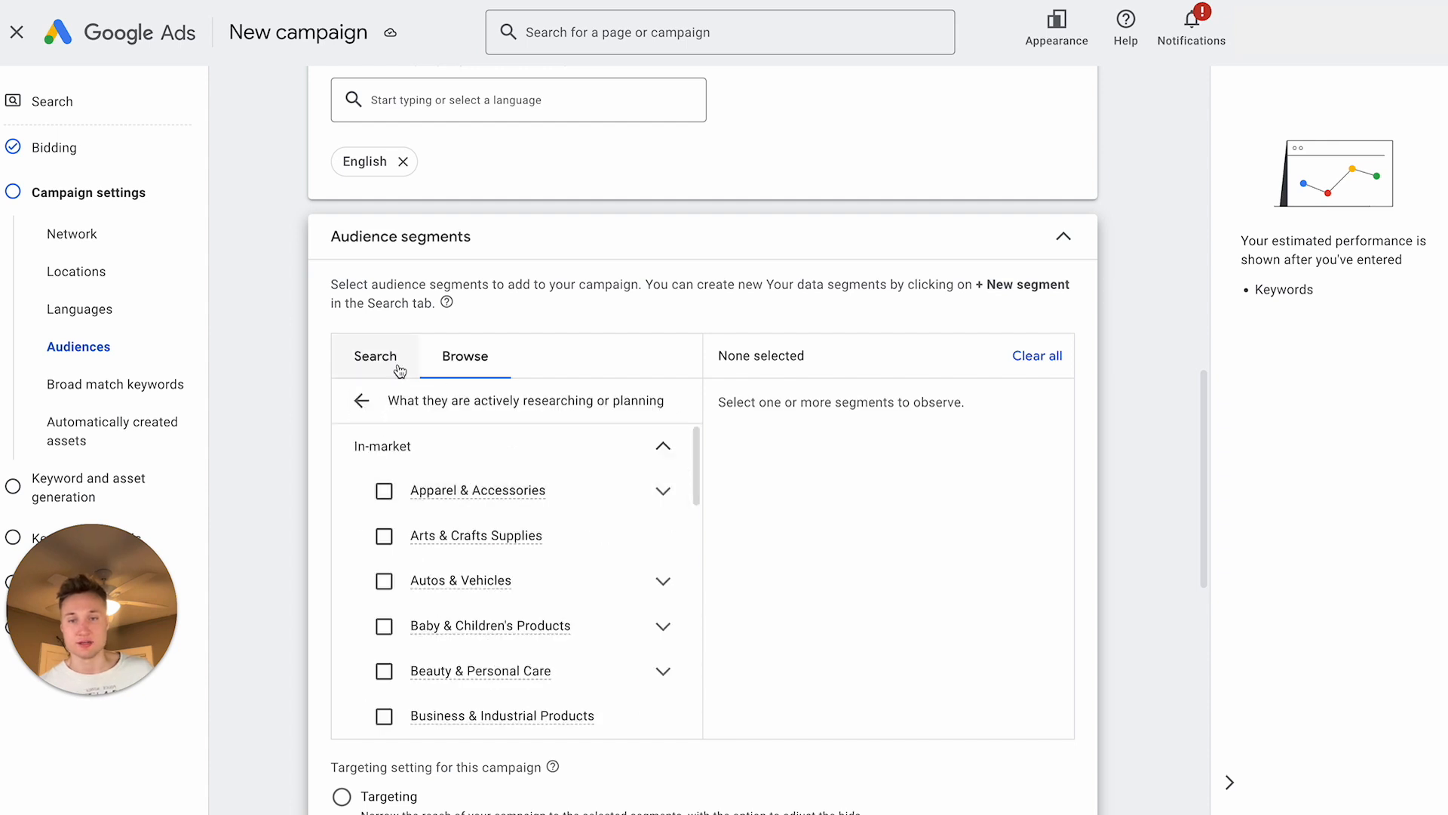
pyautogui.click(357, 400)
pyautogui.click(427, 403)
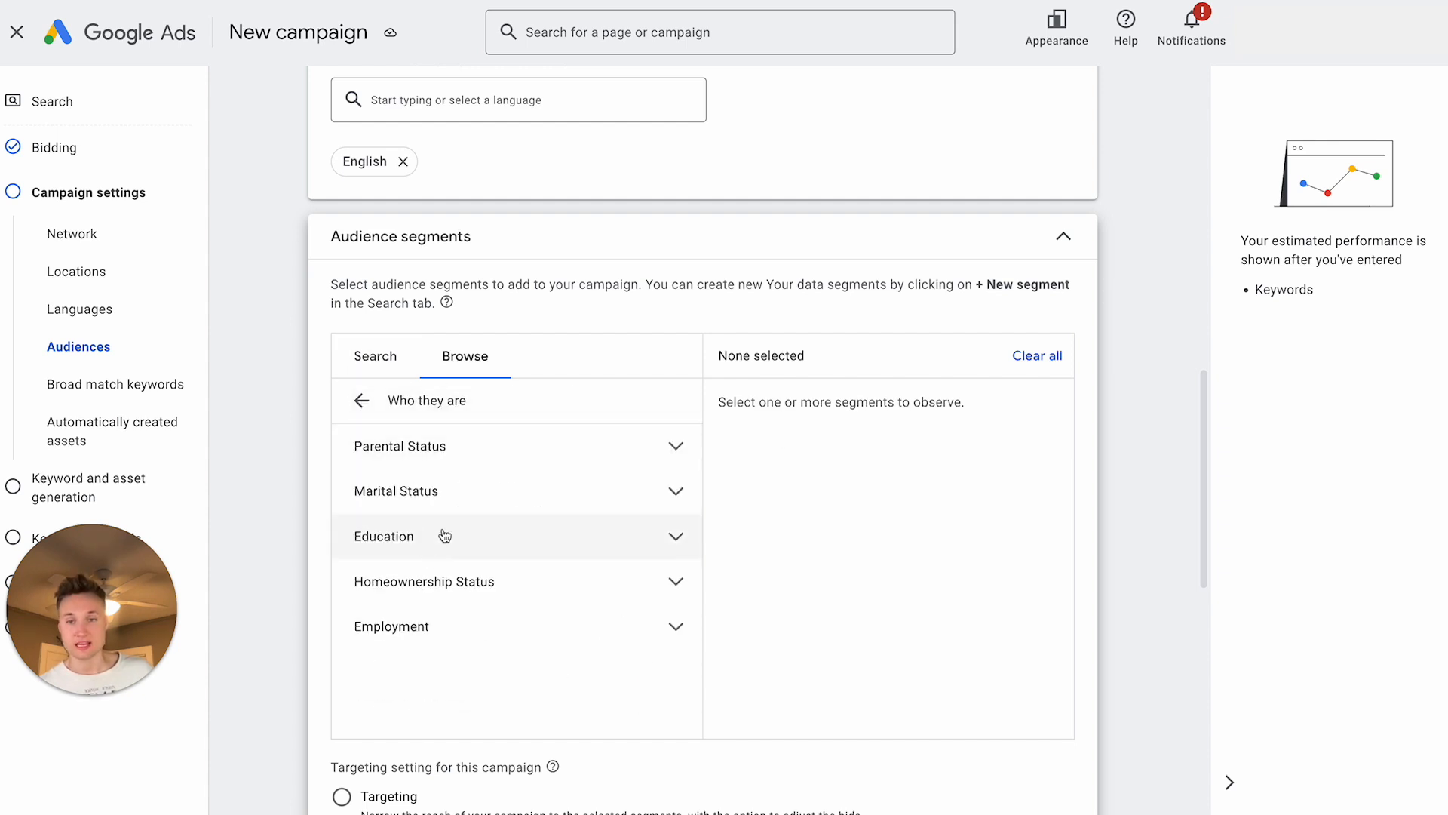
pyautogui.click(668, 450)
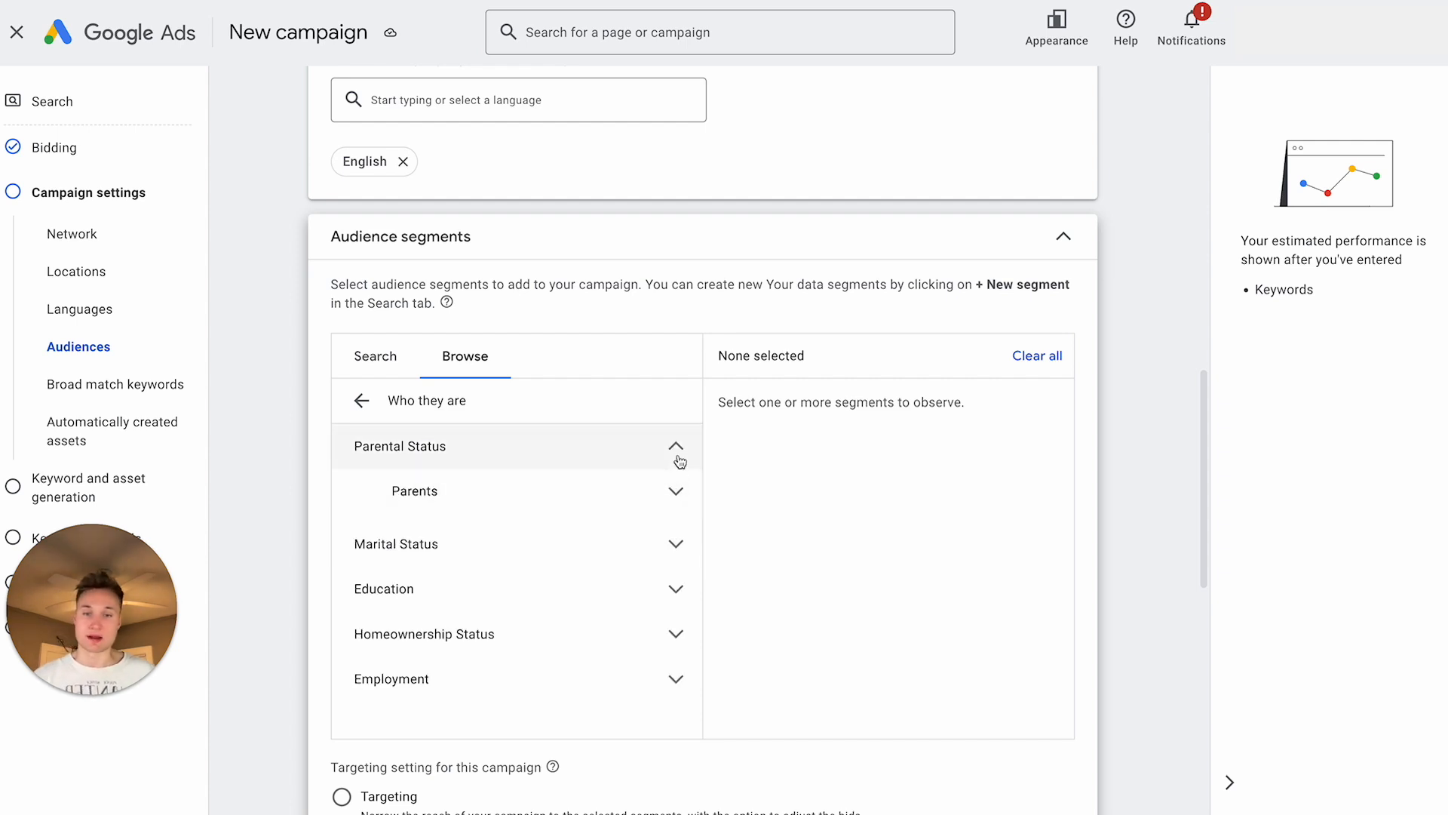
pyautogui.click(676, 457)
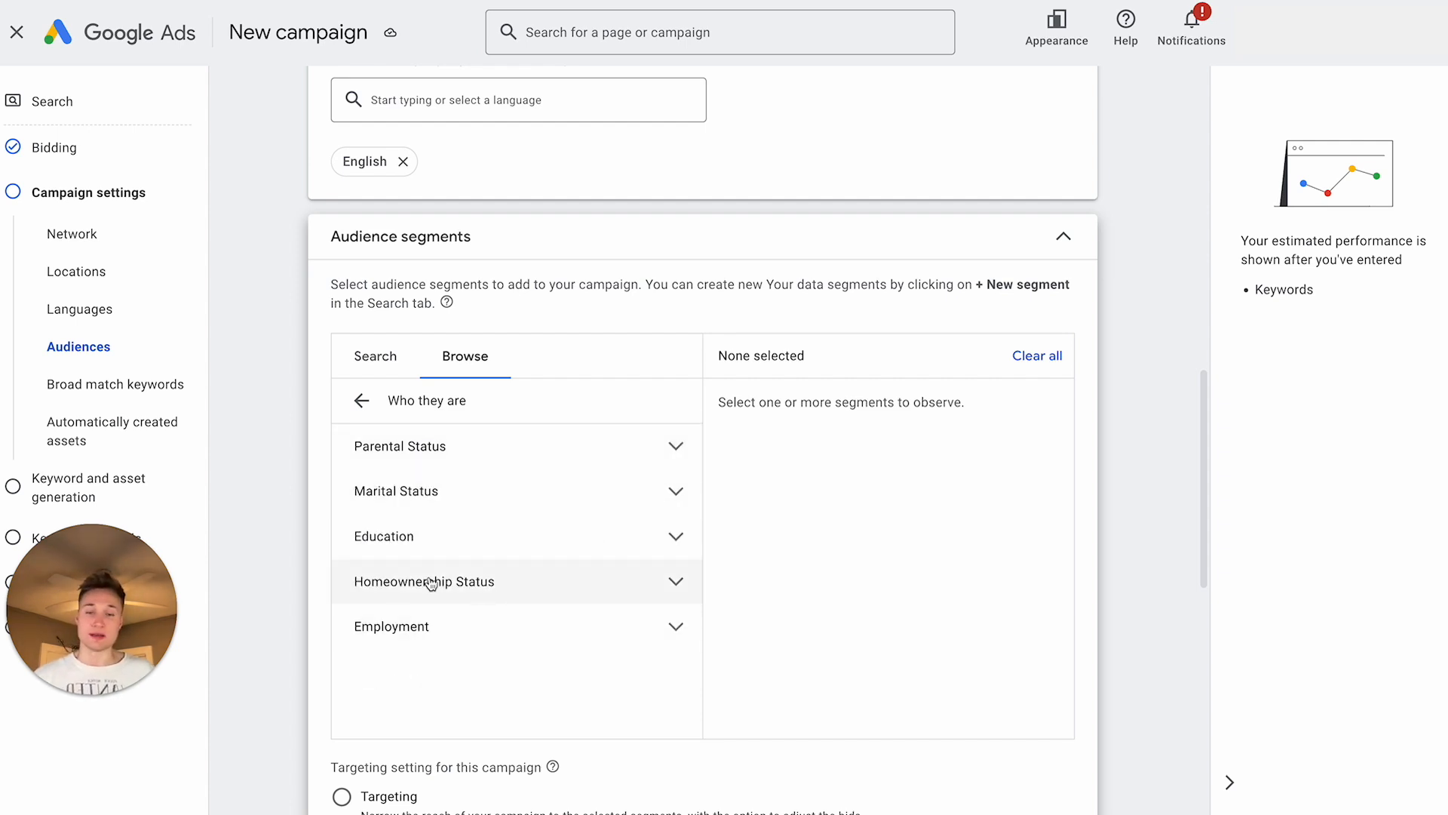
pyautogui.click(360, 403)
# Expand the additional campaign settings and review them together with the broad match and automatically created assets options.
pyautogui.scroll(-1, 664, 430)
pyautogui.scroll(-10, 749, 431)
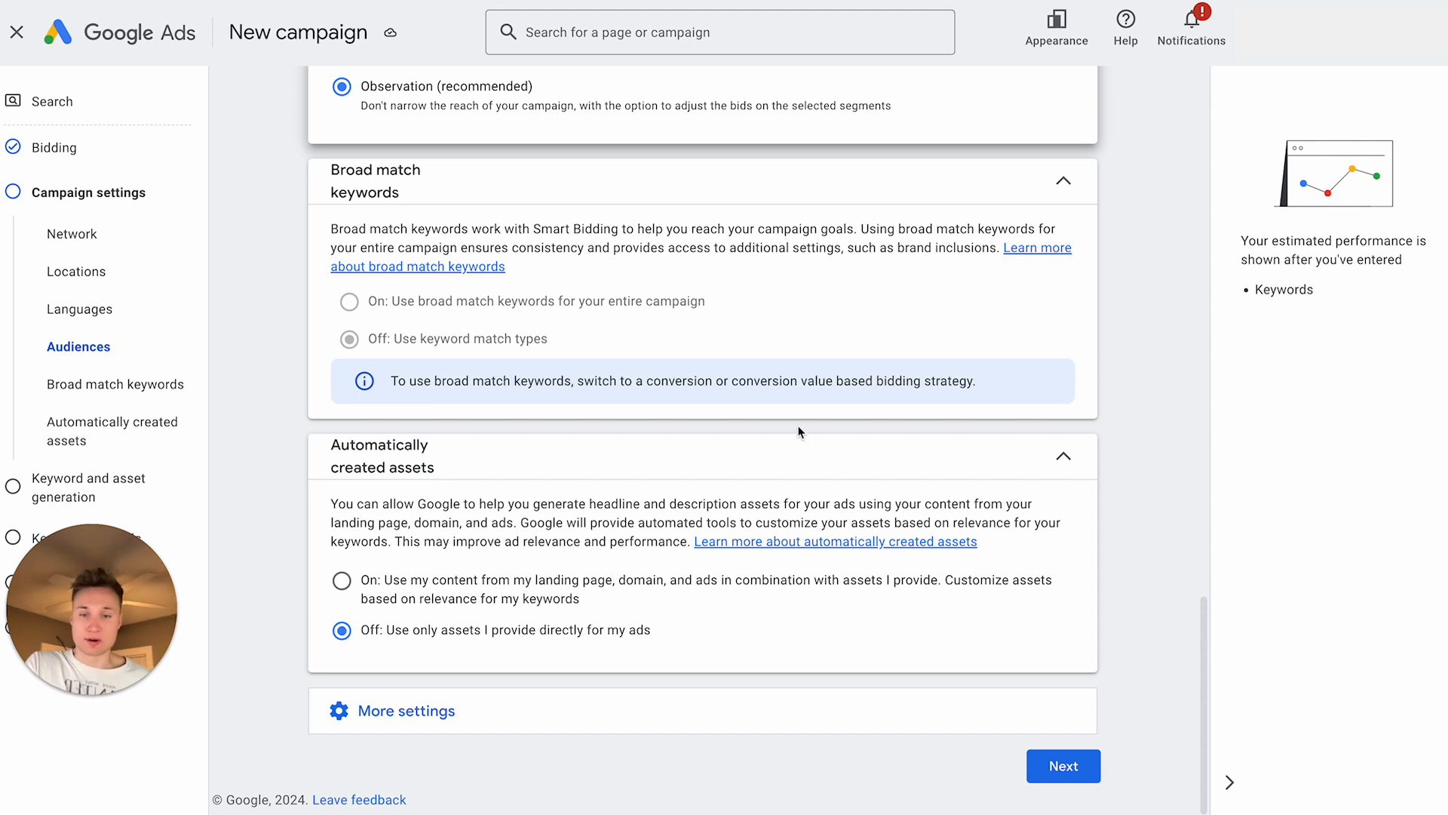
pyautogui.click(559, 717)
pyautogui.scroll(-2, 555, 517)
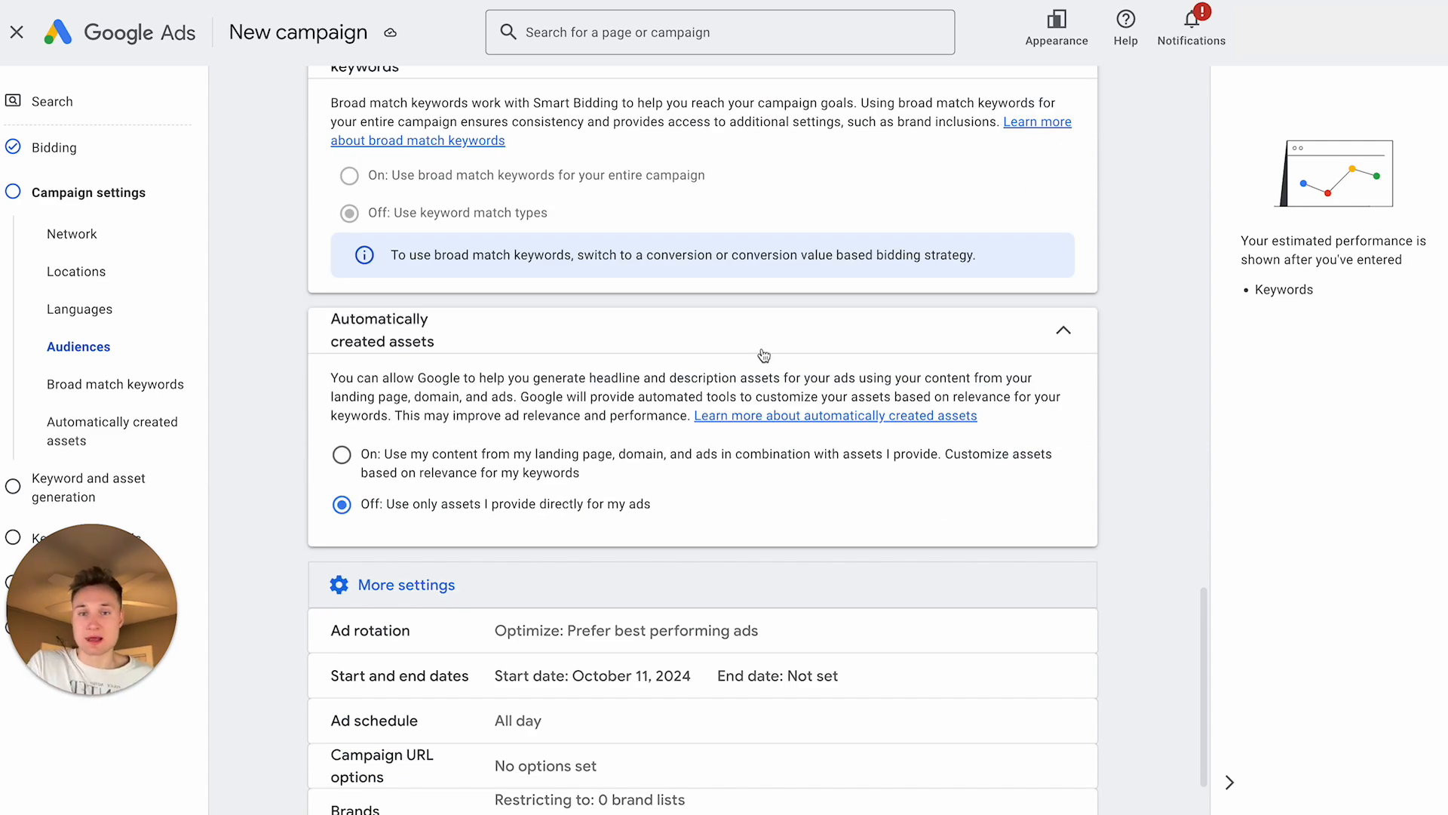
pyautogui.scroll(-3, 558, 382)
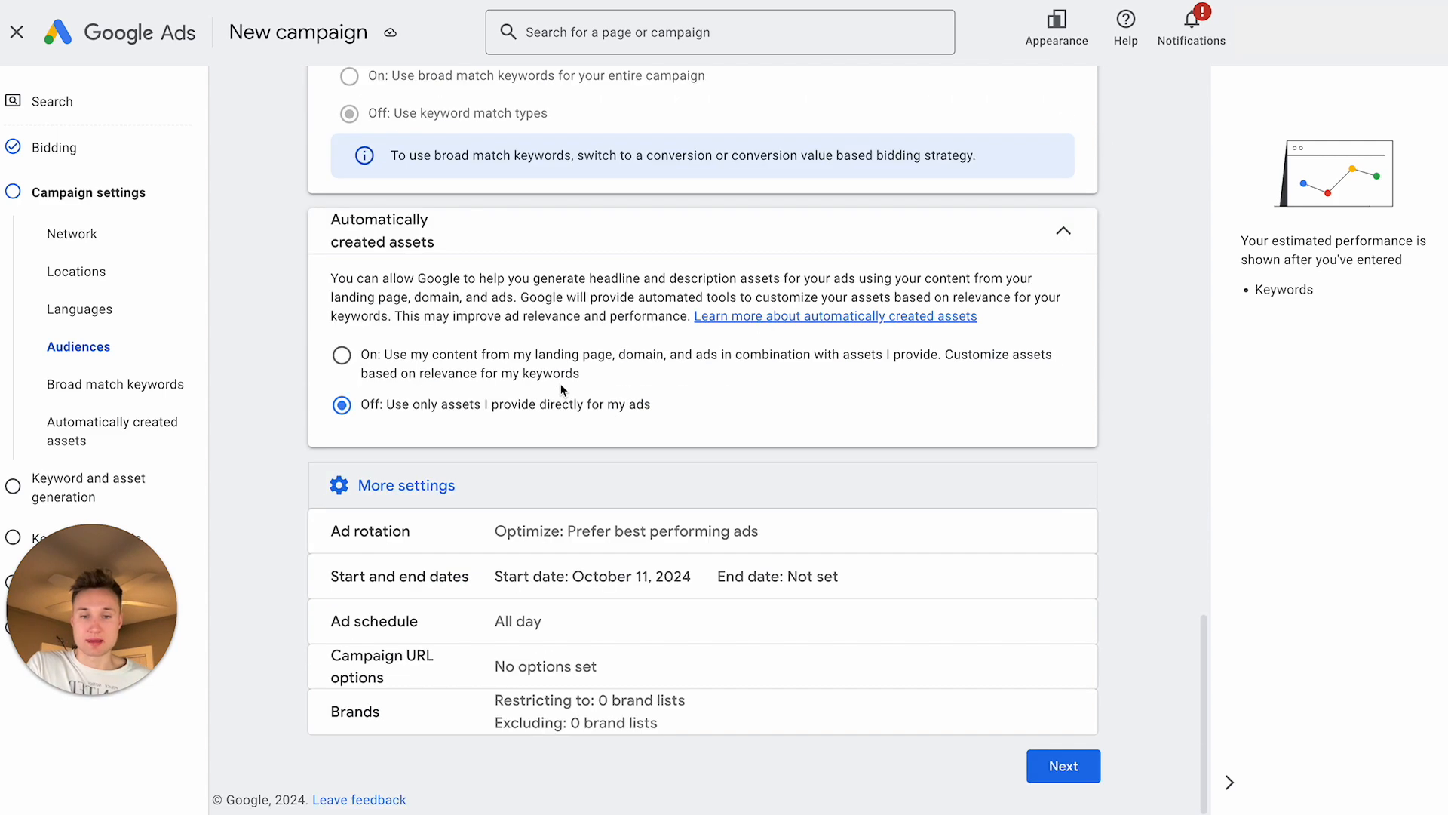
# Review the campaign's start and end date settings, then collapse that section again.
pyautogui.click(519, 580)
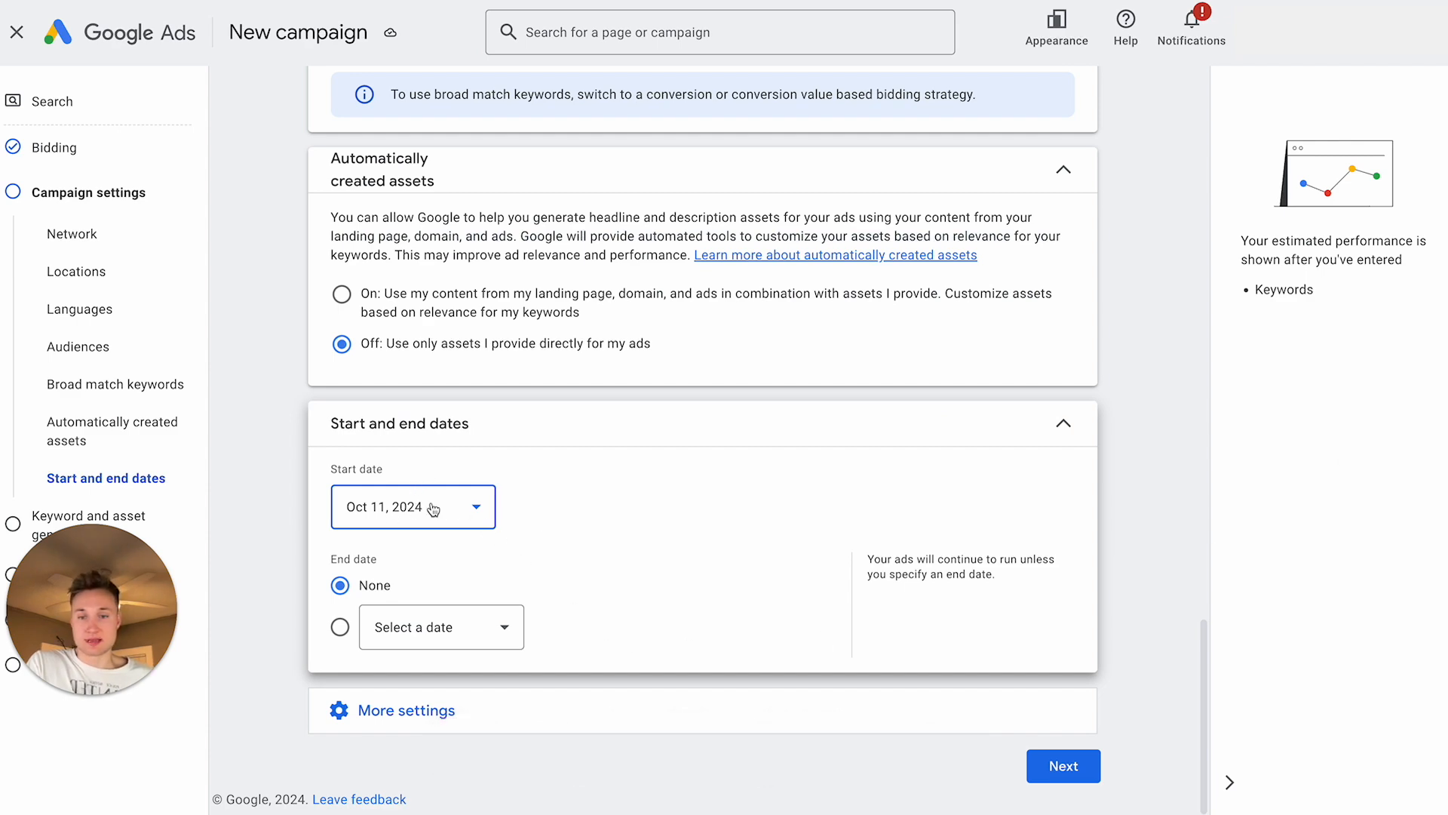
pyautogui.click(636, 443)
pyautogui.click(501, 585)
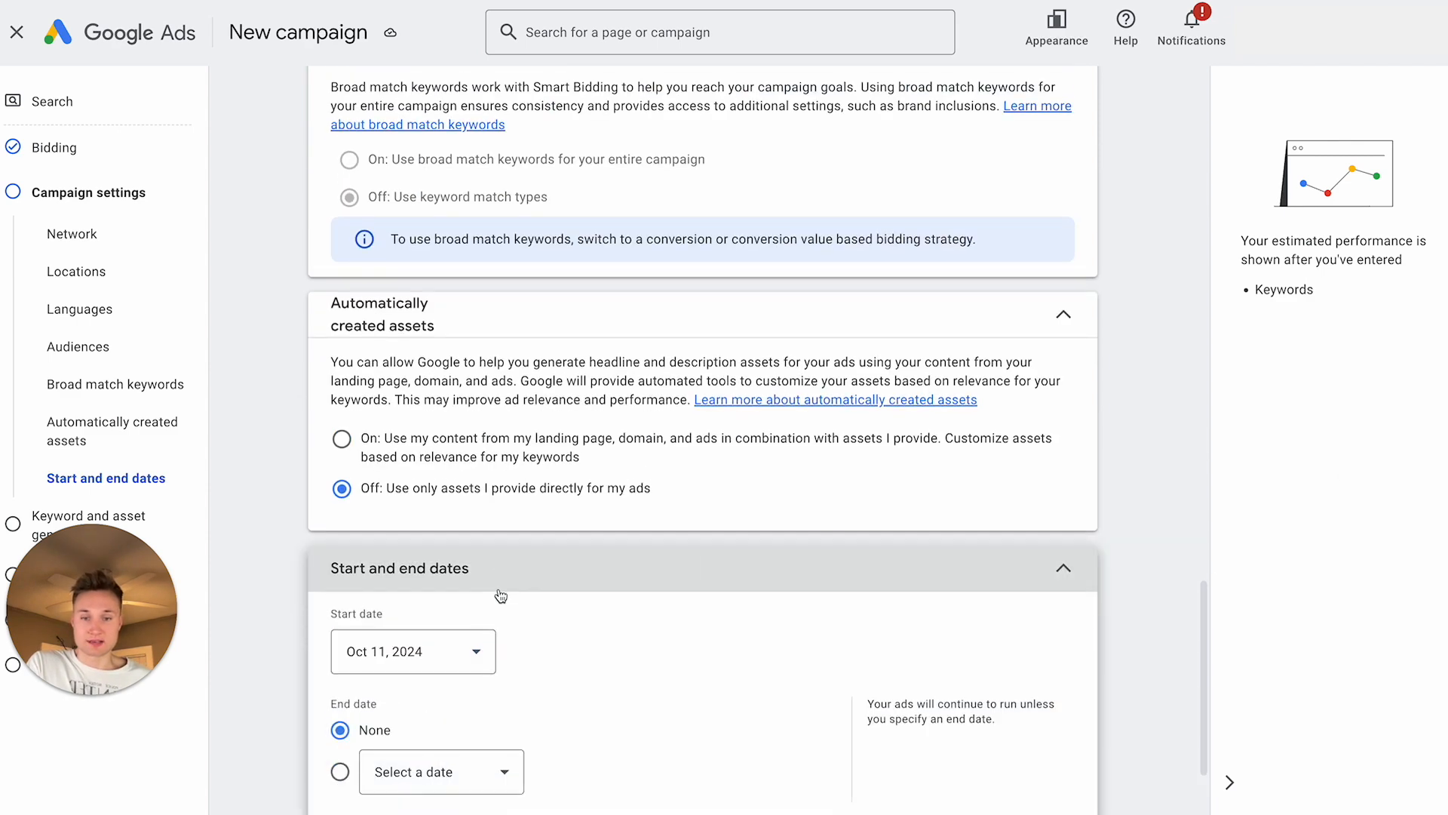
pyautogui.click(501, 596)
pyautogui.click(501, 644)
pyautogui.scroll(-2, 504, 634)
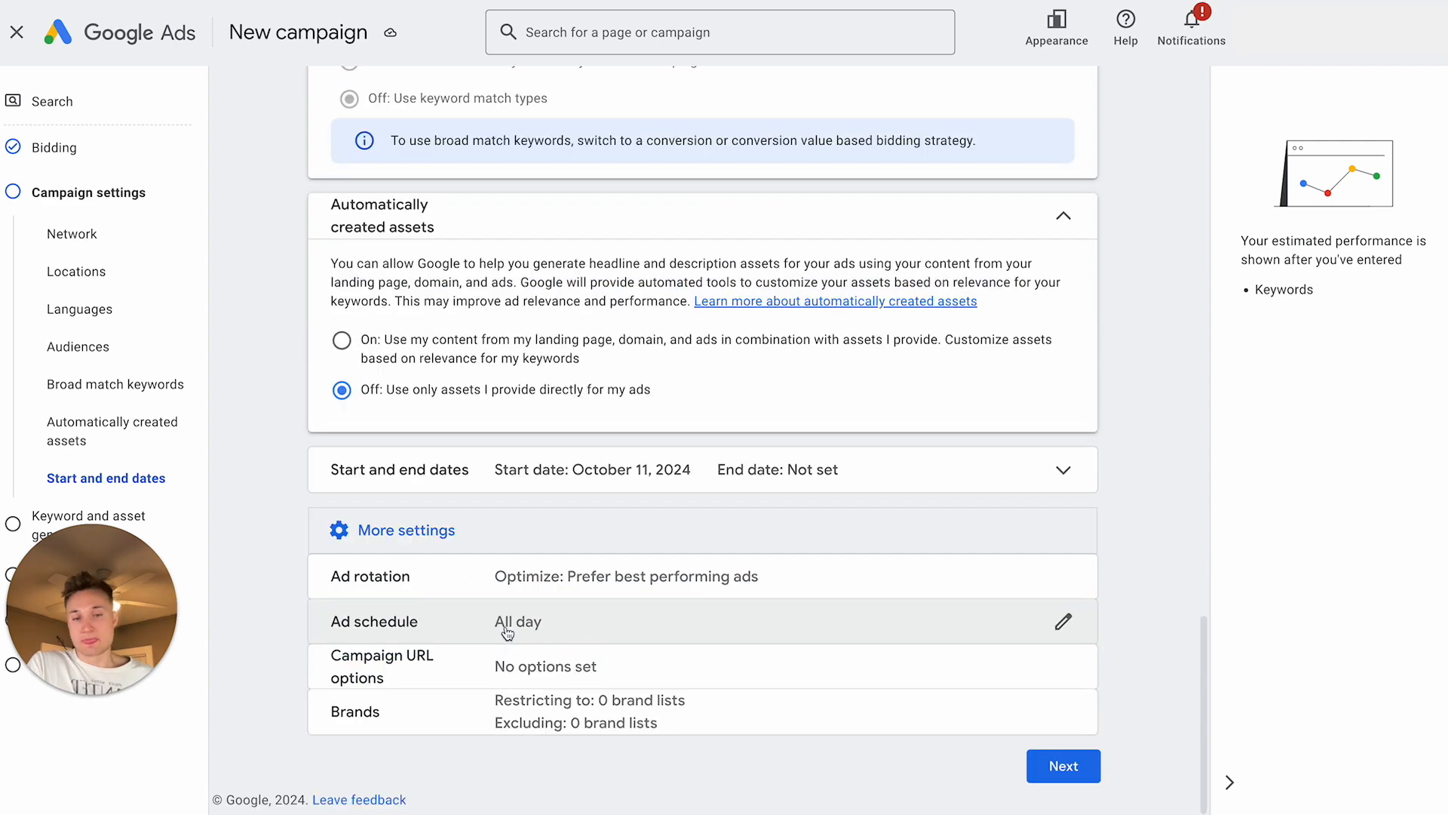
# Set the campaign's start date to November 1, 2024.
pyautogui.click(460, 484)
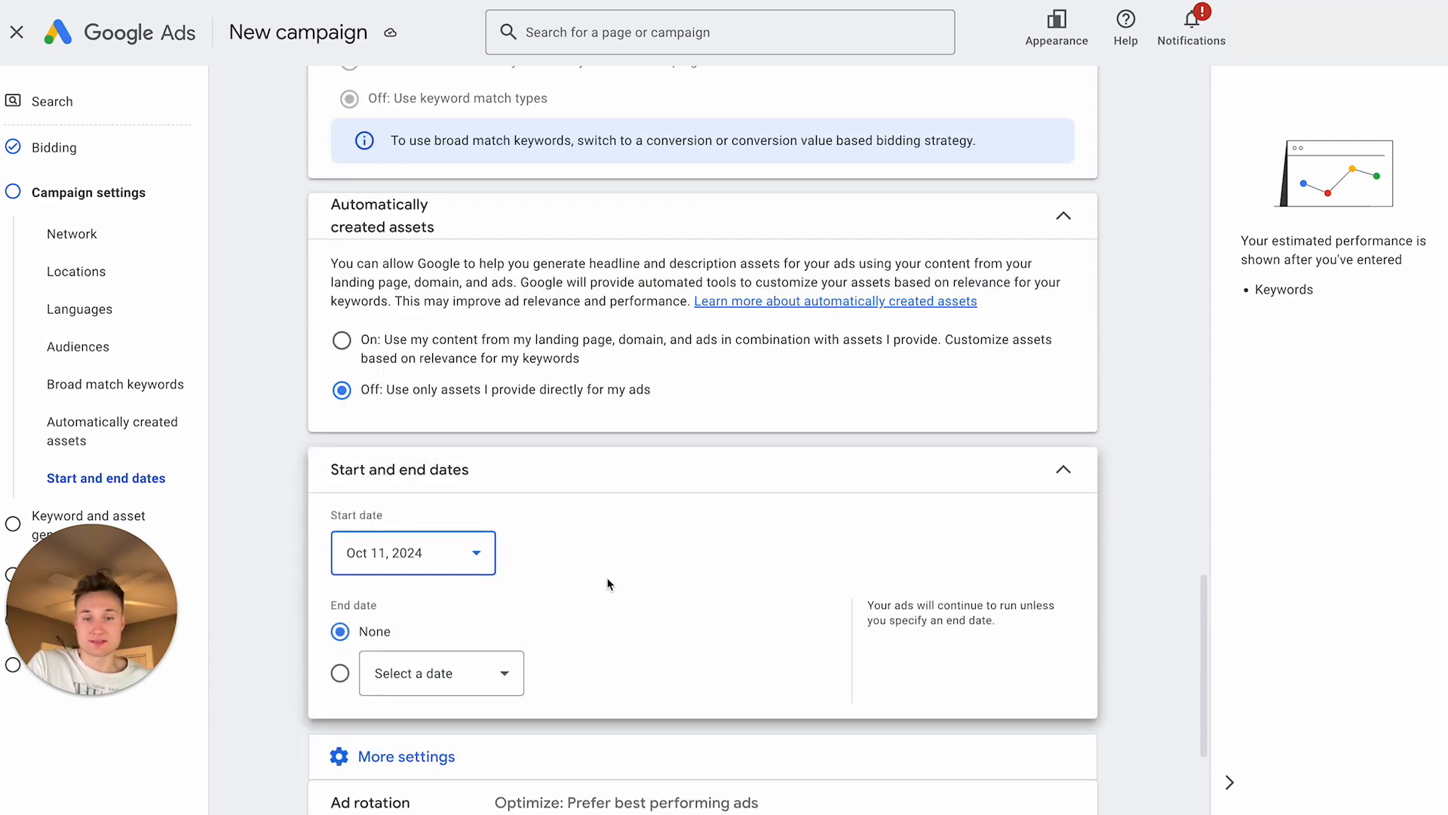
pyautogui.click(424, 566)
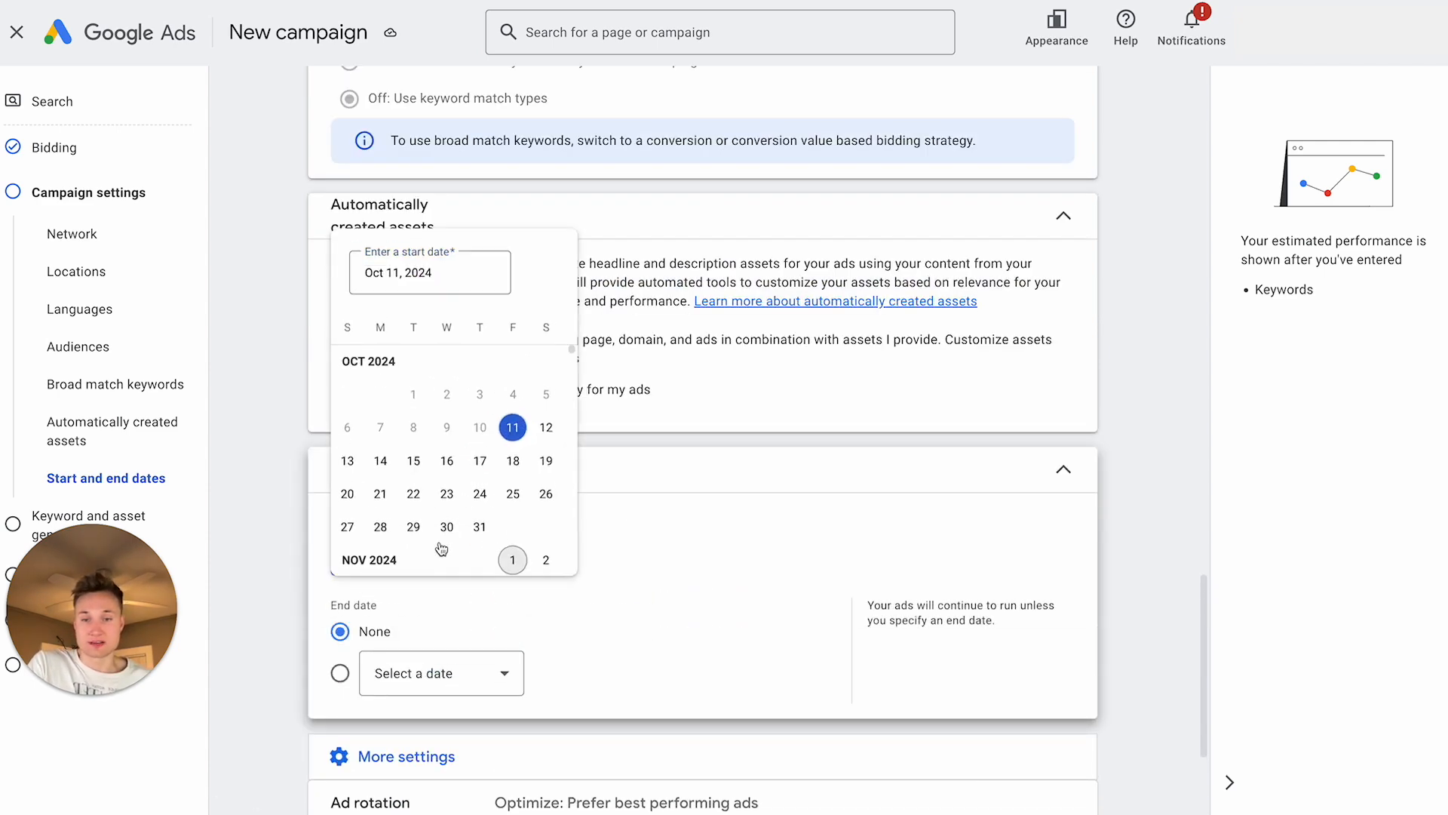
pyautogui.click(517, 458)
pyautogui.click(491, 572)
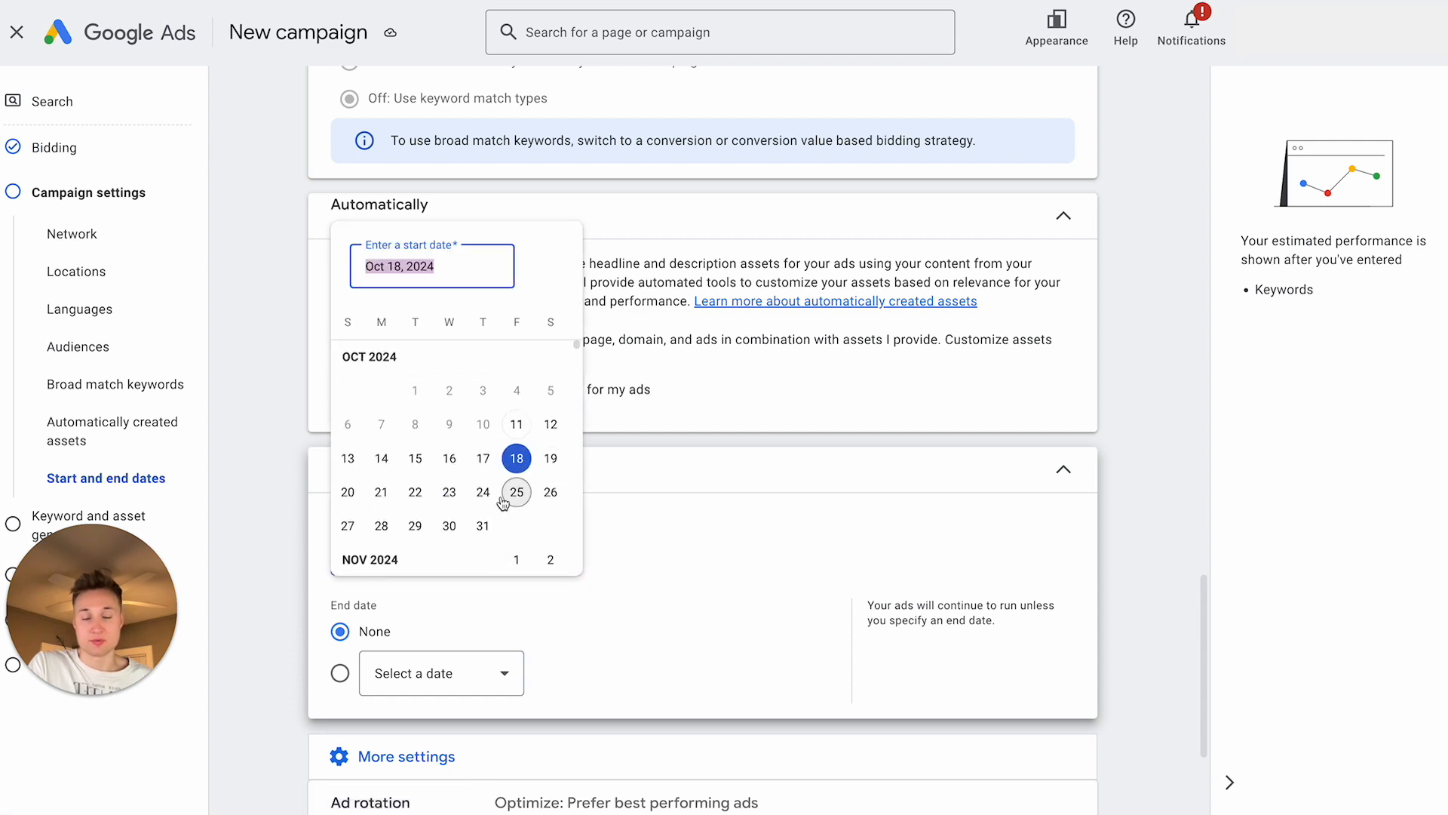
pyautogui.scroll(-2, 474, 367)
pyautogui.scroll(-1, 499, 593)
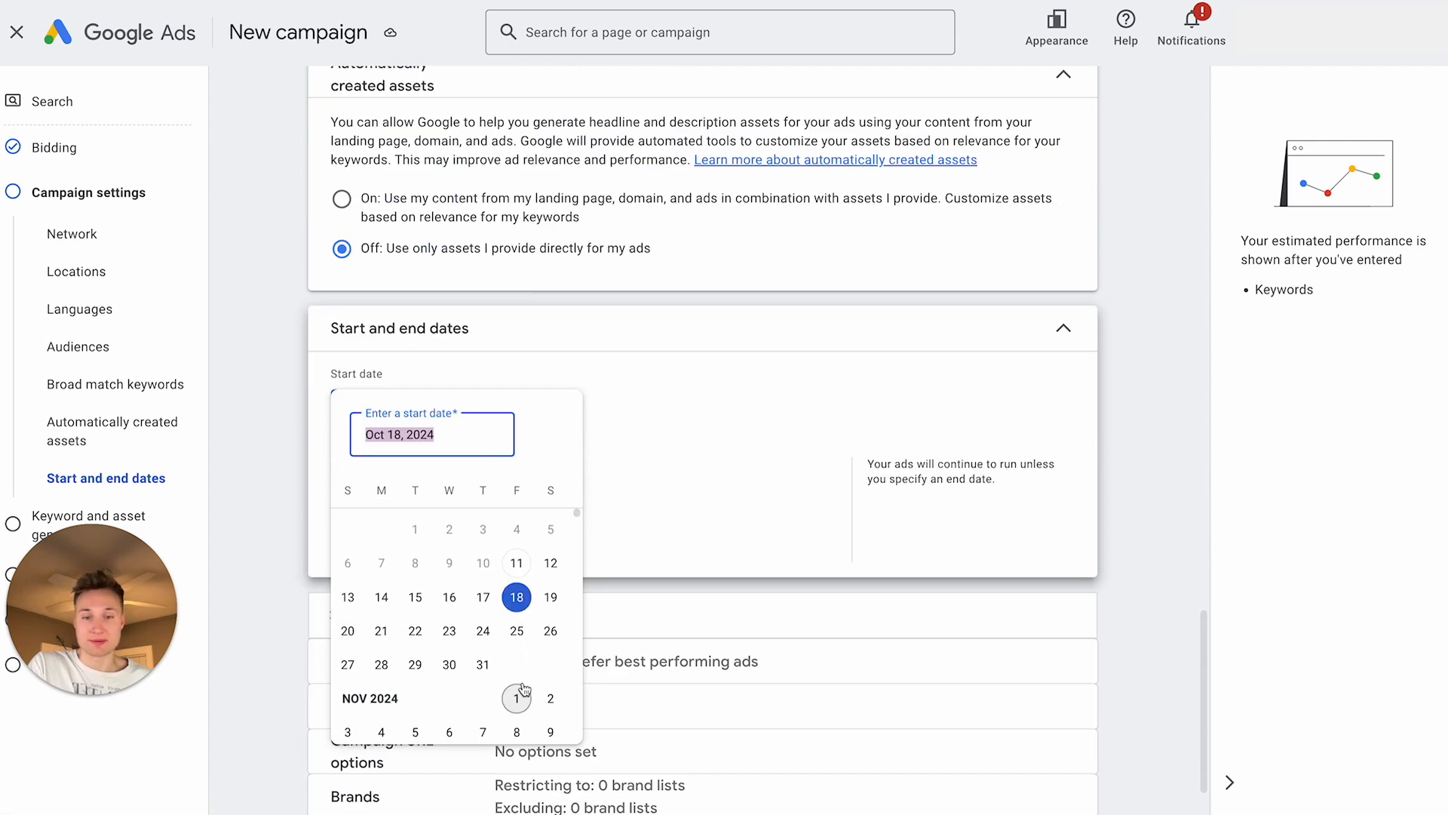
pyautogui.click(516, 699)
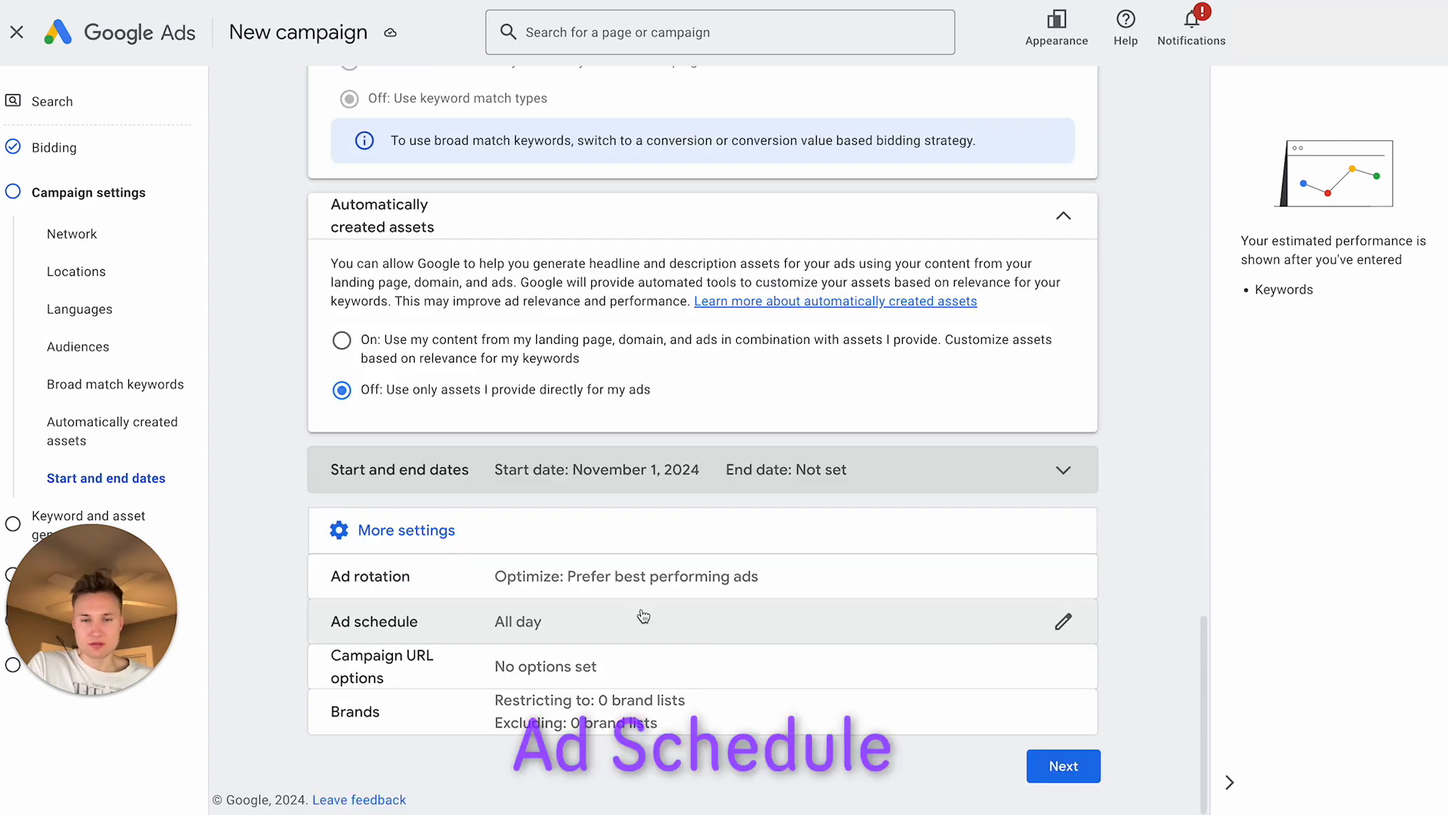
# Review the ad schedule settings, continue to keyword and asset generation, and skip that stage.
pyautogui.click(637, 523)
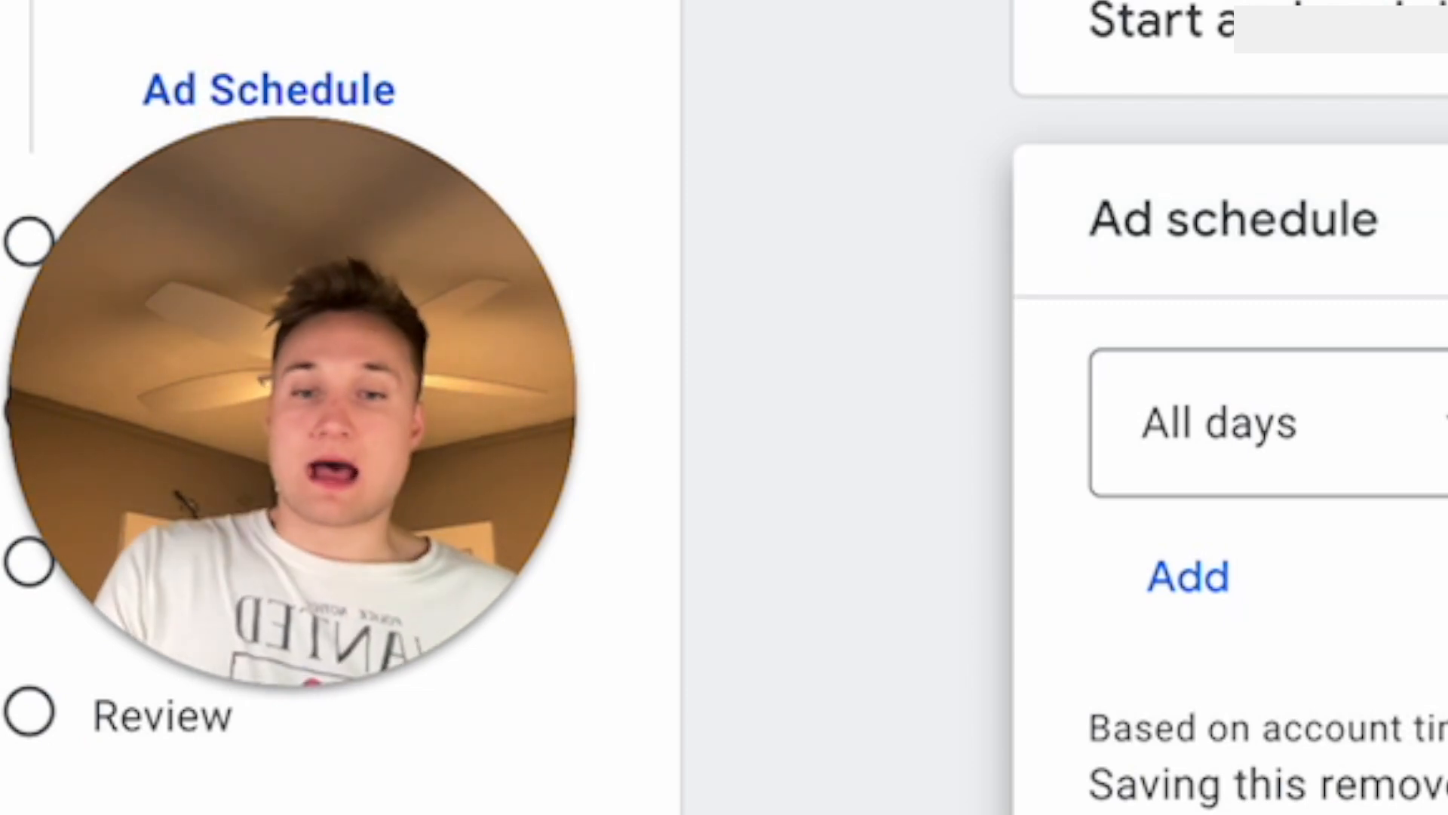
pyautogui.scroll(-3, 1230, 407)
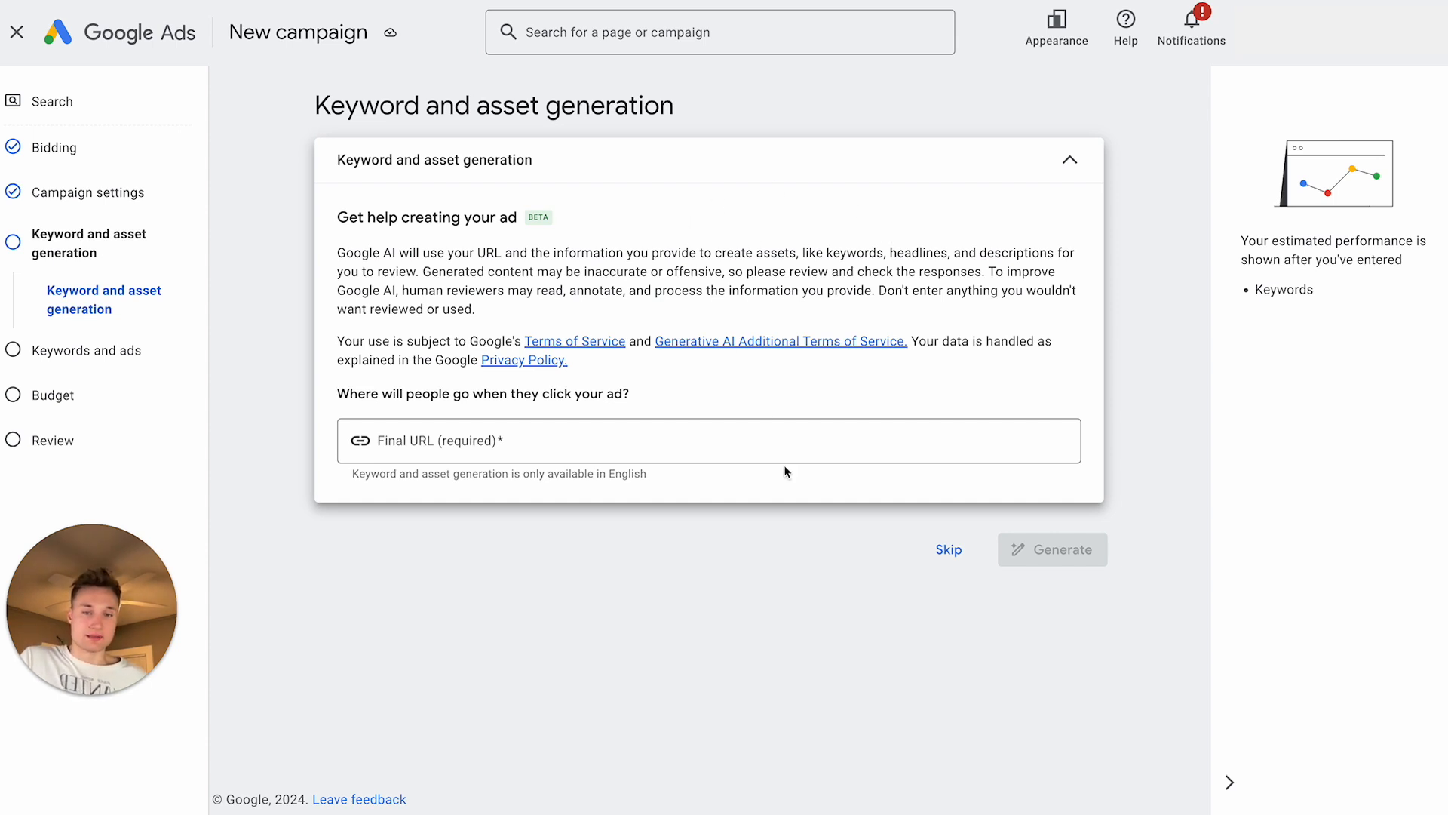
pyautogui.click(945, 550)
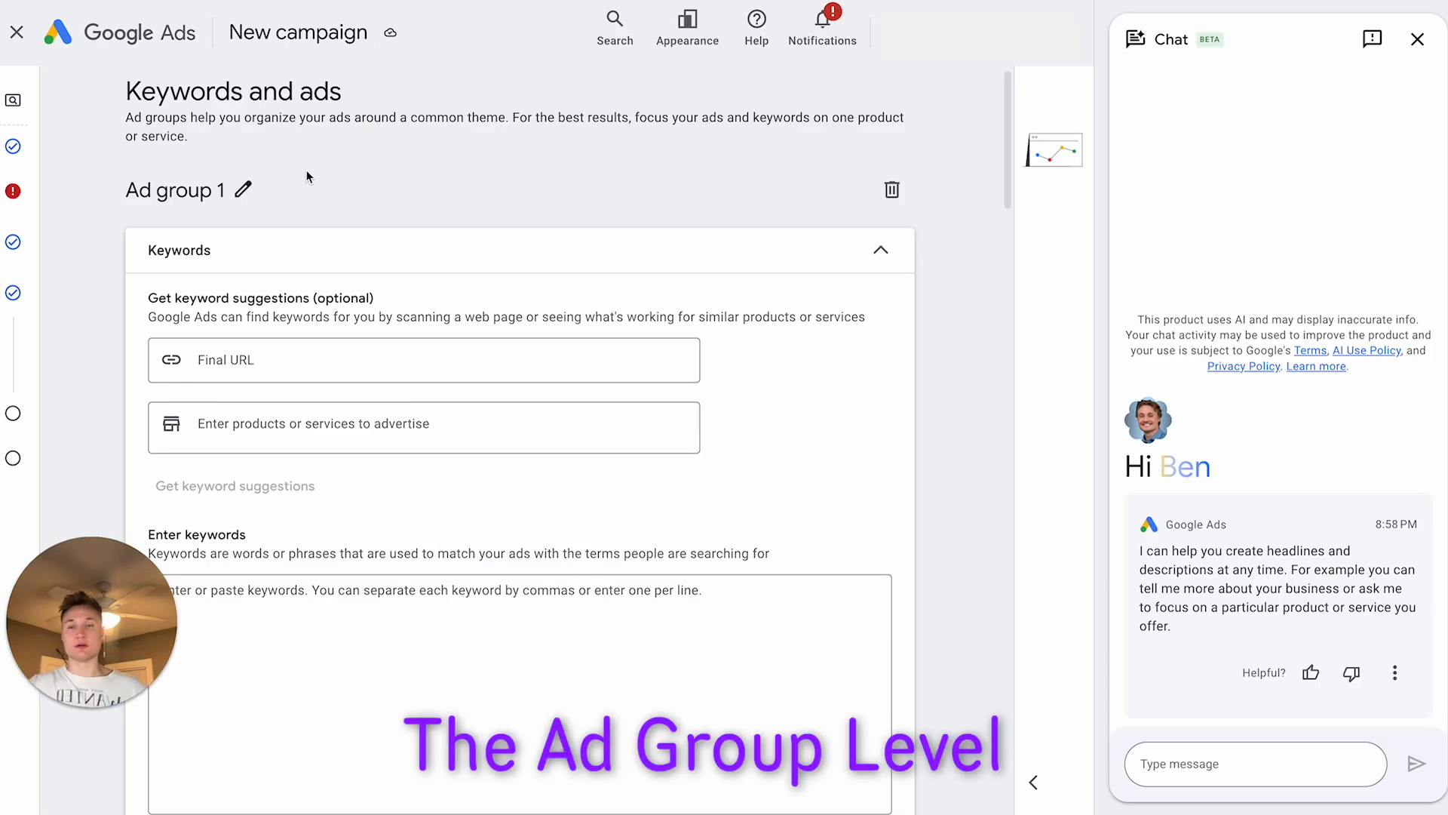
# Rename Ad group 1 as Donut Holes.
pyautogui.click(252, 192)
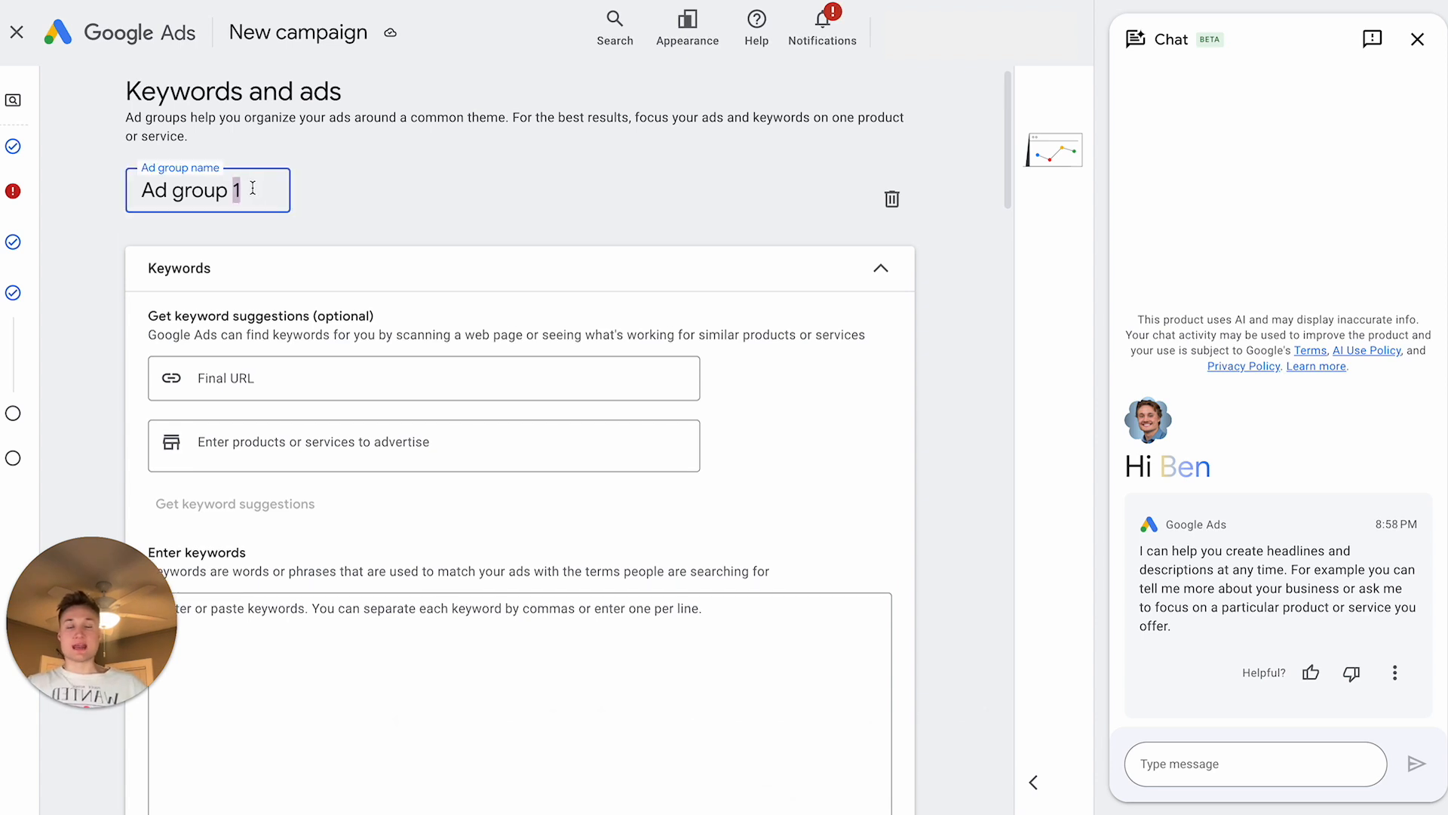
pyautogui.tripleClick(236, 191)
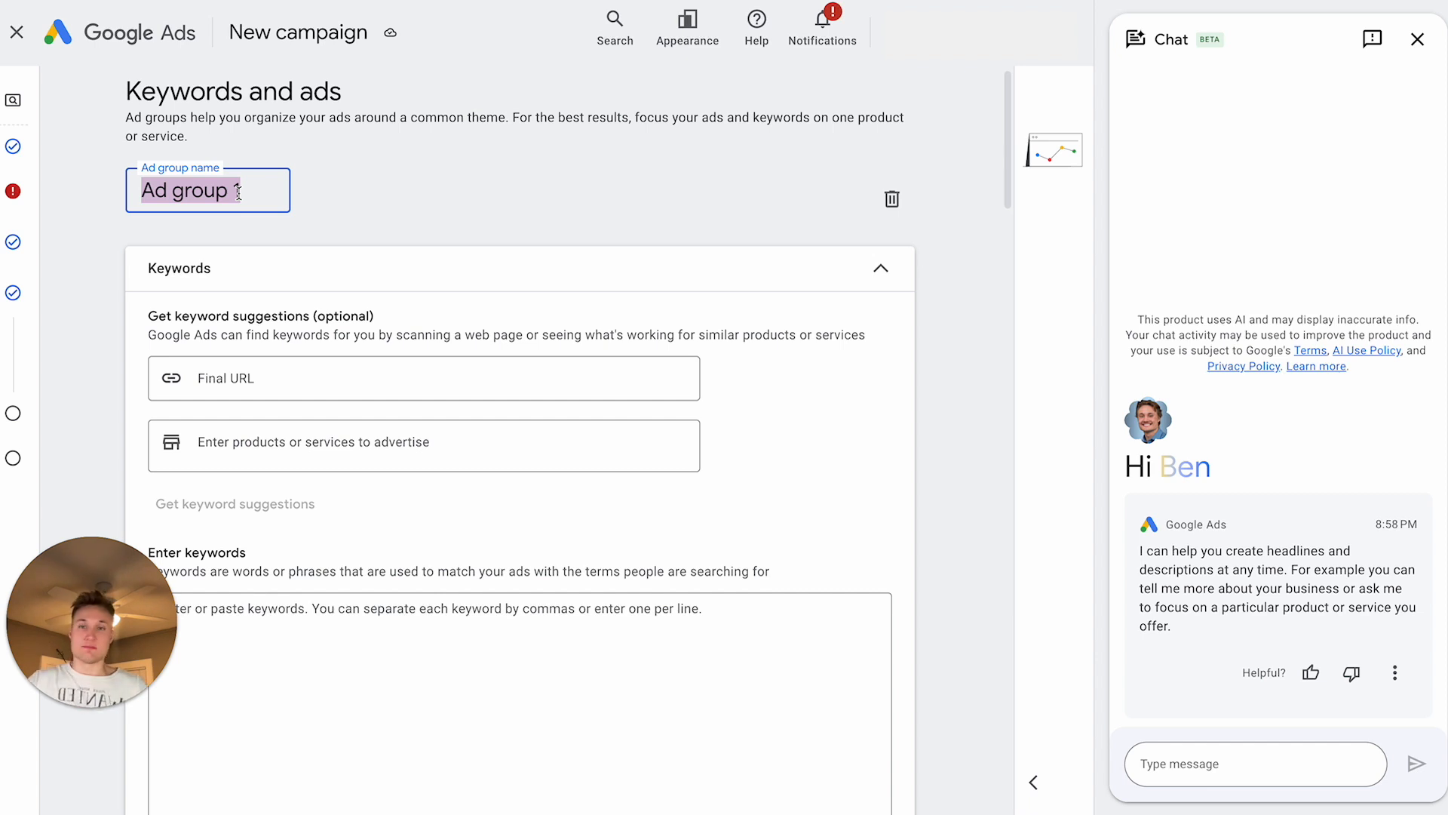
pyautogui.write('Donut Holes')
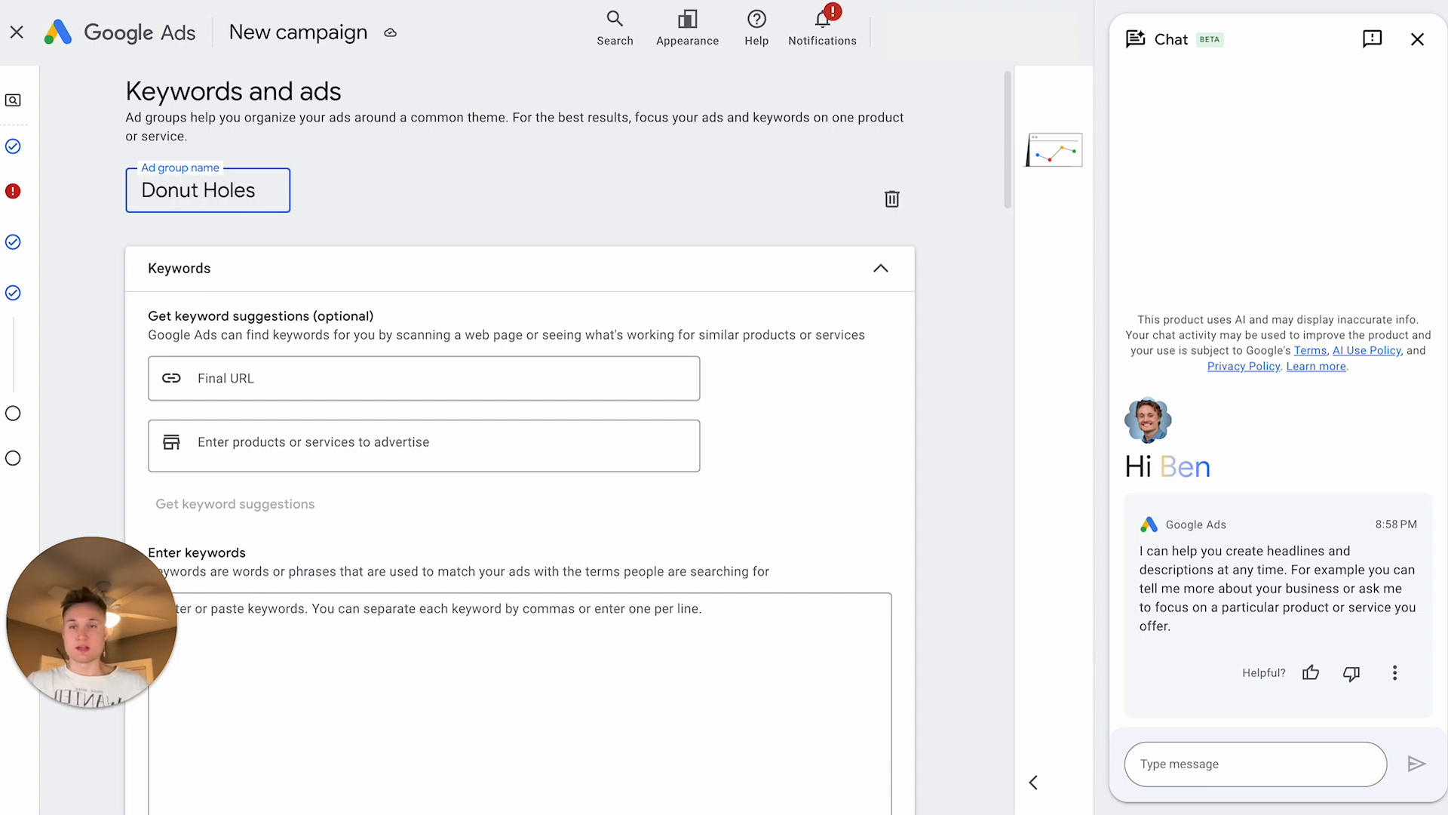
# Change the ad group's name to Chocolate Mini Donuts.
pyautogui.press('BackSpace')
pyautogui.press('BackSpace')
pyautogui.press('BackSpace')
pyautogui.press('BackSpace')
pyautogui.press('BackSpace')
pyautogui.press('BackSpace')
pyautogui.press('BackSpace')
pyautogui.press('BackSpace')
pyautogui.press('BackSpace')
pyautogui.press('BackSpace')
pyautogui.press('BackSpace')
pyautogui.write('Chol')
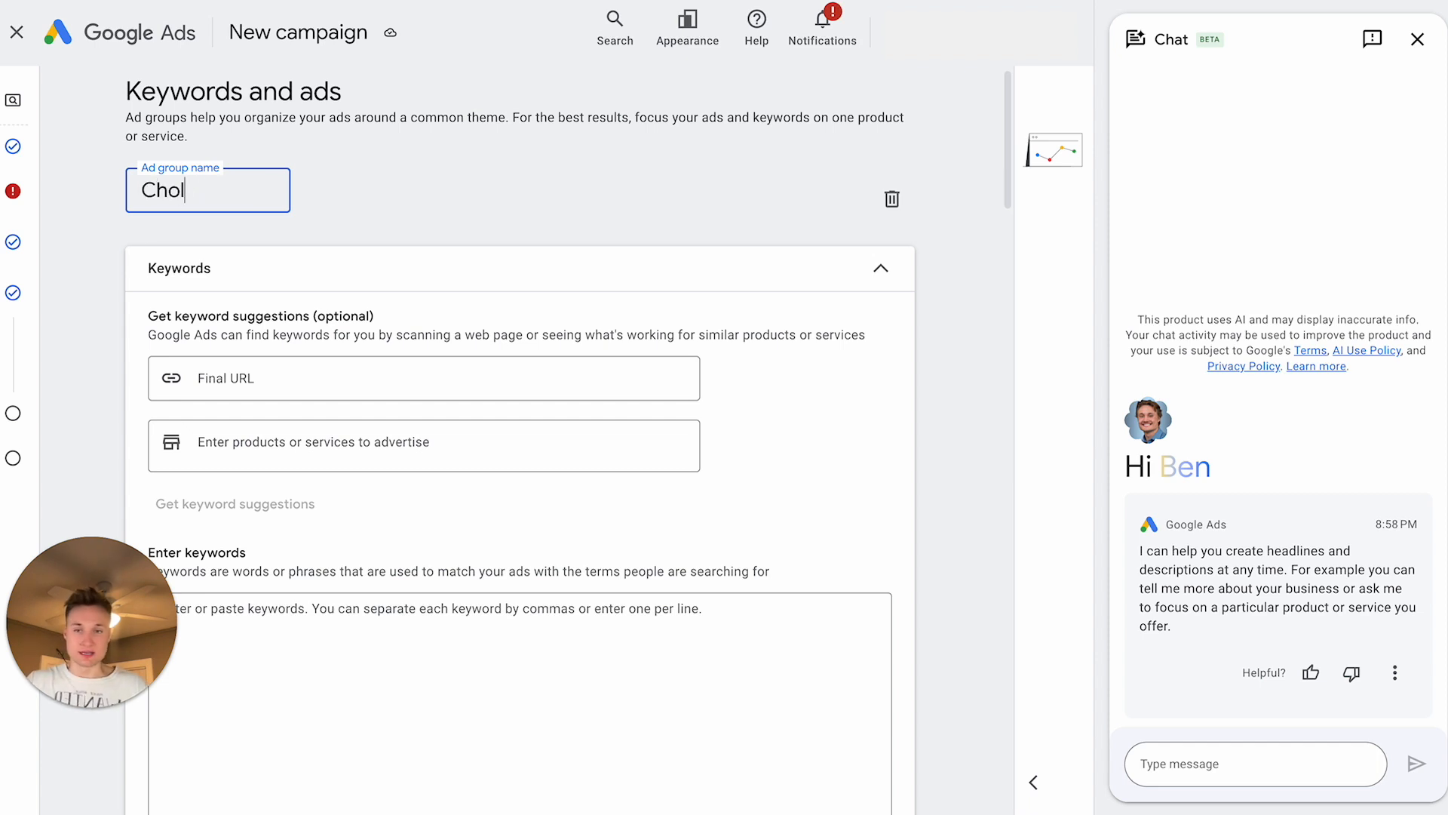
pyautogui.write('colate Mini Donu')
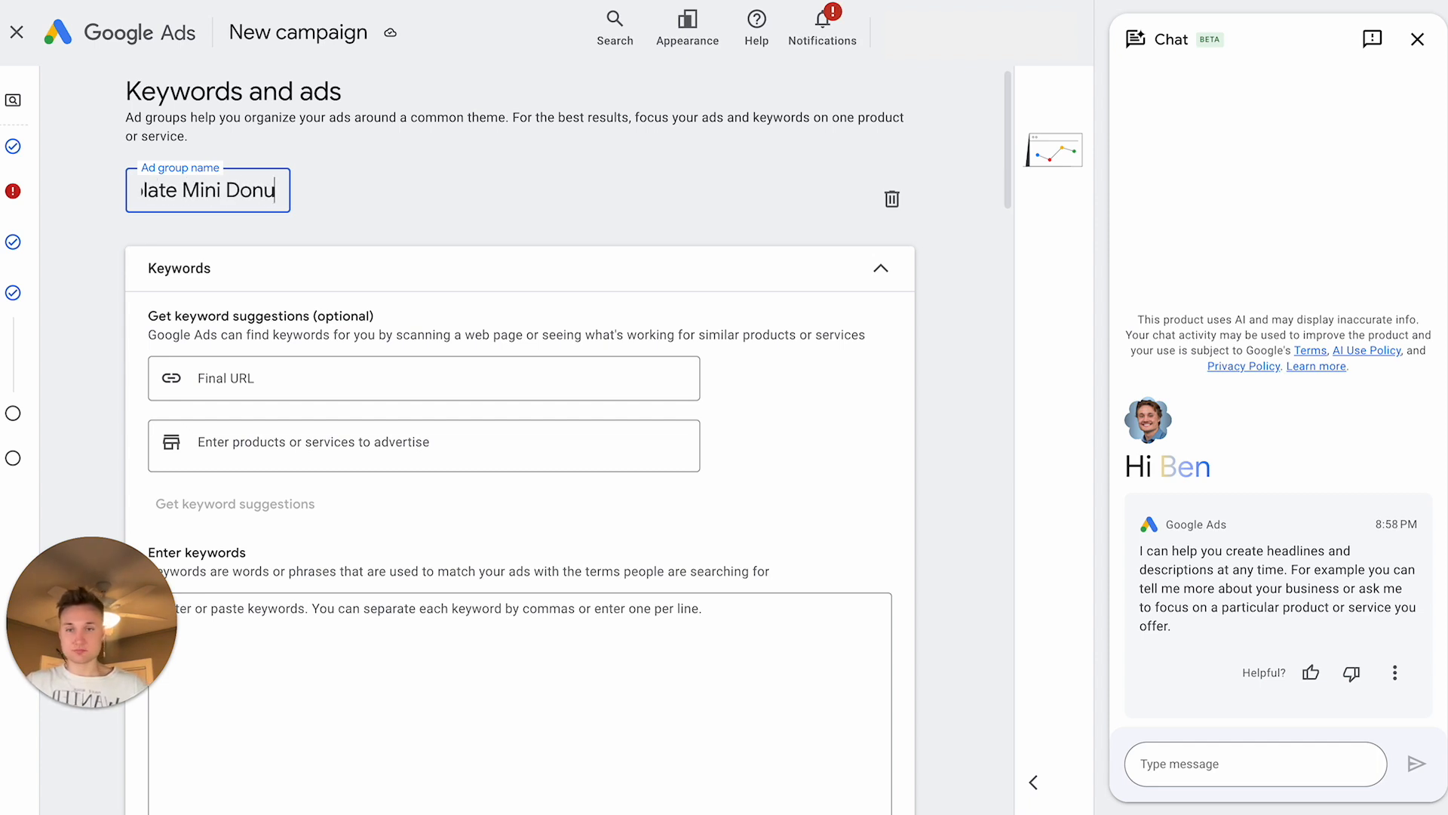
pyautogui.write('ts')
pyautogui.click(492, 189)
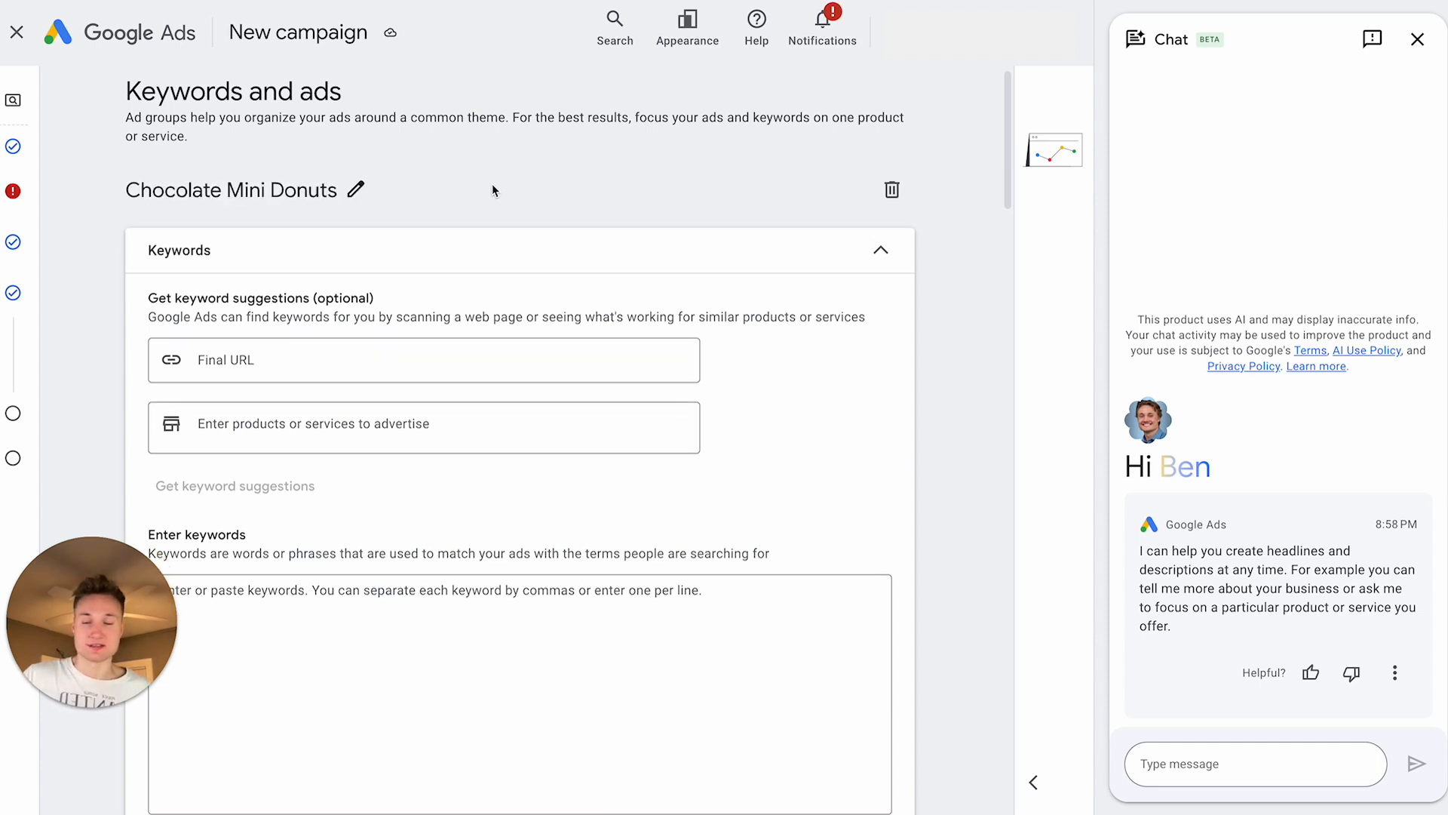
# Look over the ad group's keyword section, then open Keyword Planner and start a Discover new keywords search.
pyautogui.scroll(-3, 537, 422)
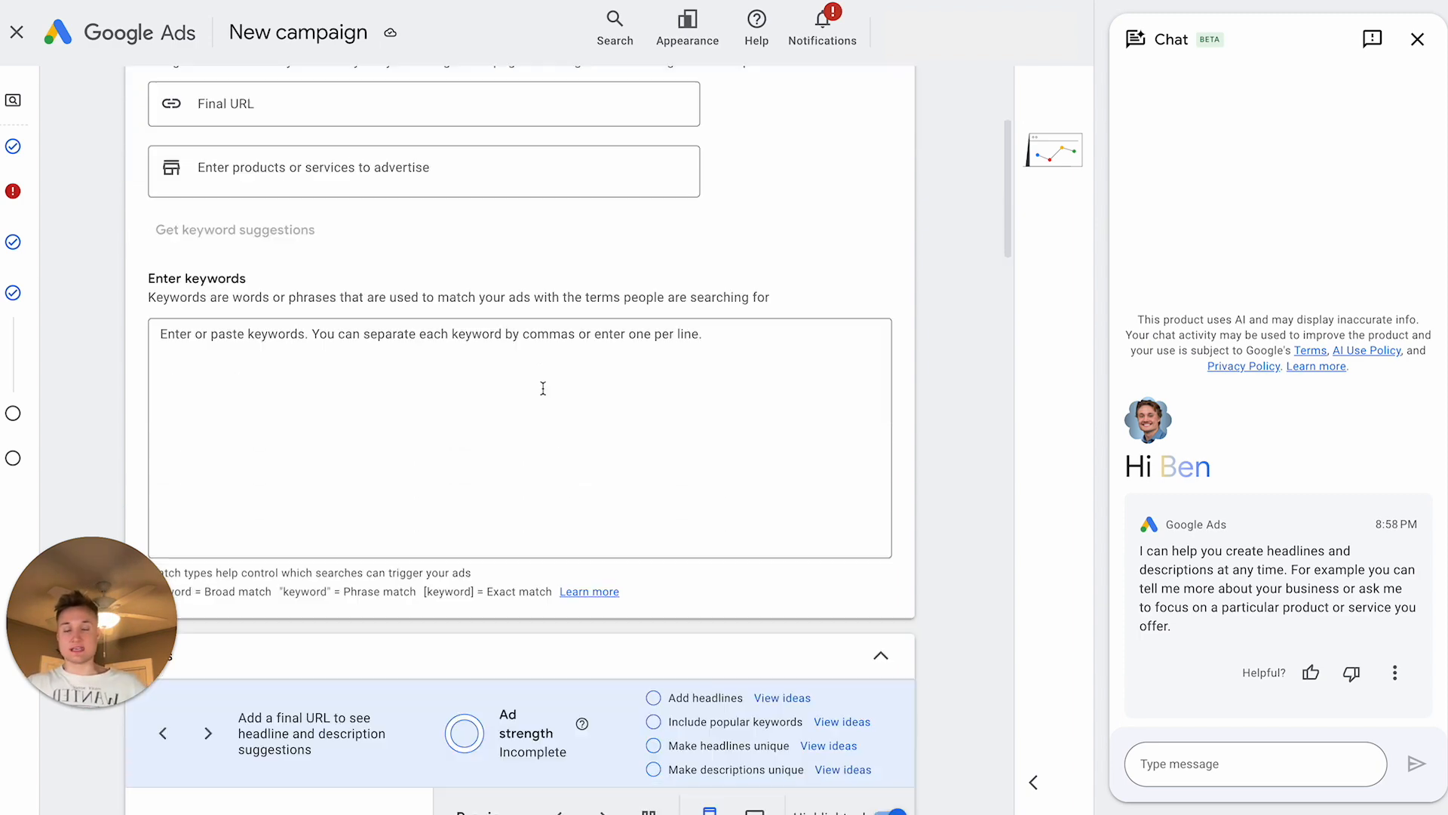
pyautogui.scroll(-1, 537, 362)
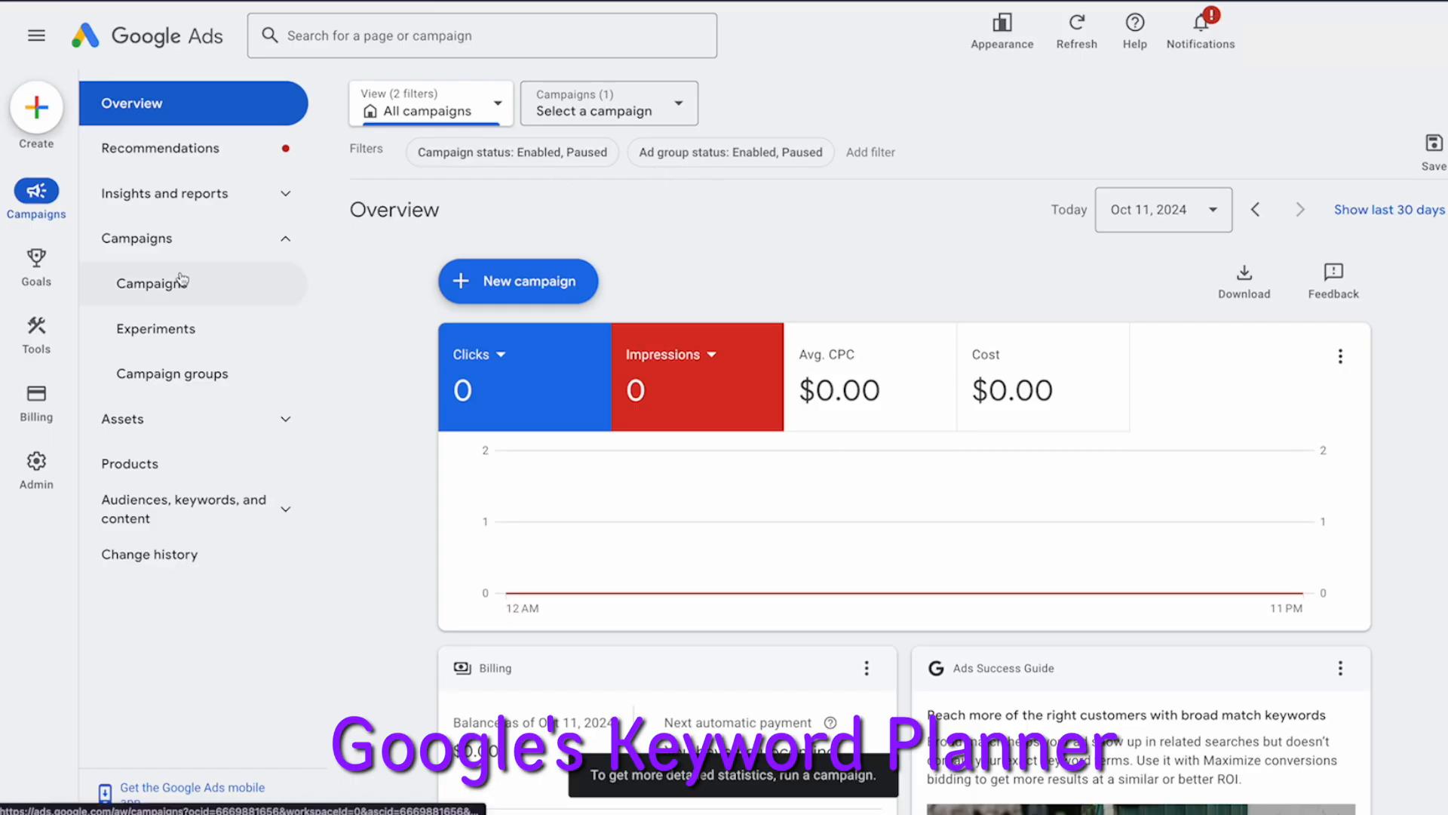
pyautogui.moveTo(52, 346)
pyautogui.moveTo(63, 320)
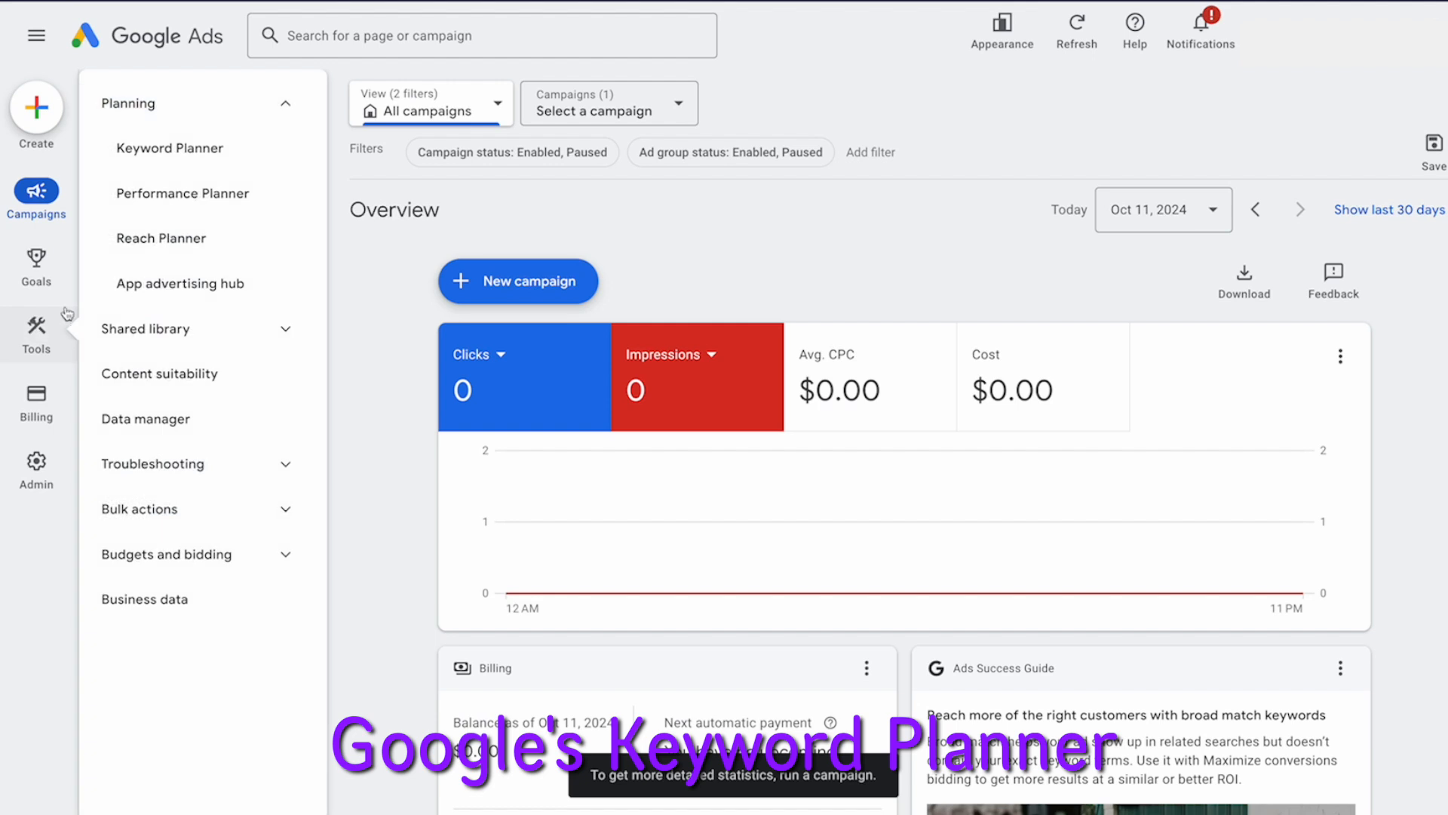
pyautogui.click(178, 149)
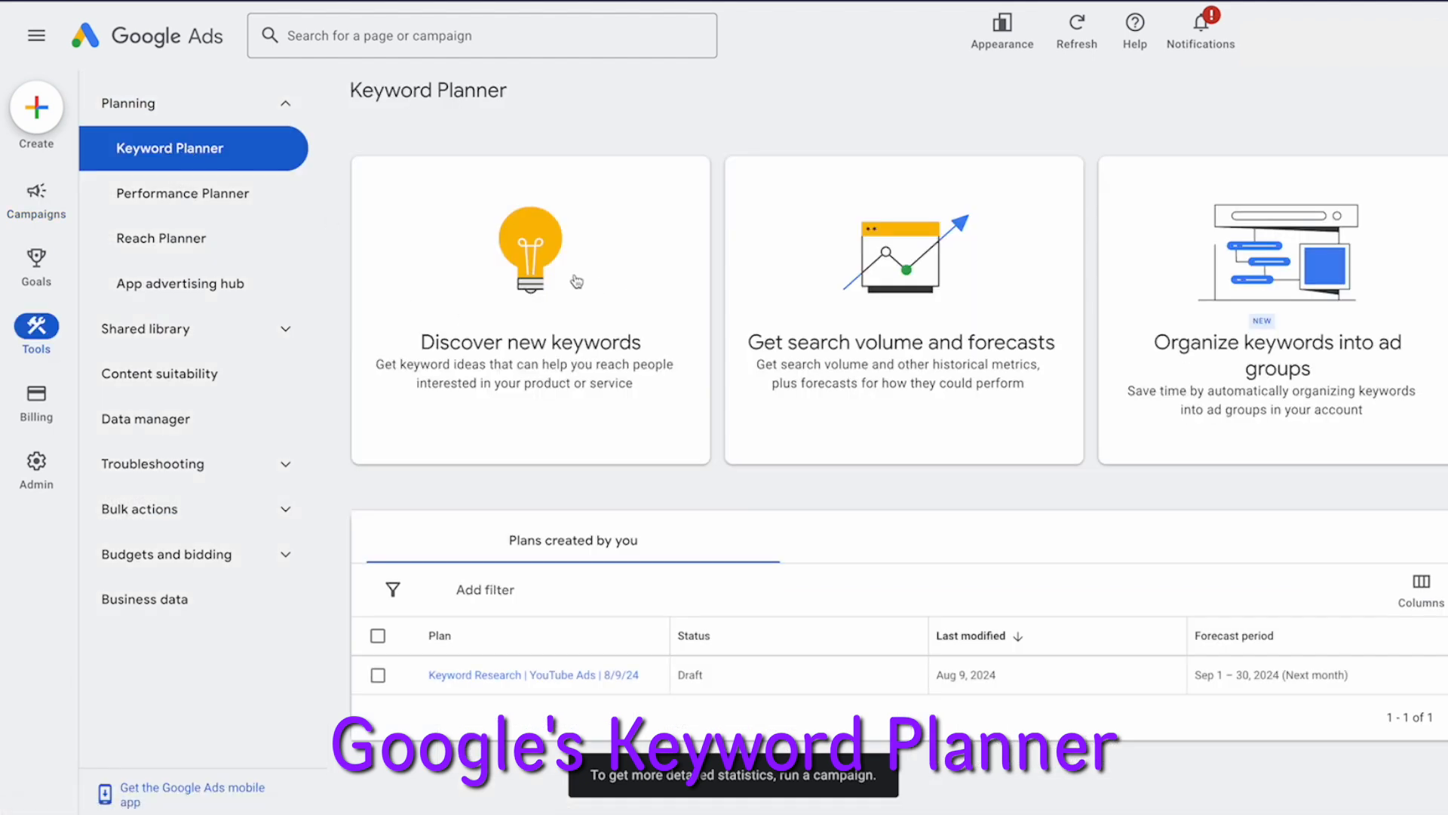
pyautogui.write('min')
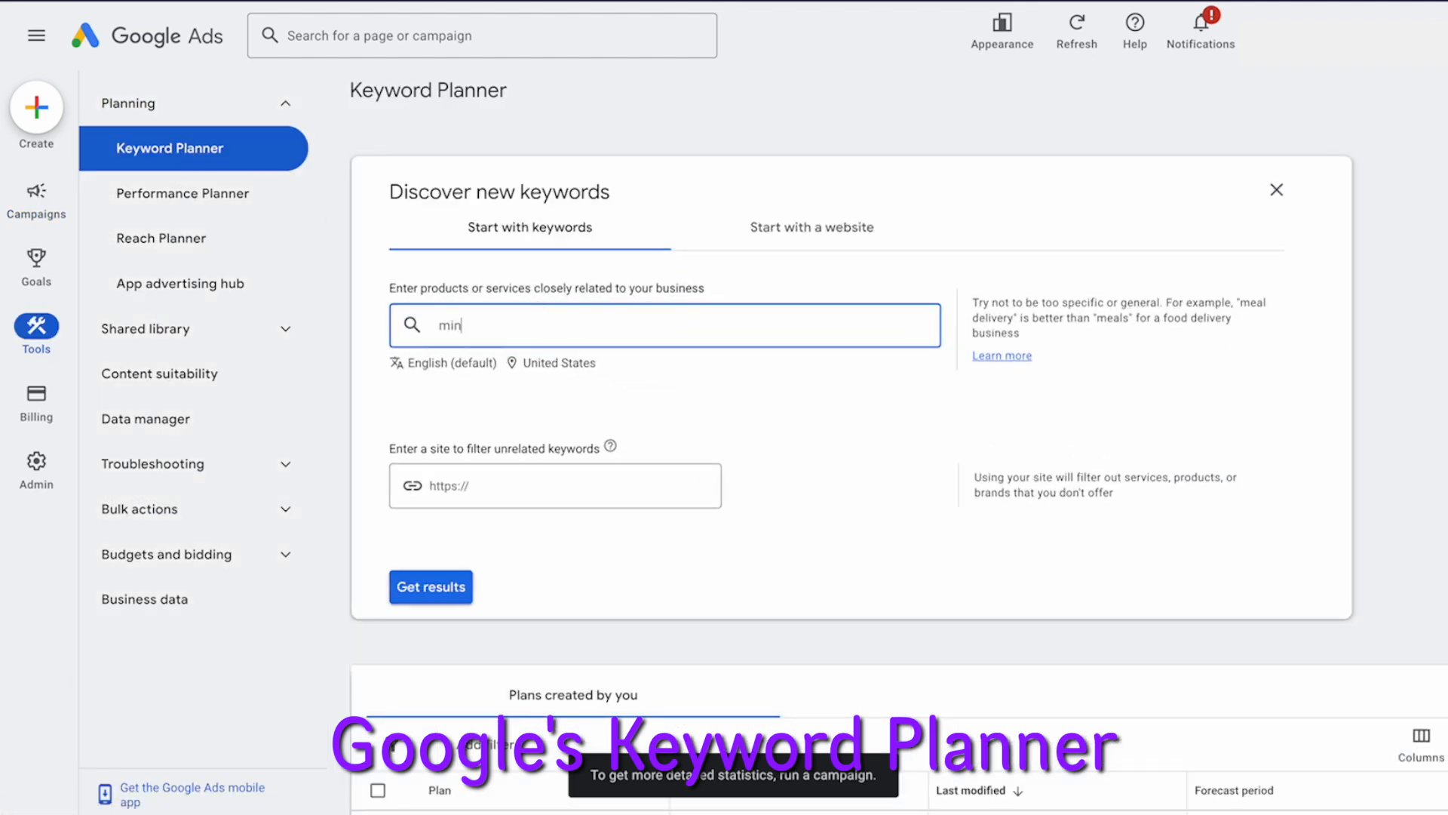
pyautogui.press('BackSpace')
pyautogui.press('BackSpace')
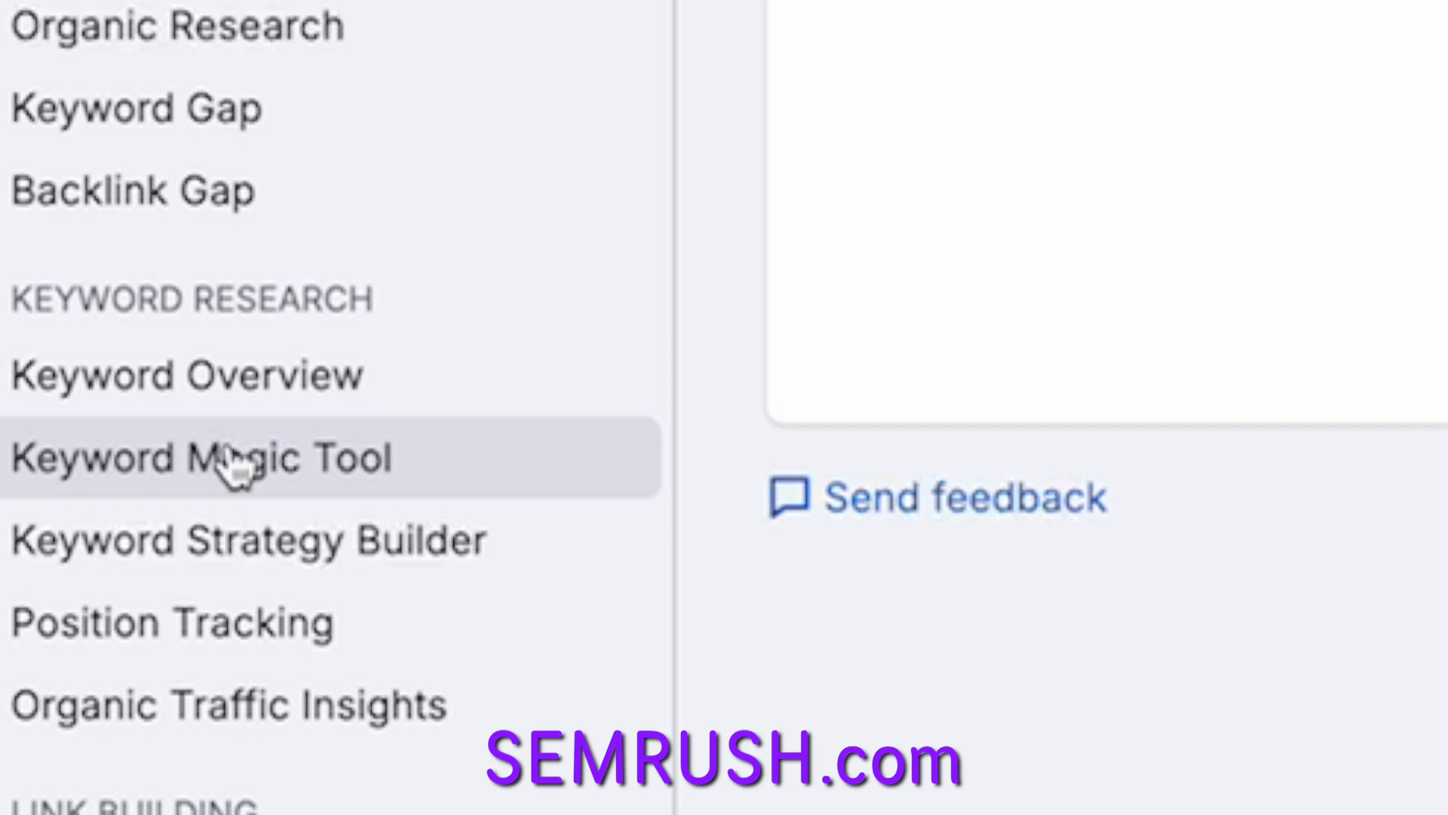
# Switch to Semrush and search the Keyword Magic Tool for "best mini donuts", looking through the suggested keywords.
pyautogui.click(234, 464)
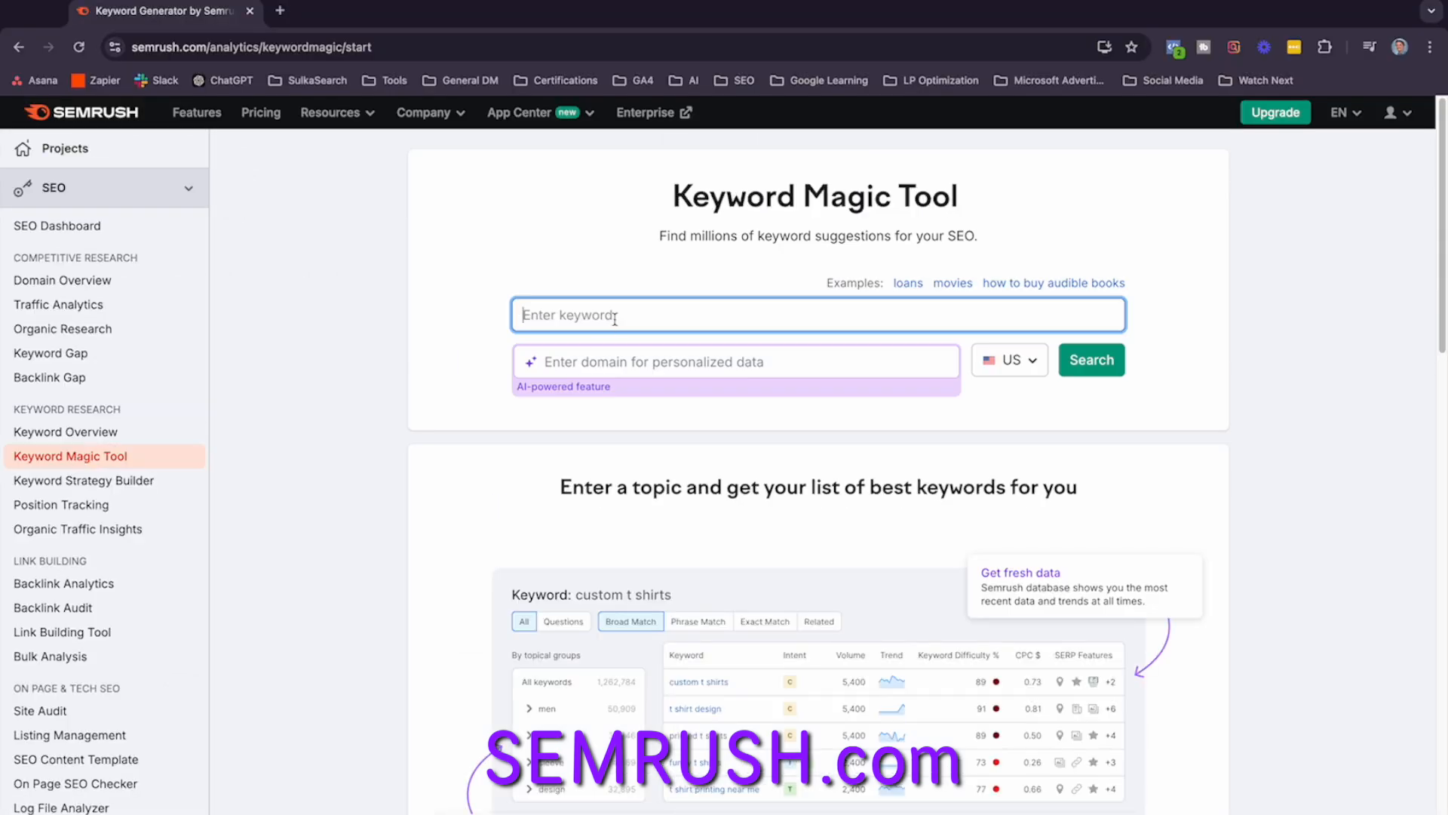
pyautogui.write('best mini donuts')
pyautogui.press('Return')
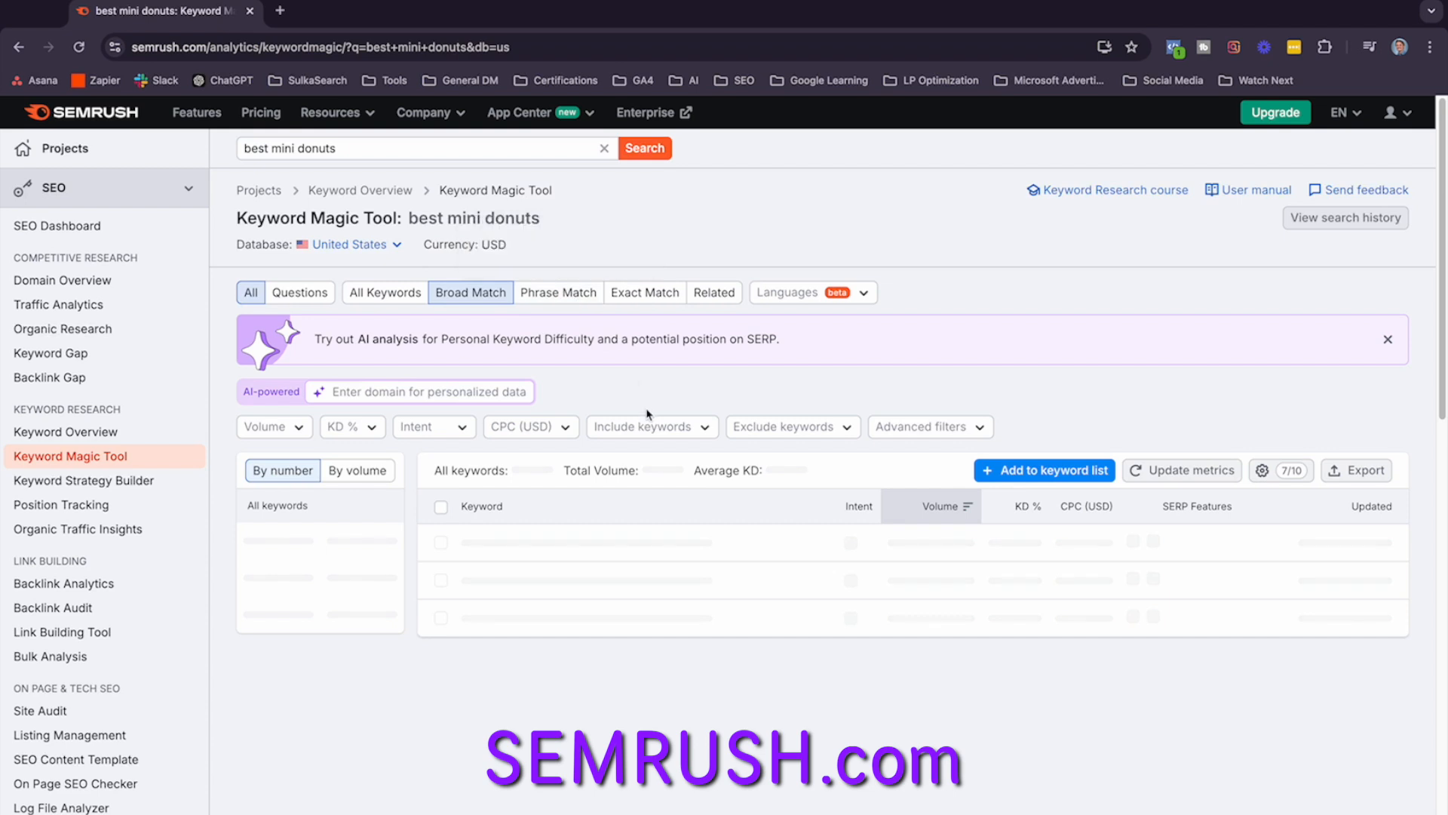
pyautogui.scroll(-2, 593, 501)
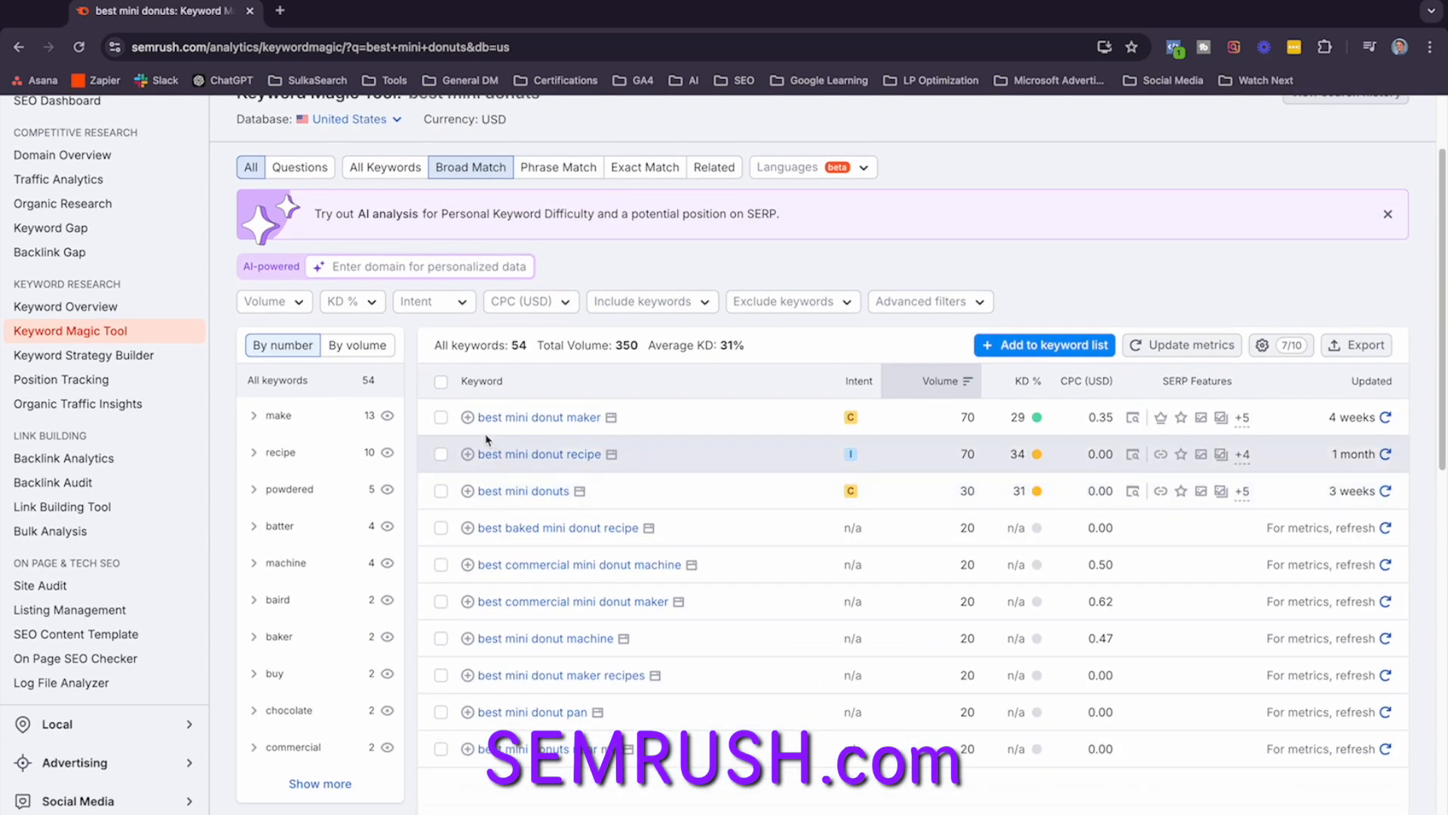
pyautogui.click(441, 418)
pyautogui.click(440, 418)
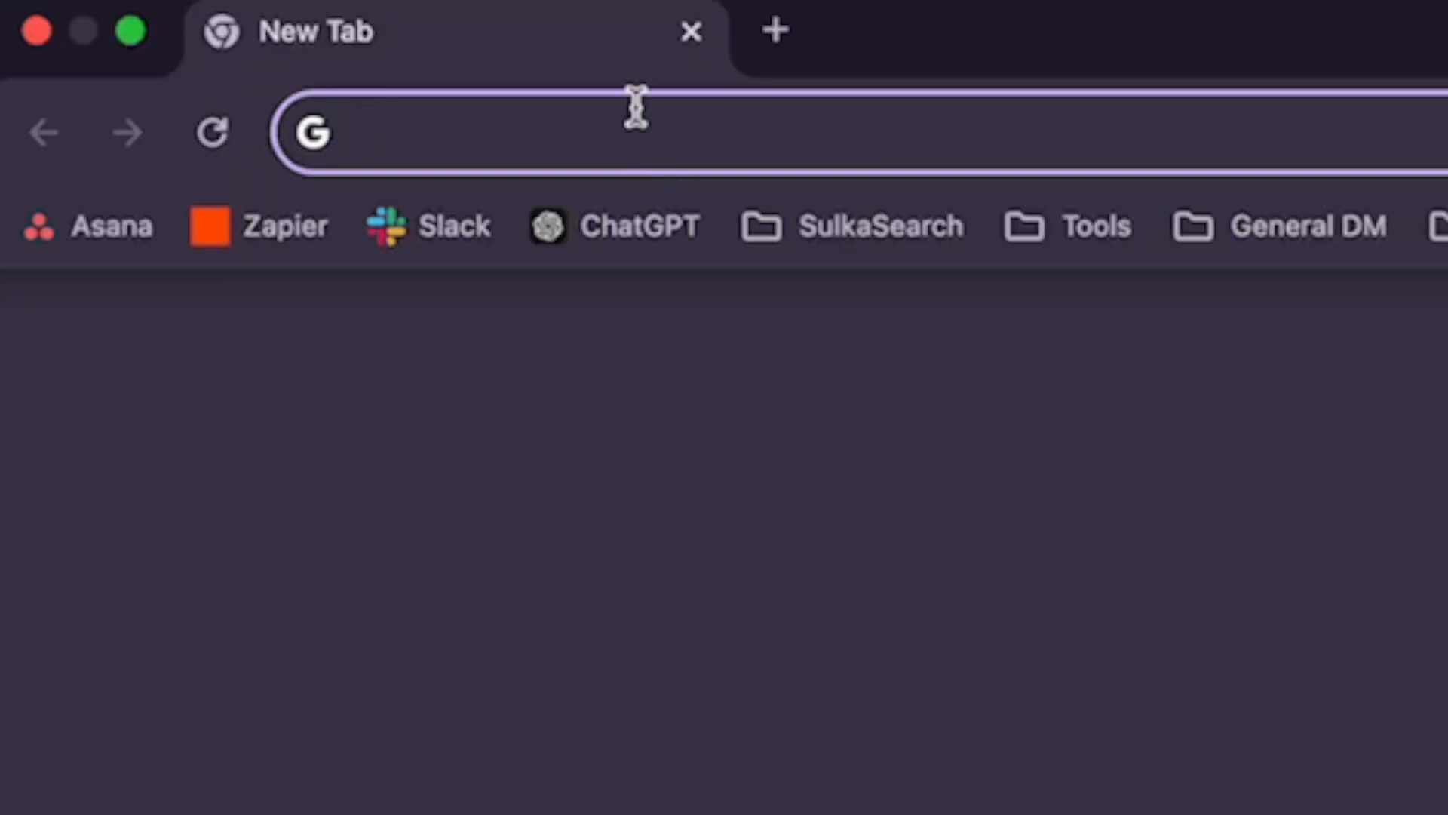
# Search Google for "best mini donuts" and look through the results page.
pyautogui.click(614, 133)
pyautogui.write('best min')
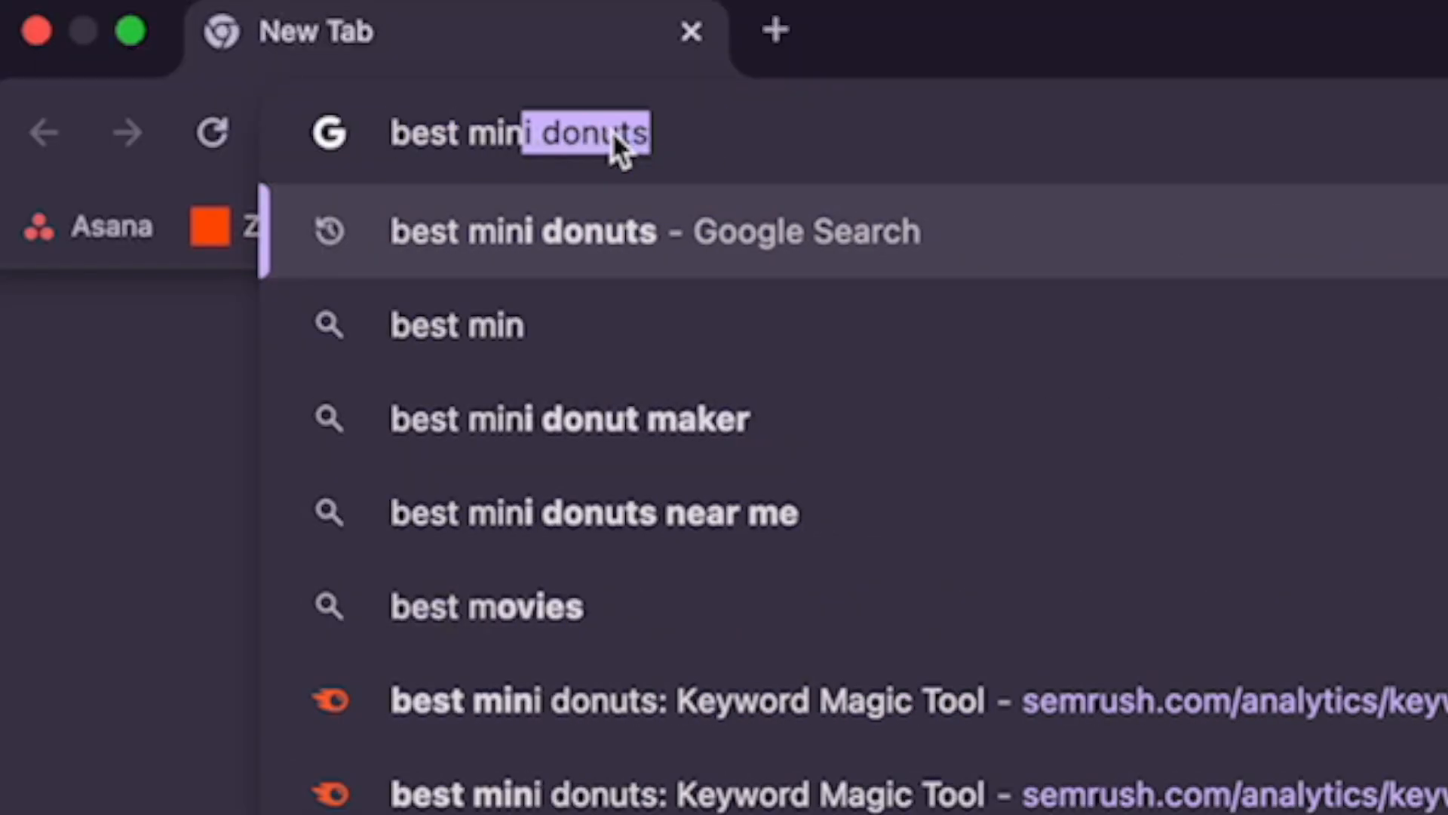
pyautogui.write('i d')
pyautogui.press('BackSpace')
pyautogui.write('don')
pyautogui.press('Return')
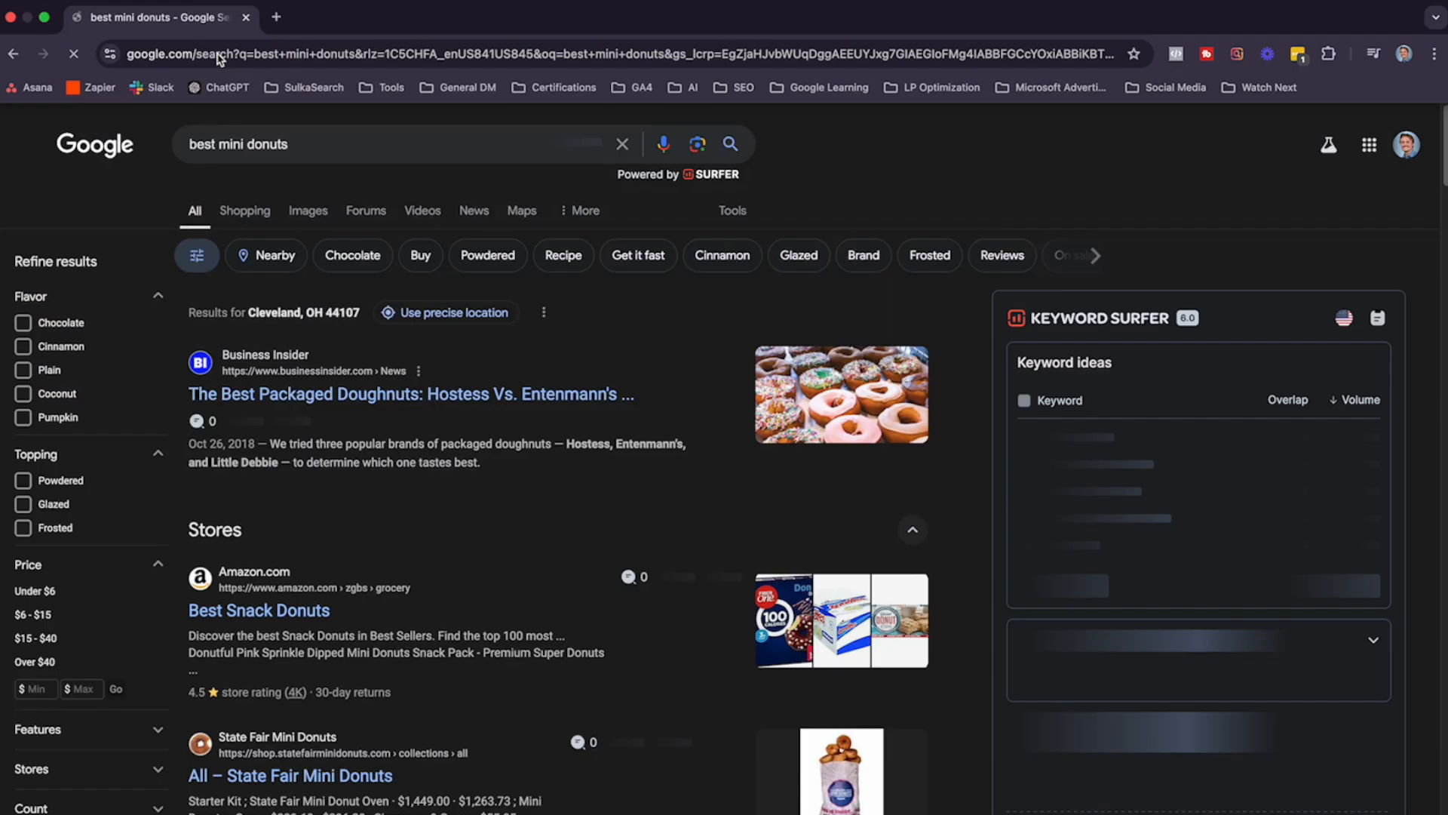
pyautogui.scroll(-15, 644, 189)
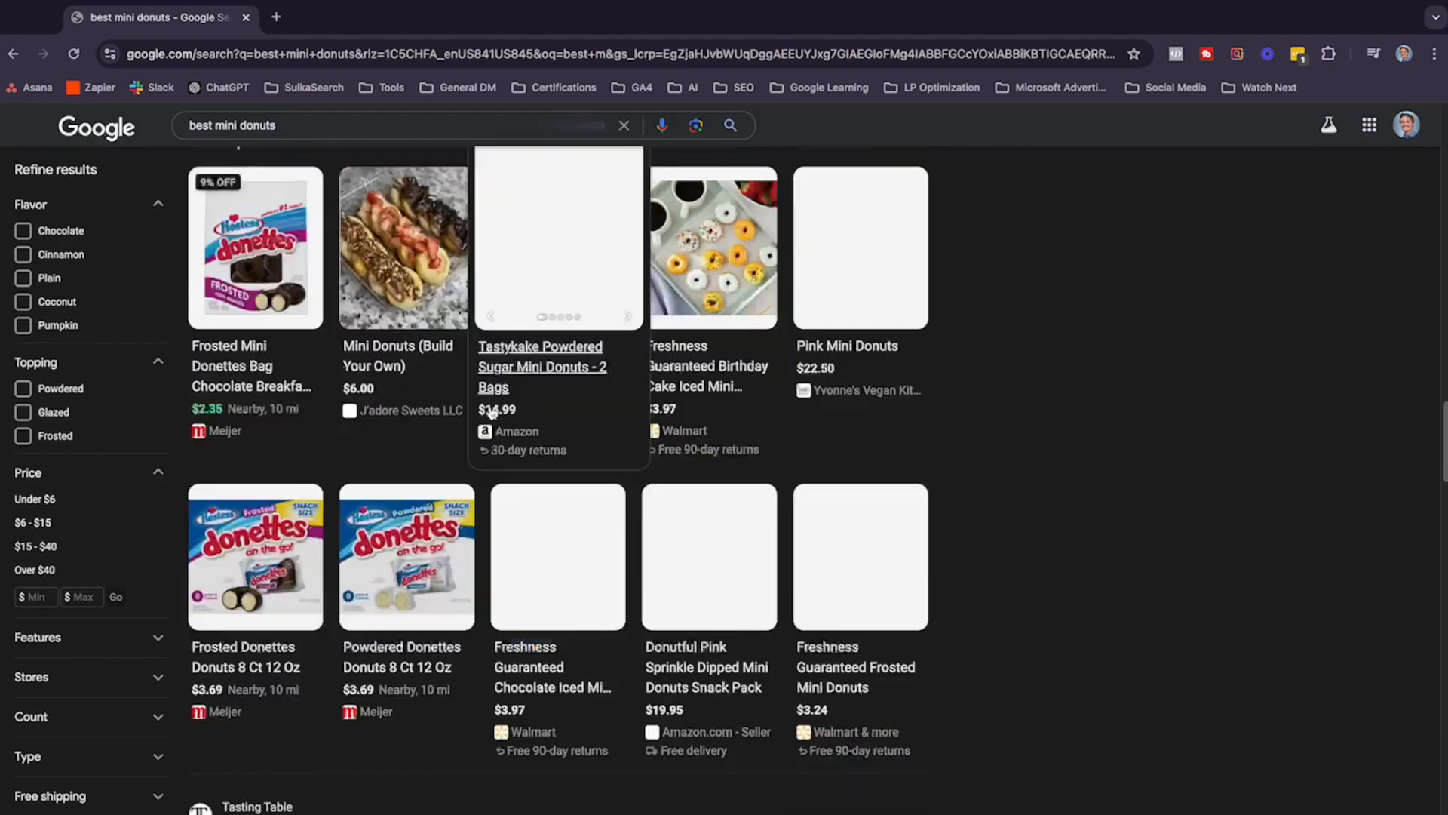
pyautogui.scroll(-20, 491, 411)
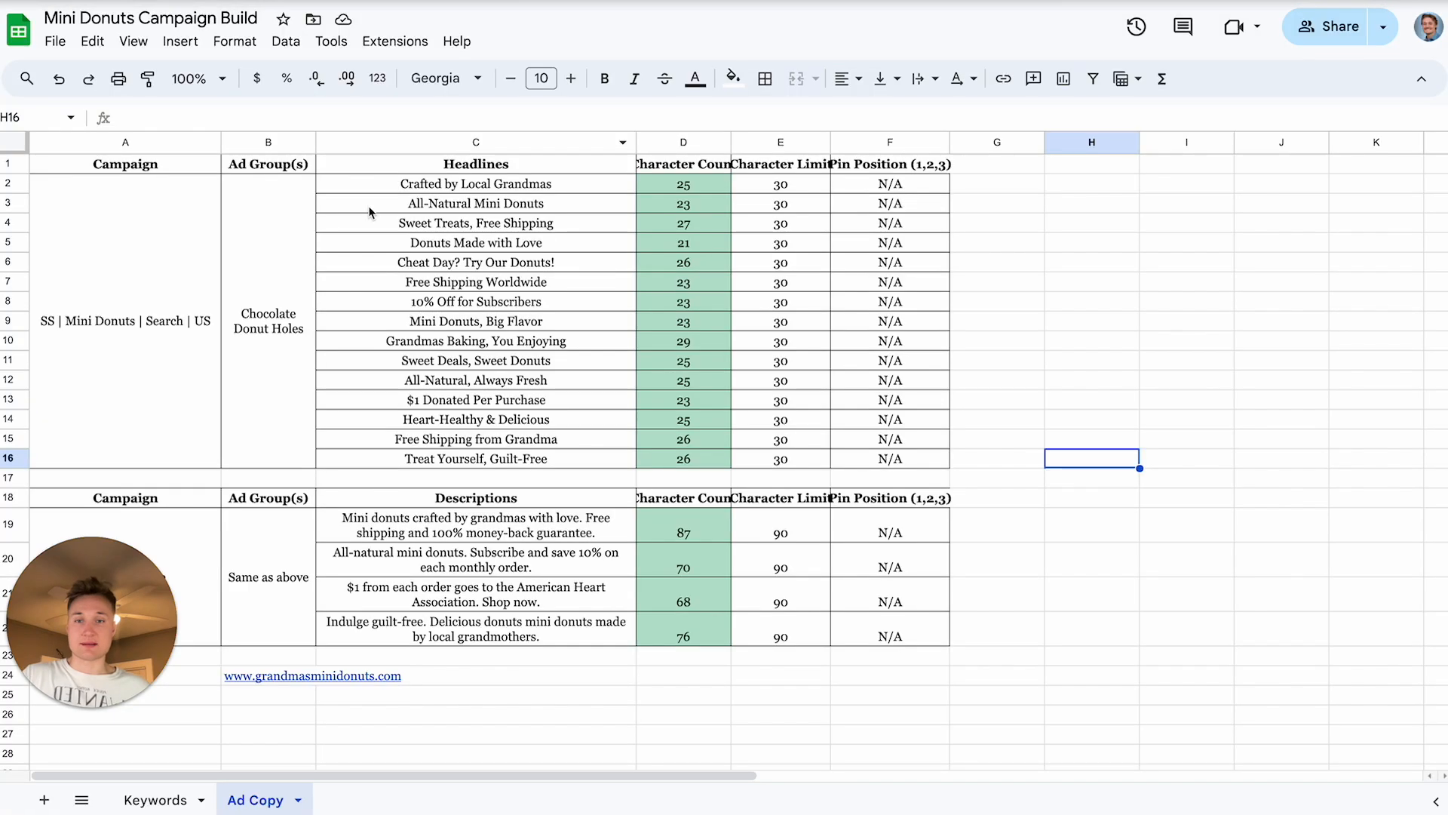
# Copy keywords A2:A10 from the Keywords sheet of Mini Donuts Campaign Build into the Google Ads ad group's keyword list.
pyautogui.click(180, 809)
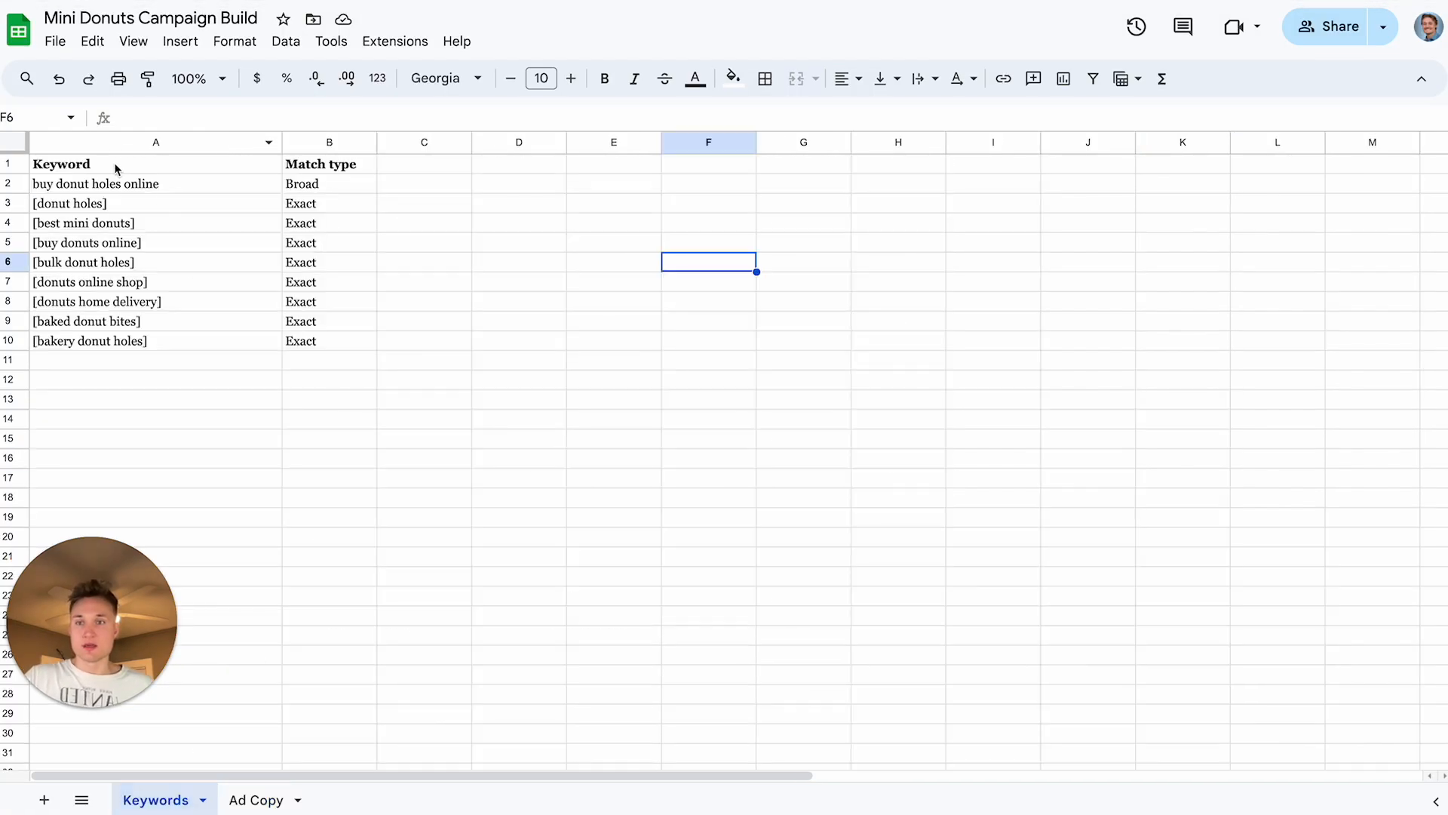
pyautogui.moveTo(115, 161); pyautogui.dragTo(146, 347)
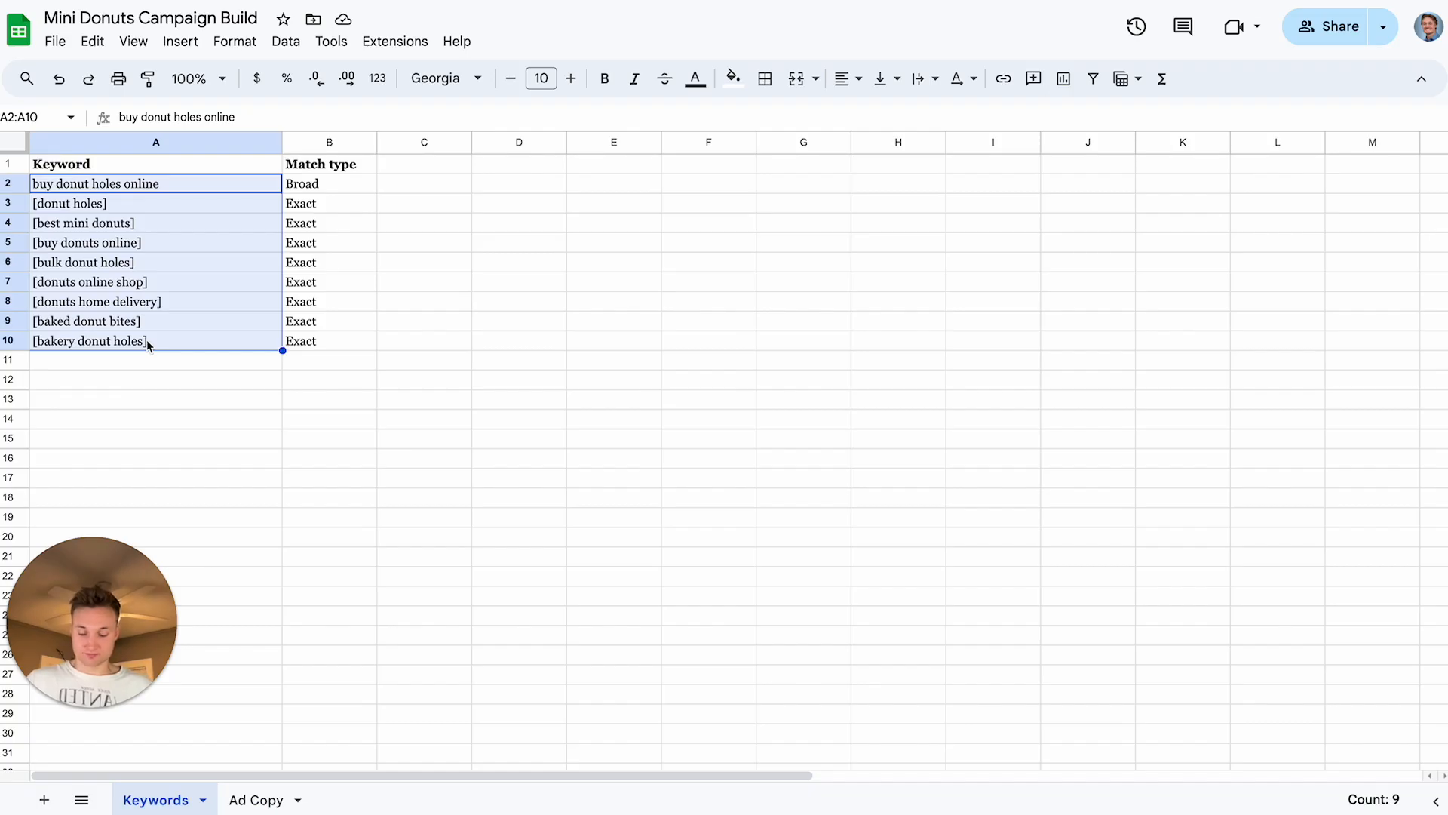
pyautogui.hotkey('ctrl', 'c')
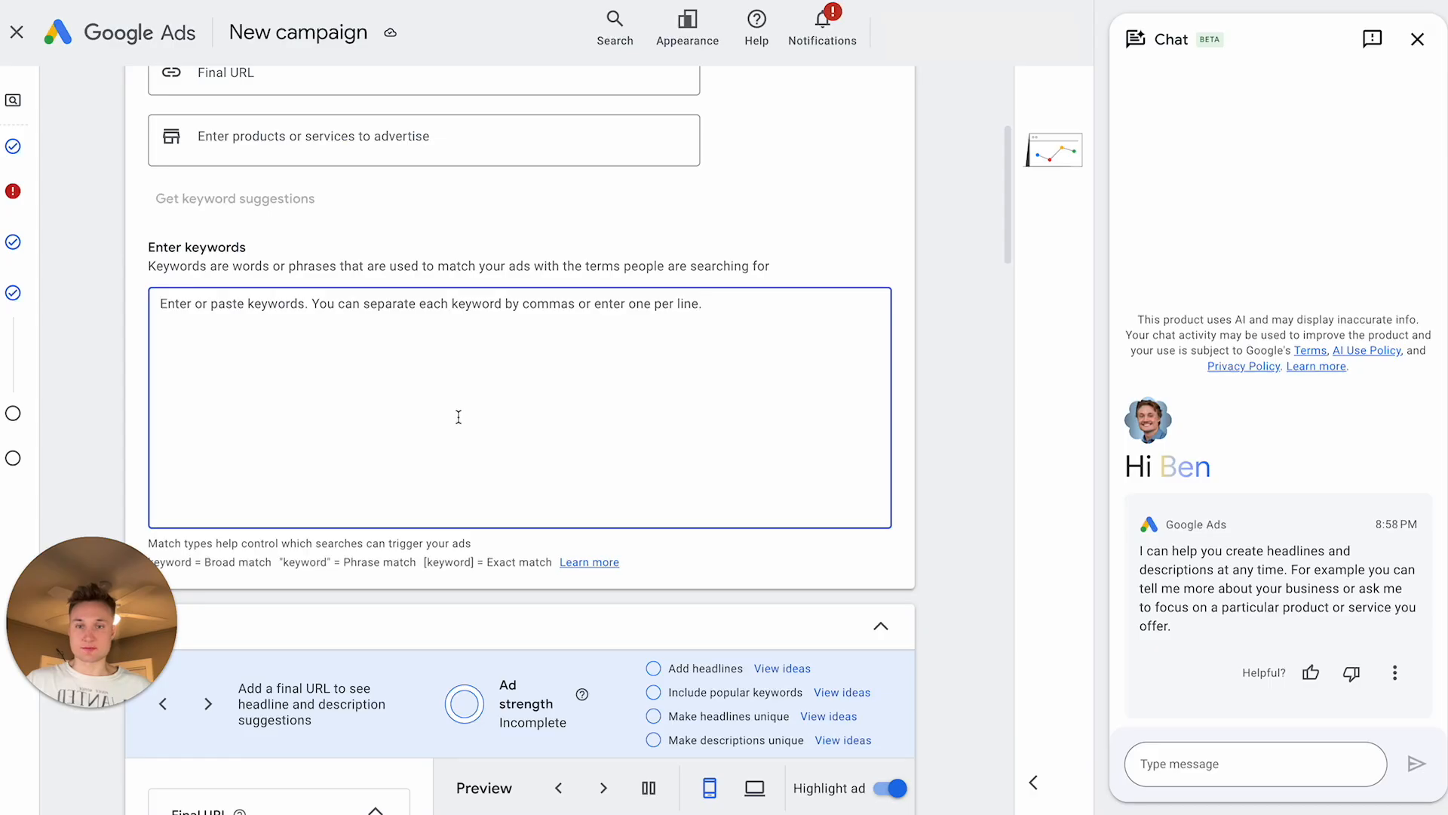
pyautogui.hotkey('ctrl', 'v')
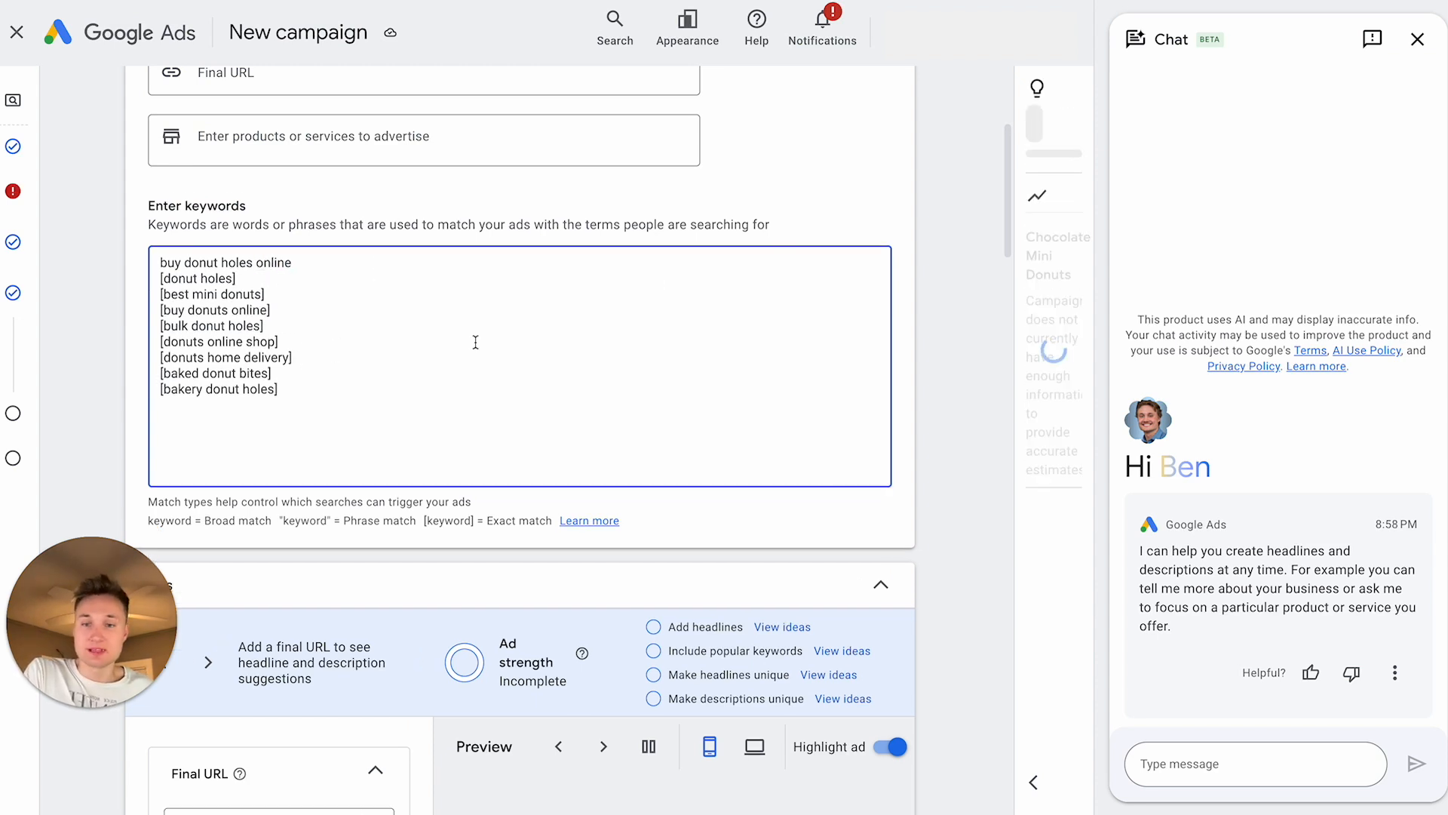
# Close the Google Ads assistant and end the chat.
pyautogui.click(1415, 42)
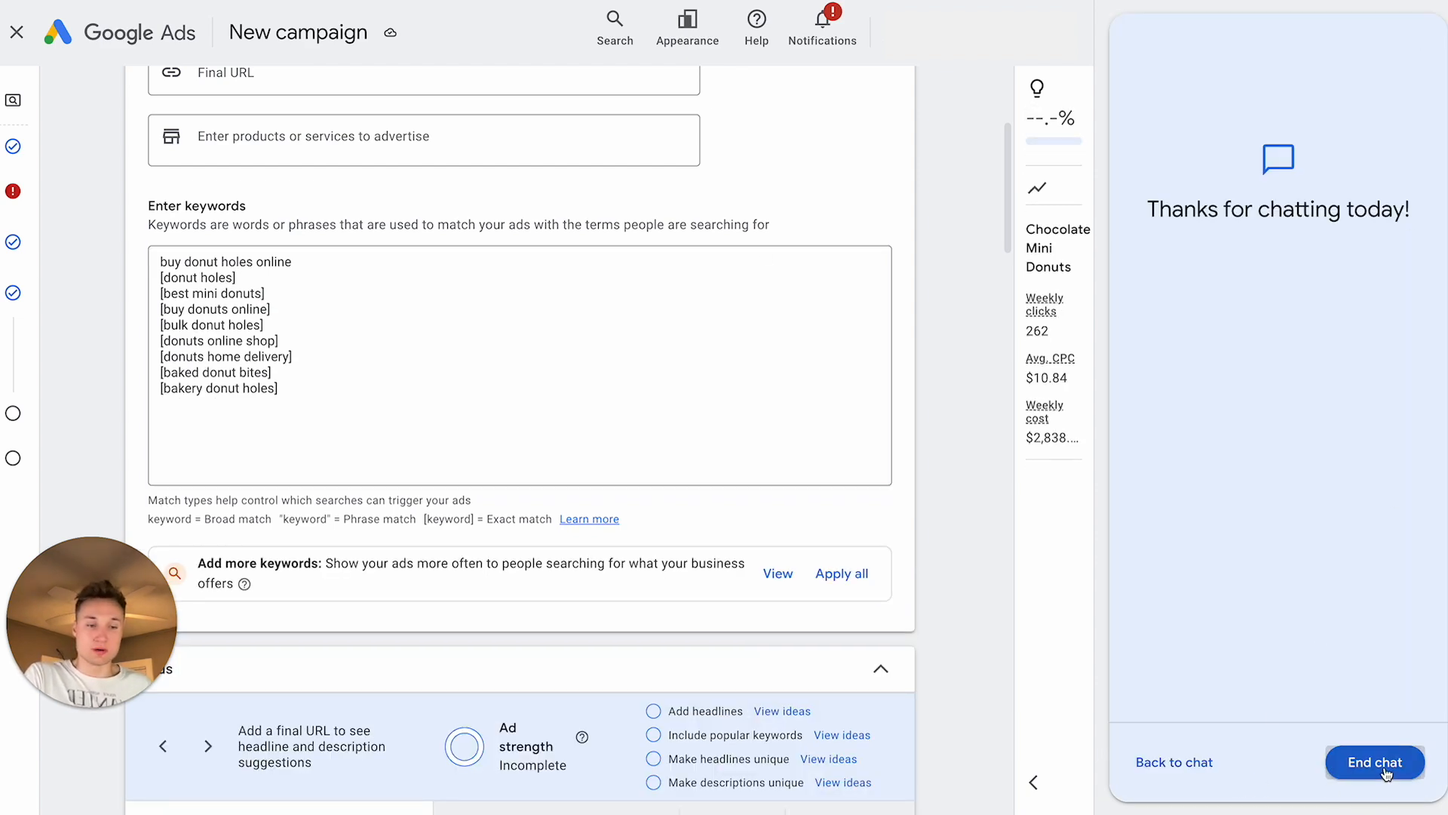
pyautogui.click(1375, 762)
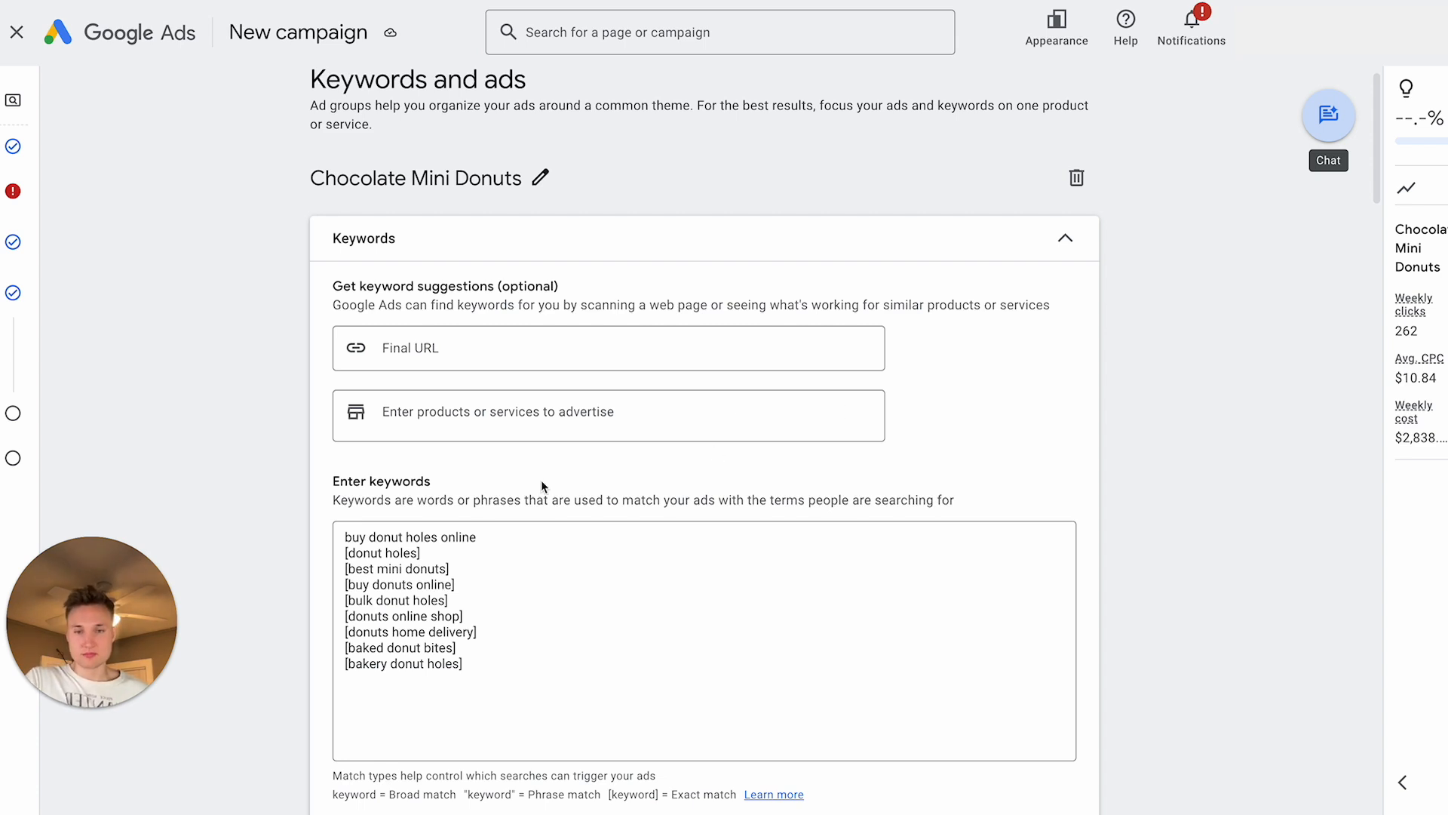
pyautogui.scroll(-1, 542, 486)
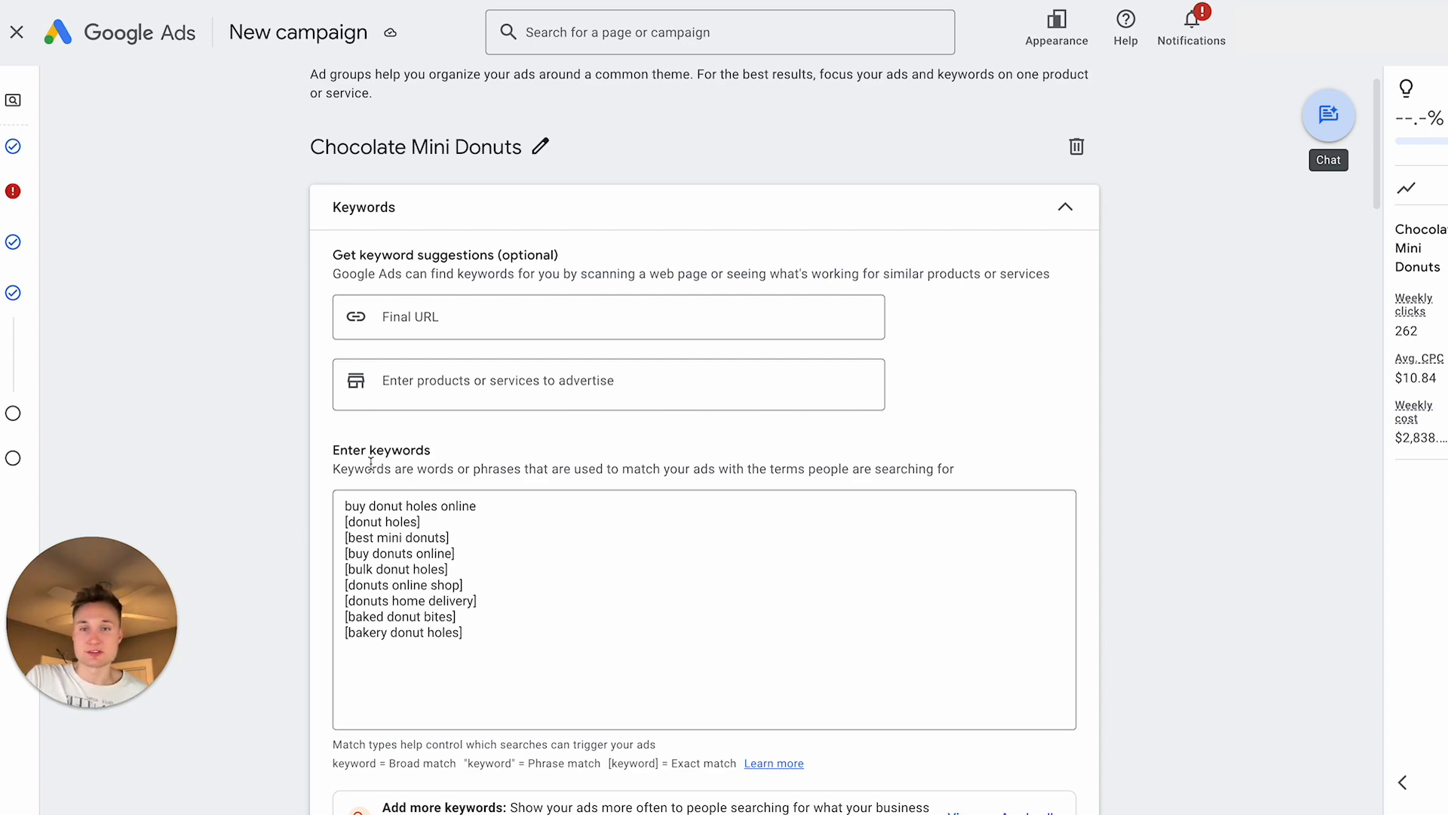
pyautogui.scroll(-1, 227, 371)
pyautogui.scroll(-5, 225, 361)
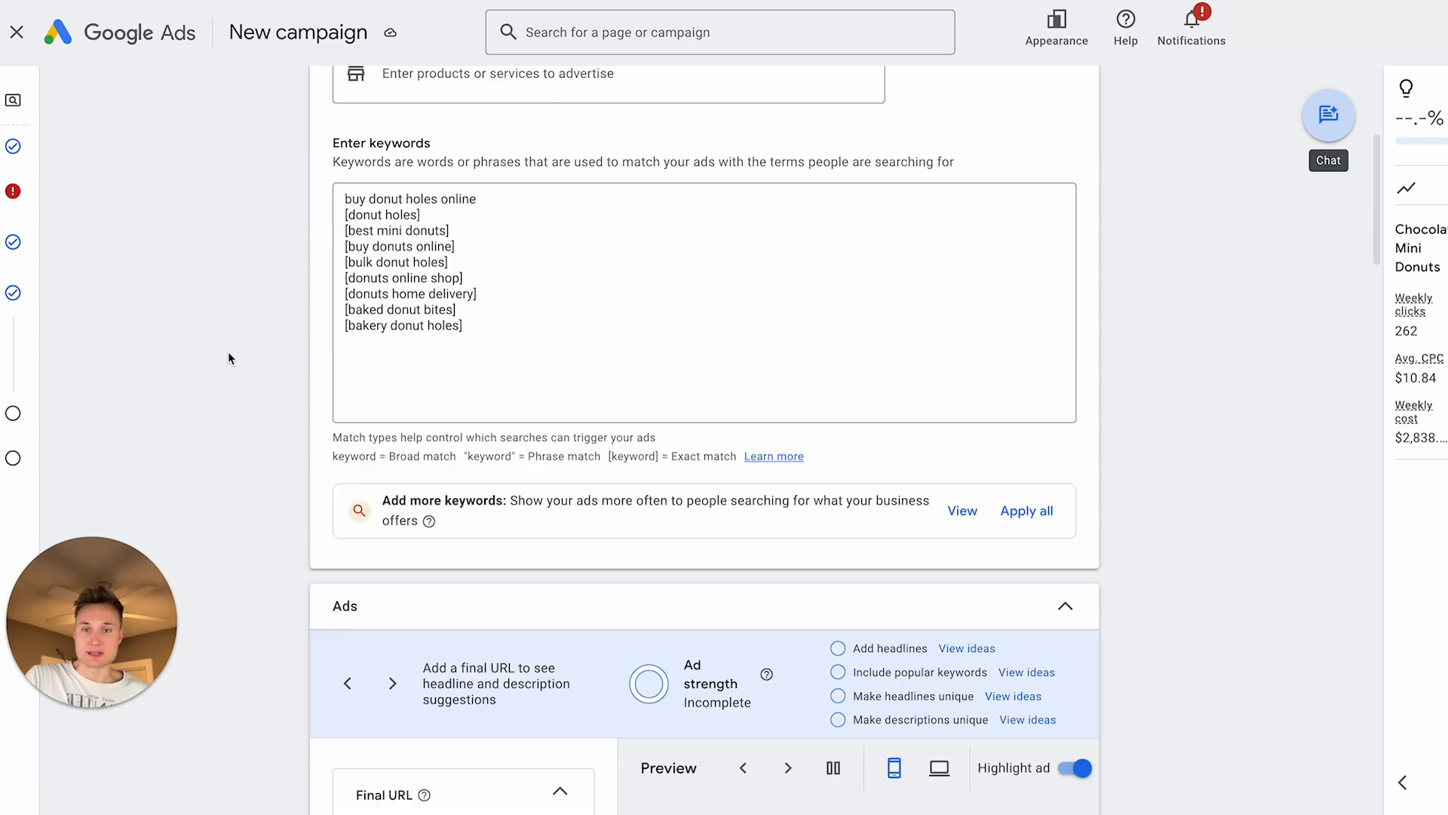
pyautogui.scroll(-4, 1222, 383)
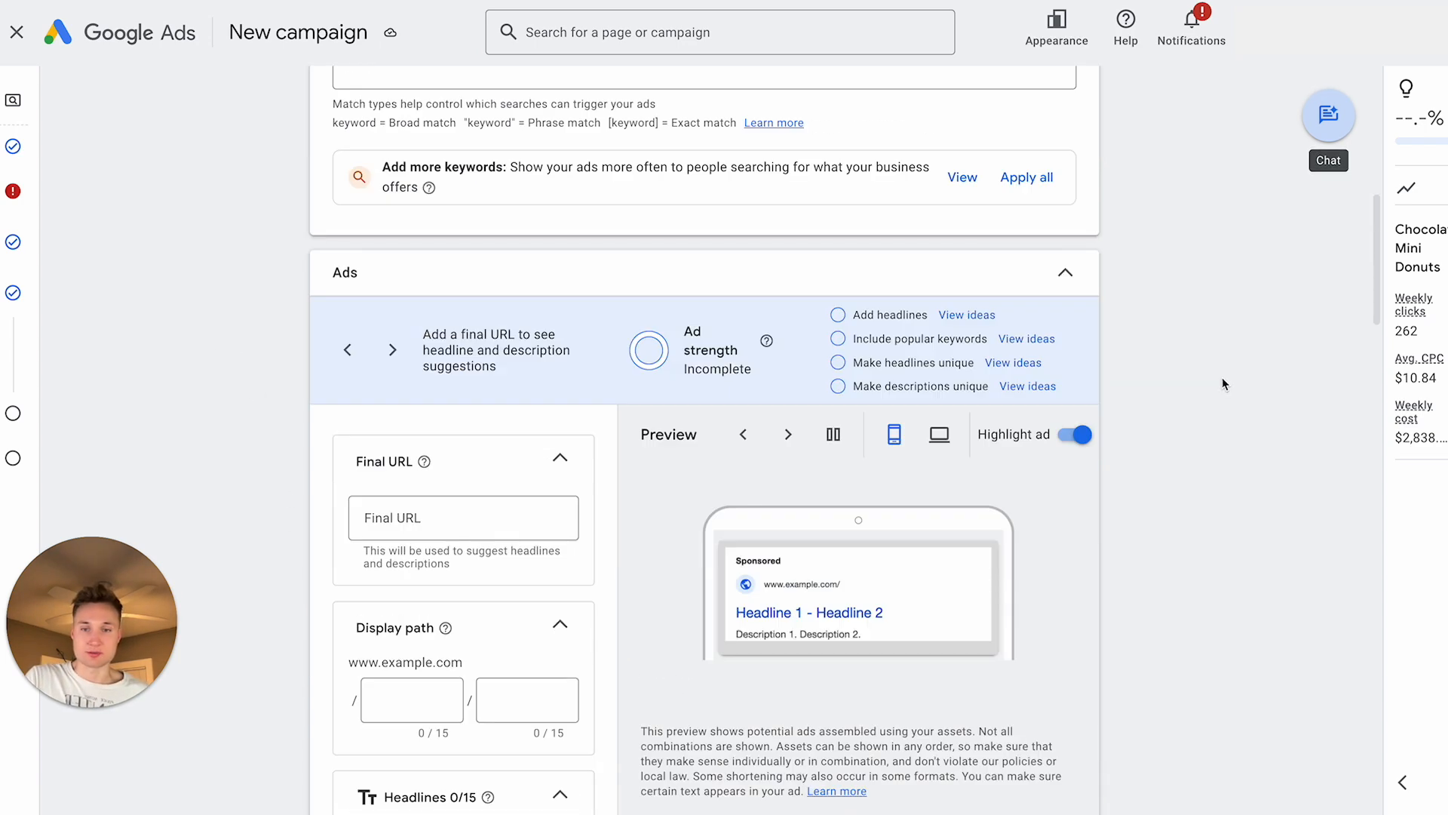
pyautogui.scroll(-2, 1216, 375)
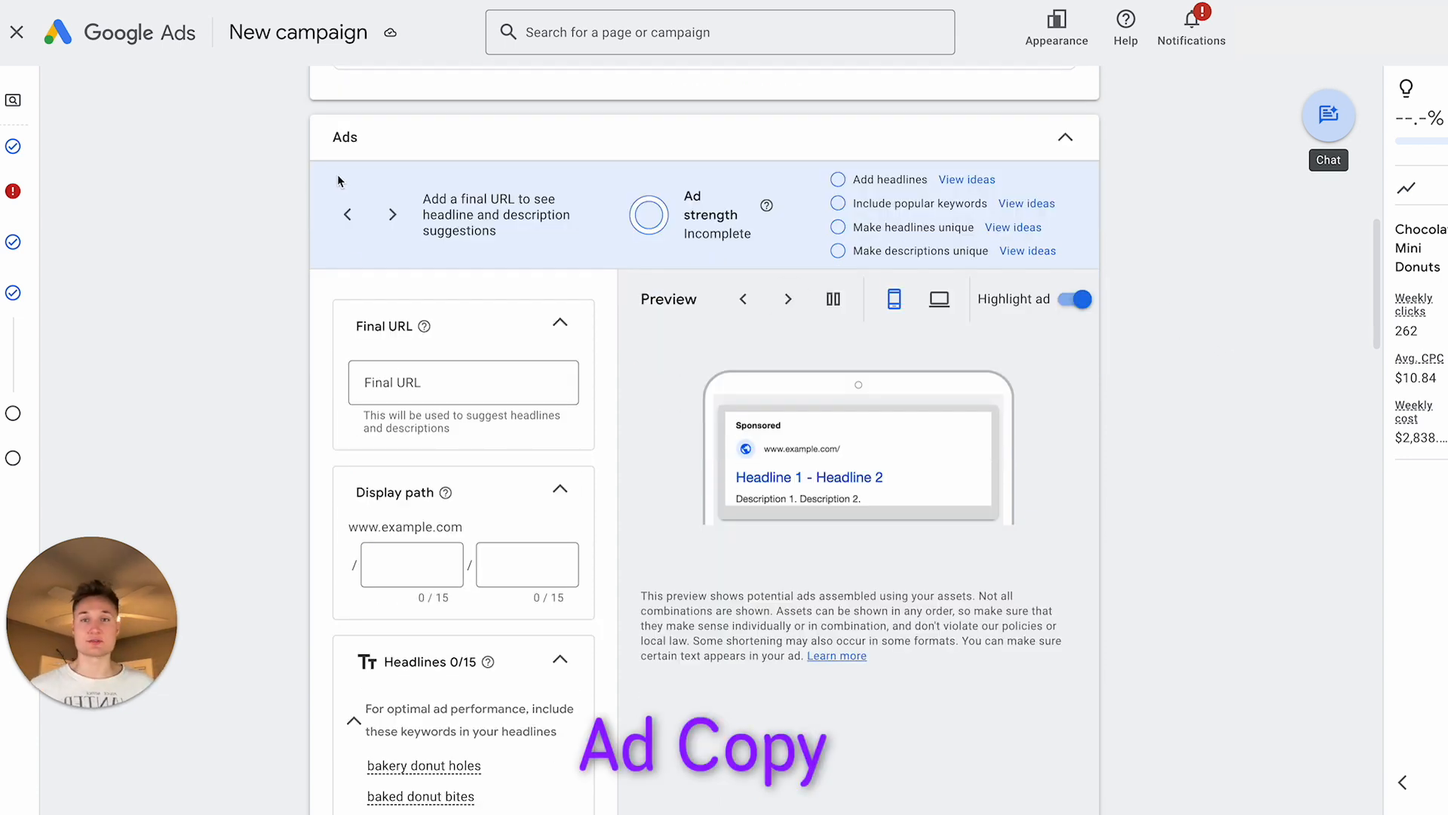
pyautogui.scroll(-2, 355, 223)
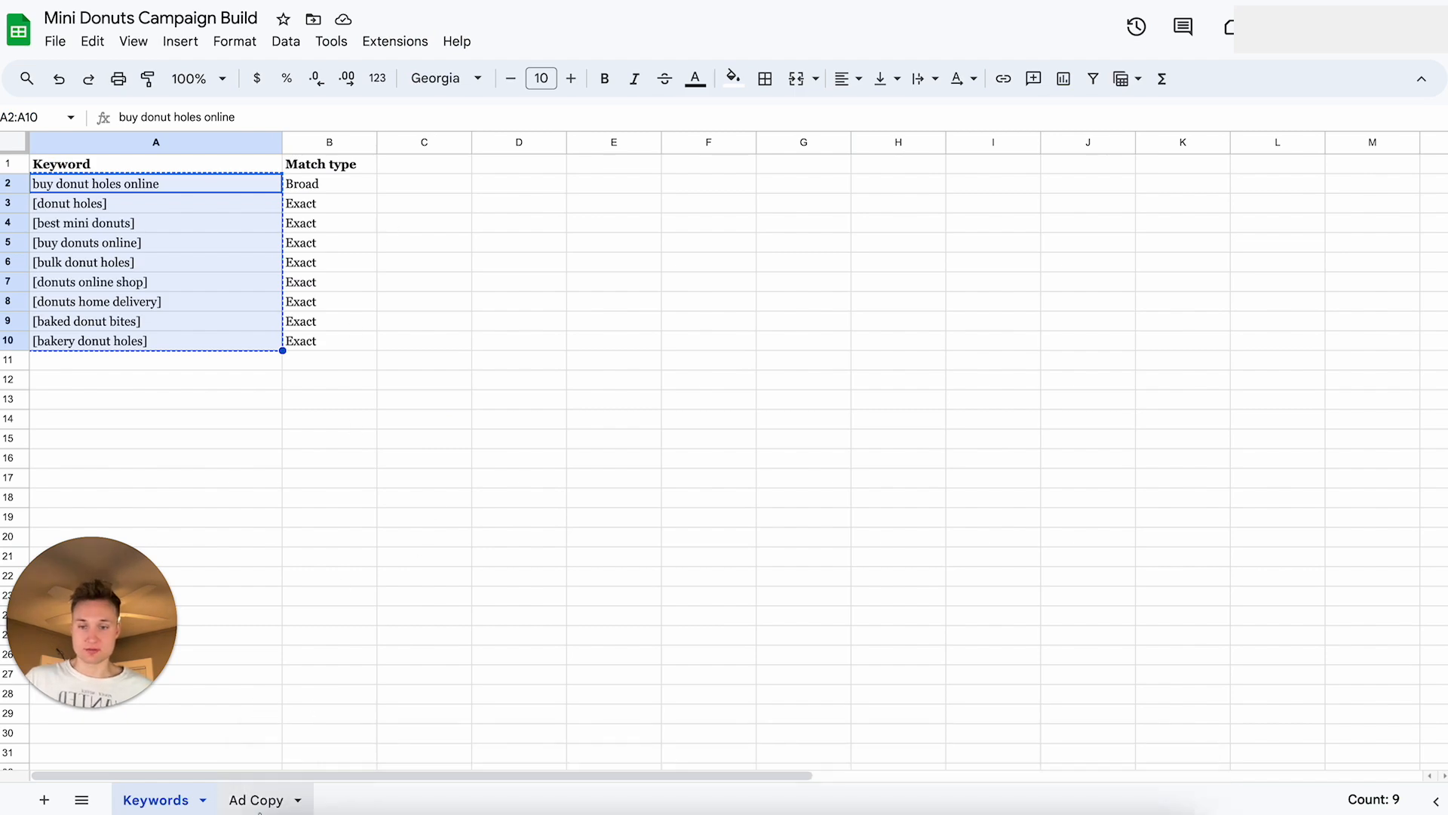
pyautogui.click(257, 800)
pyautogui.moveTo(154, 674); pyautogui.dragTo(1306, 353)
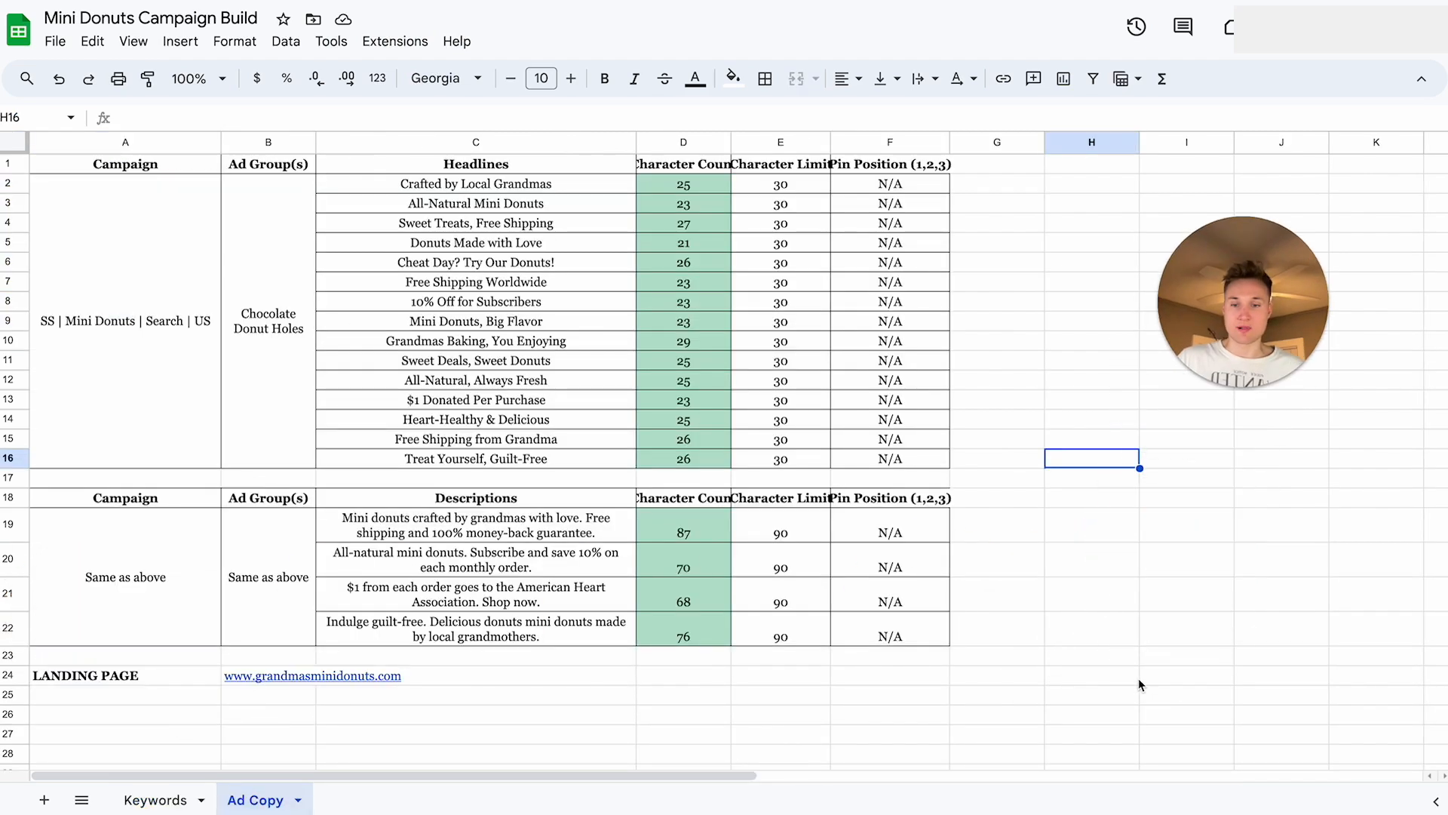
pyautogui.click(198, 669)
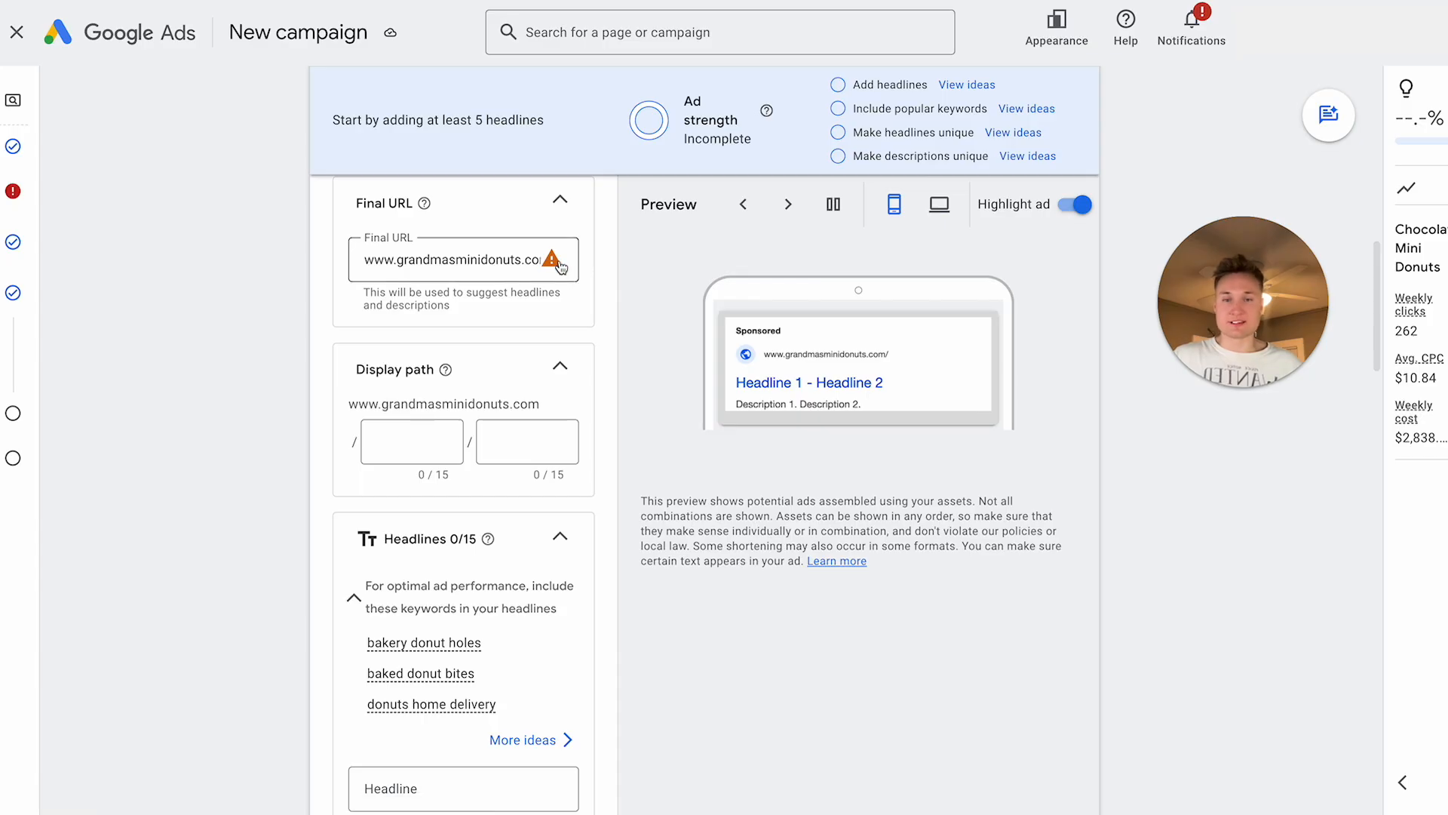
pyautogui.moveTo(560, 265)
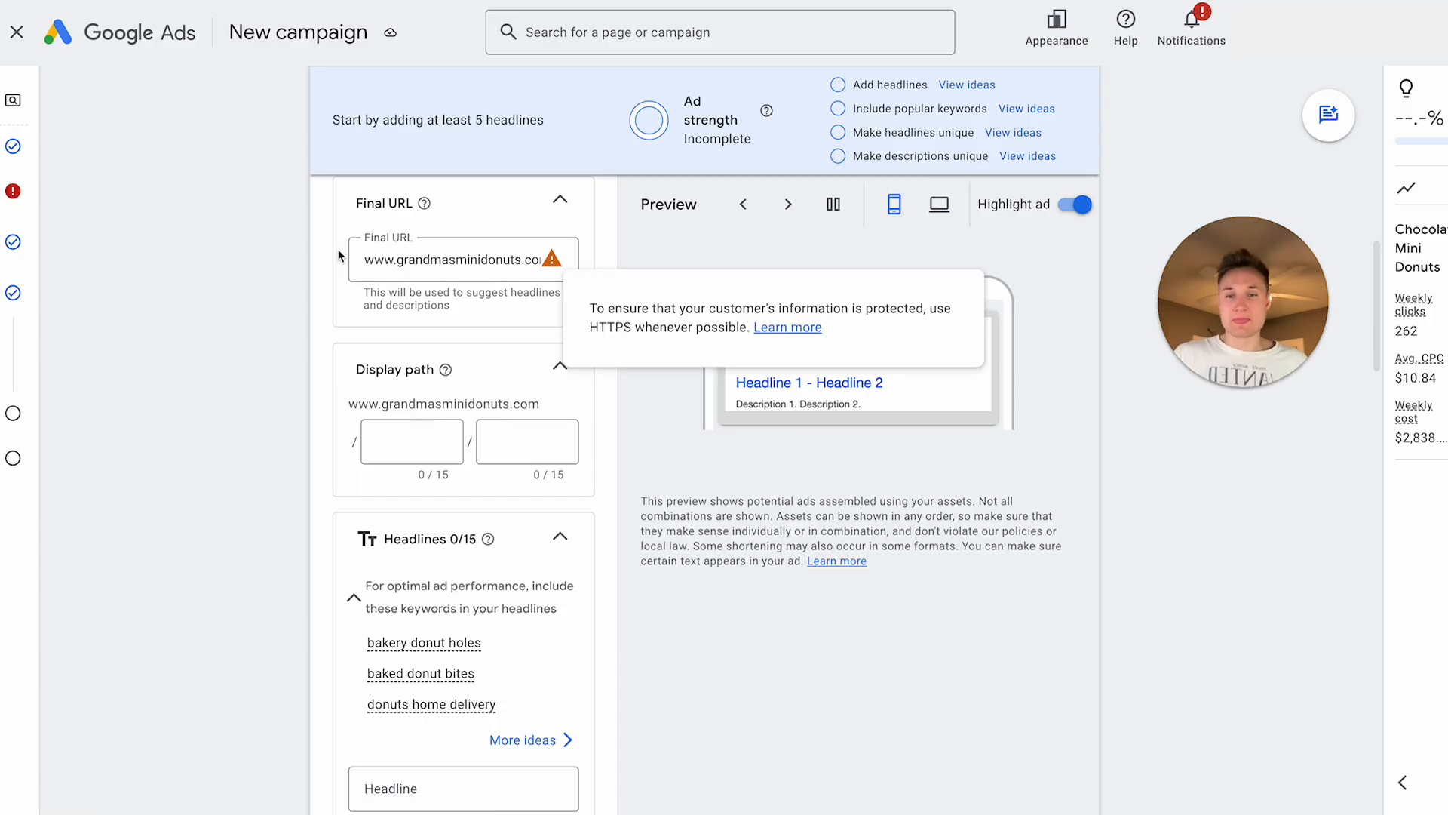
pyautogui.click(375, 257)
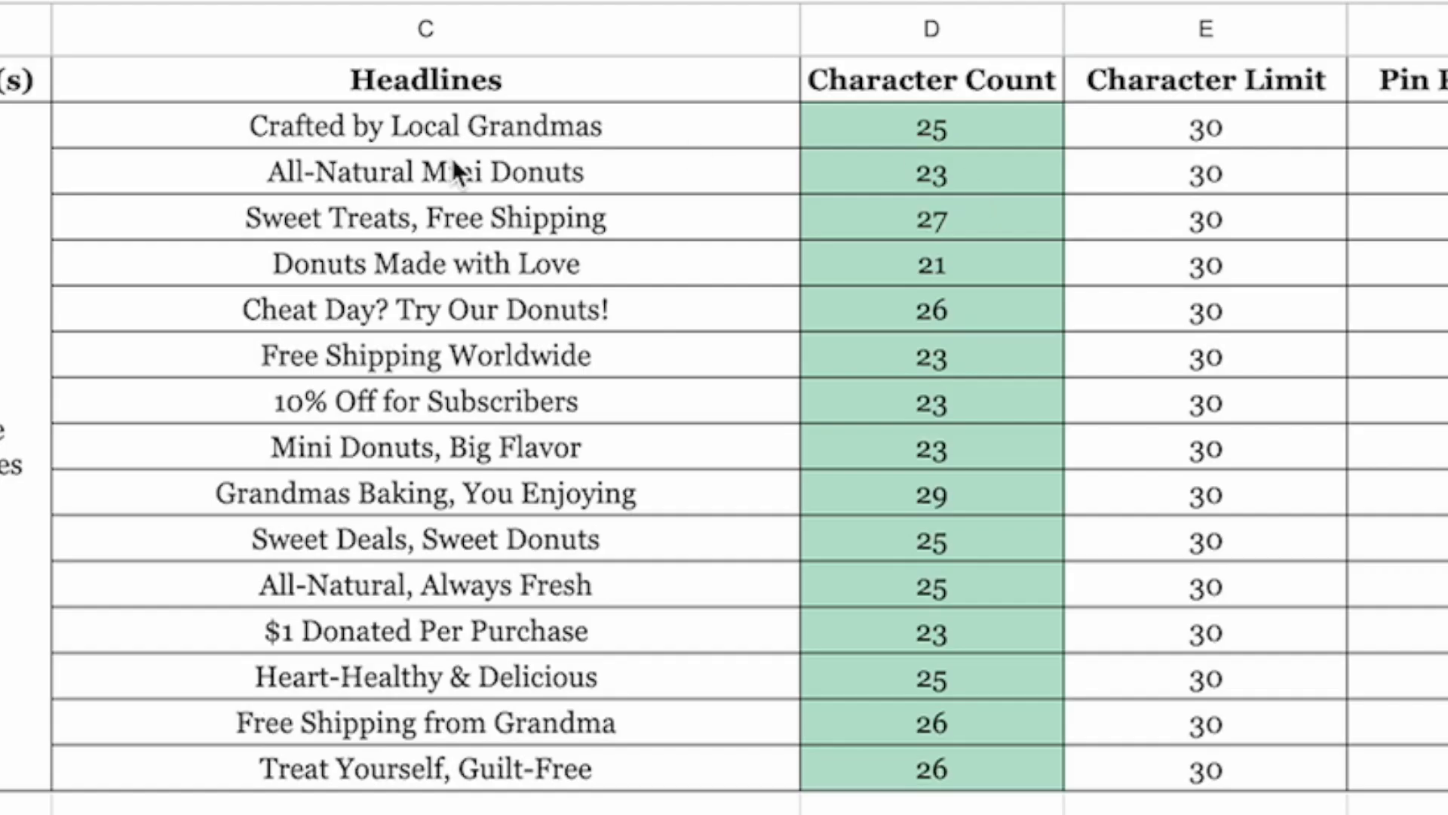
# In the Ad Copy sheet, examine the headlines and descriptions together with their character counts, count formulas and limits.
pyautogui.moveTo(475, 184); pyautogui.dragTo(453, 449)
pyautogui.click(681, 260)
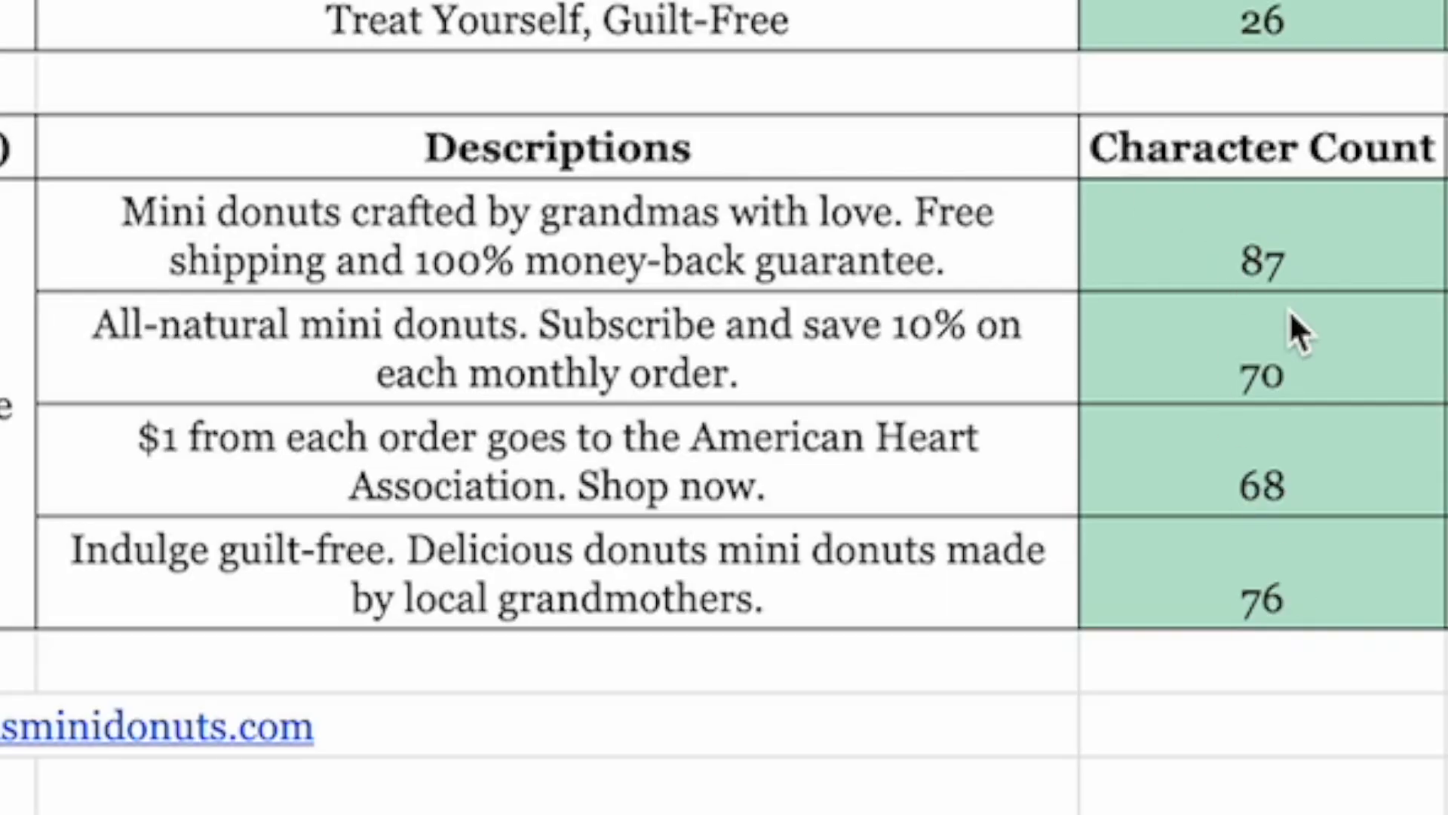
pyautogui.click(617, 281)
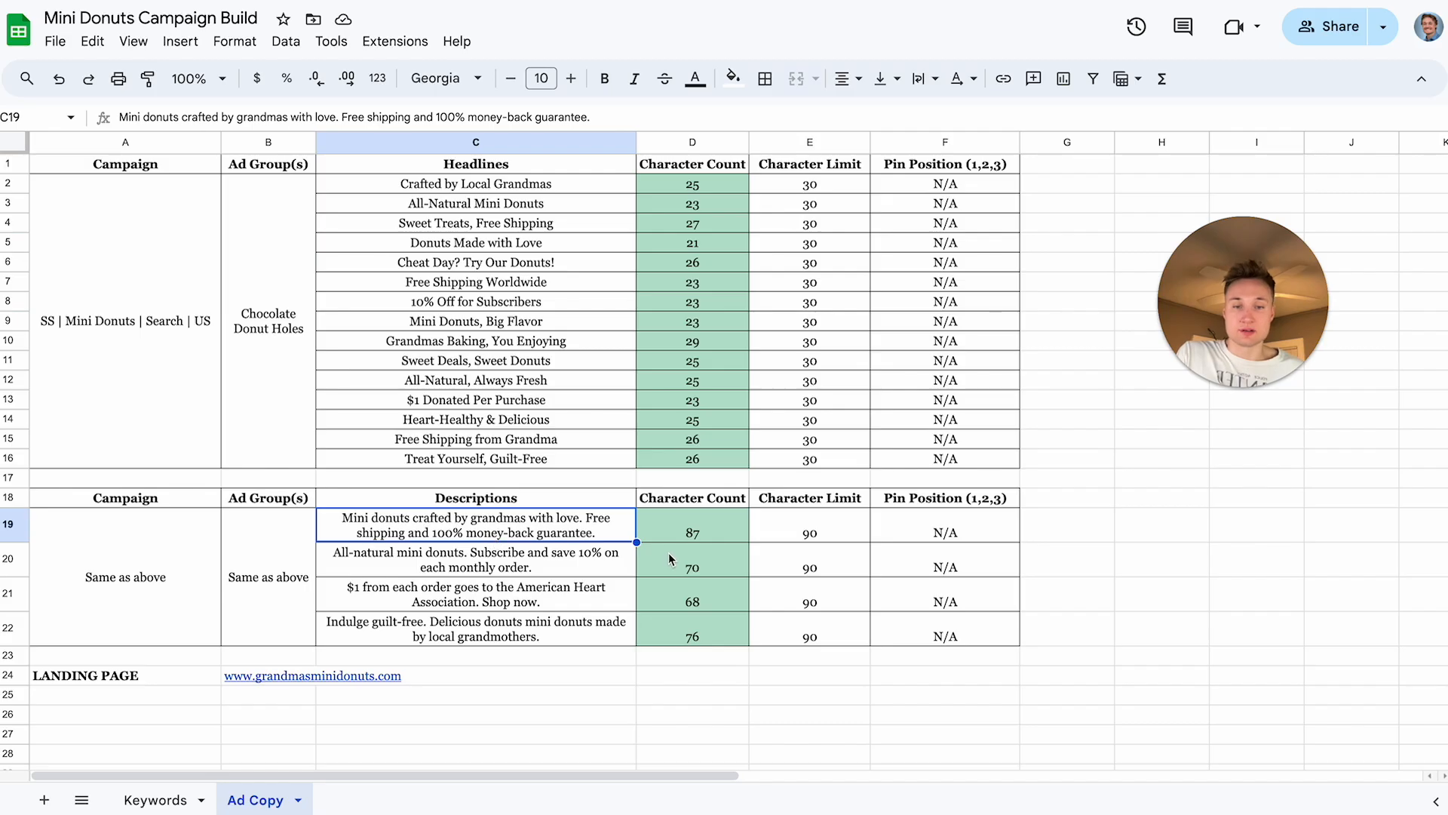
pyautogui.click(679, 537)
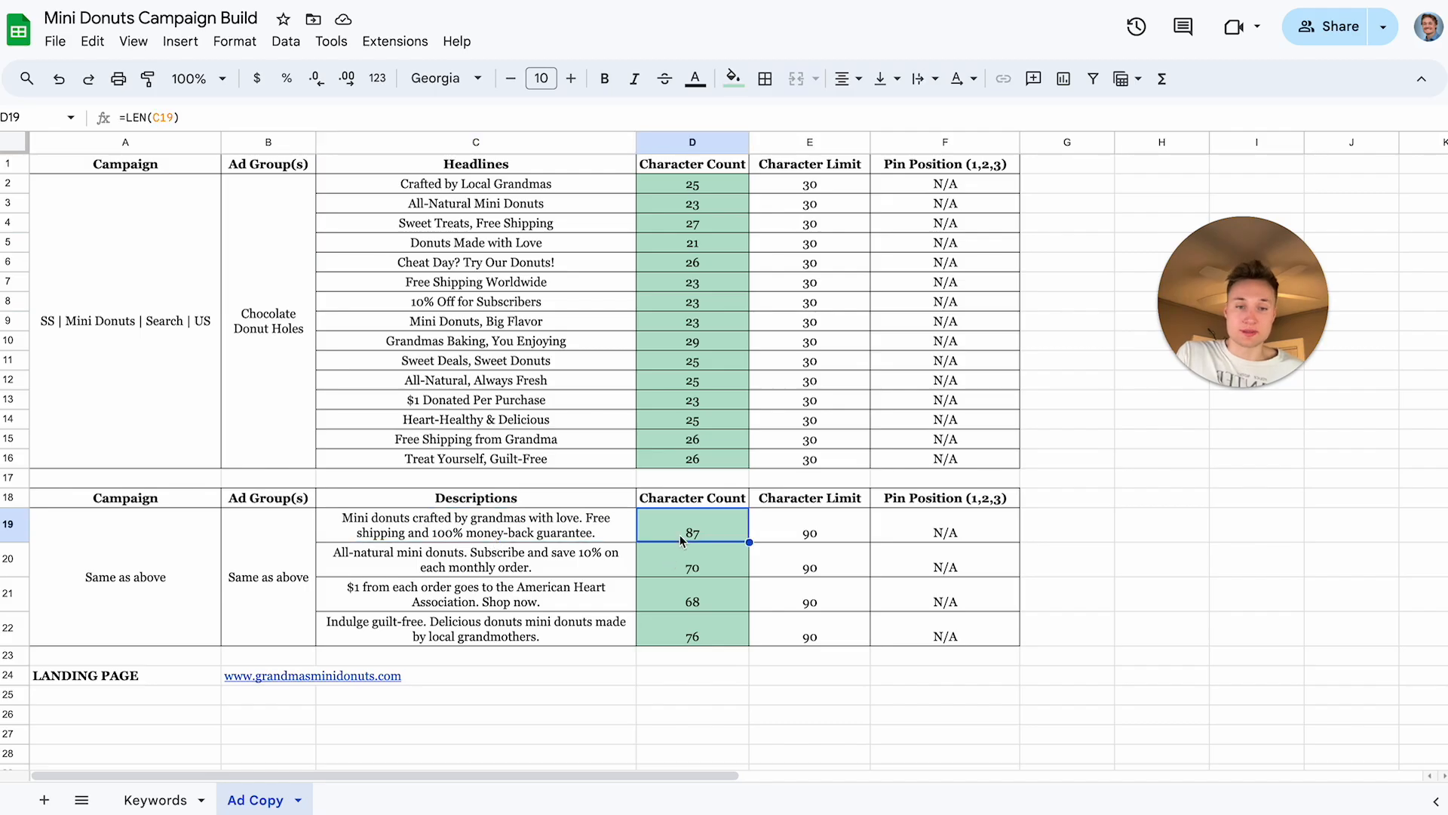
pyautogui.moveTo(701, 186); pyautogui.dragTo(696, 459)
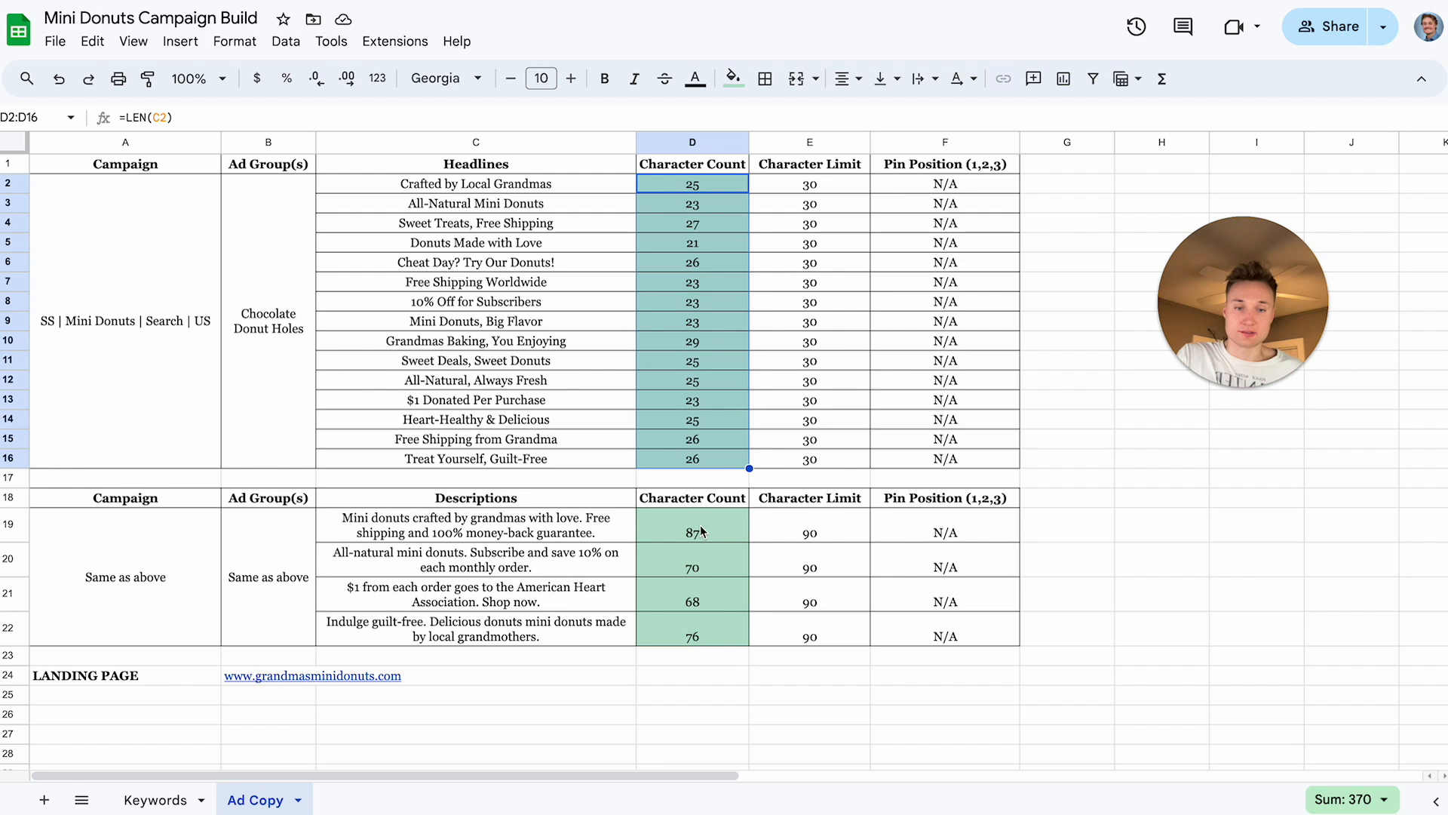
pyautogui.moveTo(699, 530); pyautogui.dragTo(695, 632)
pyautogui.click(693, 340)
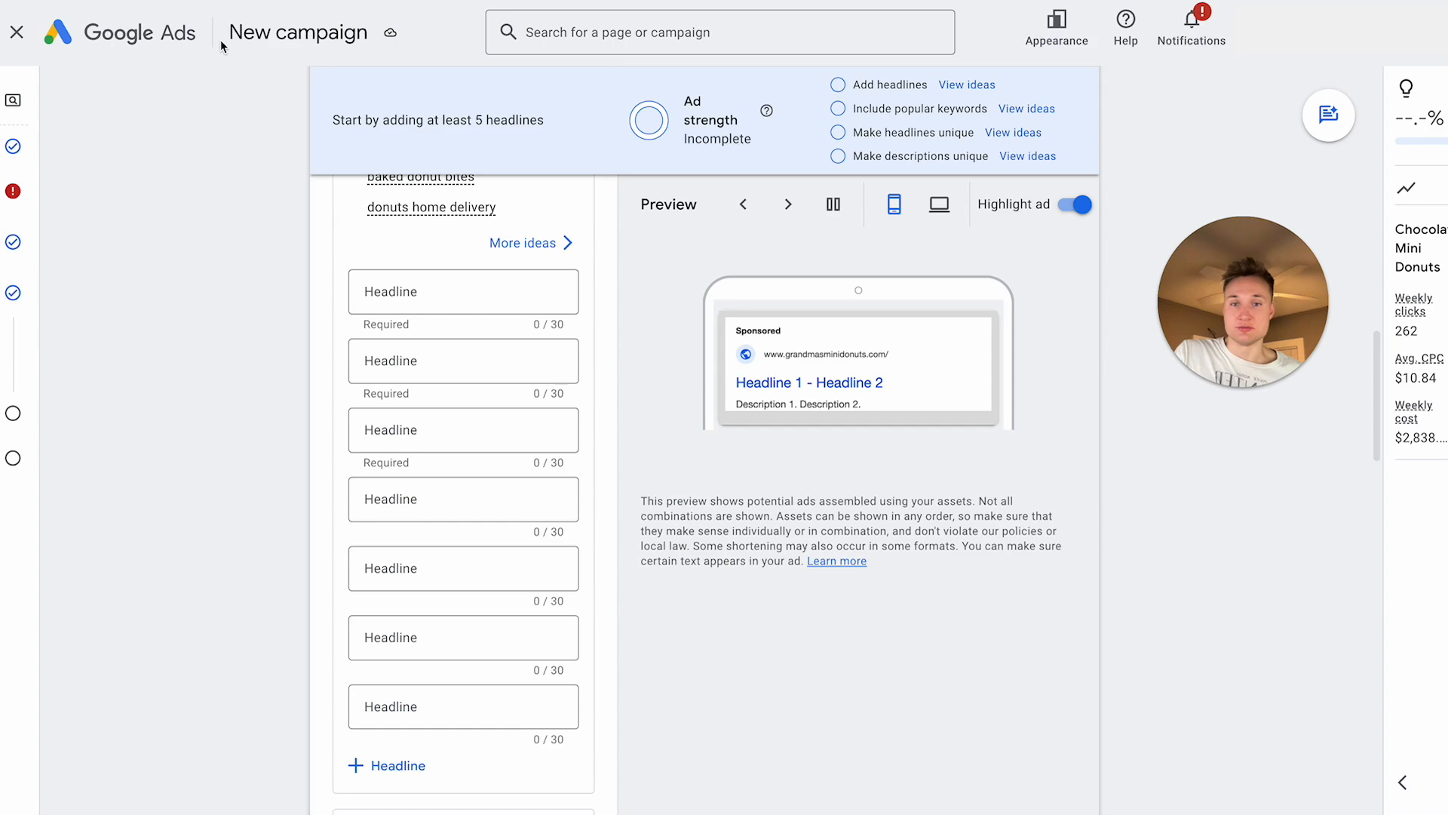
# Fill in the search ad with the 15 headlines and four descriptions from the Ad Copy sheet.
pyautogui.scroll(-5, 438, 679)
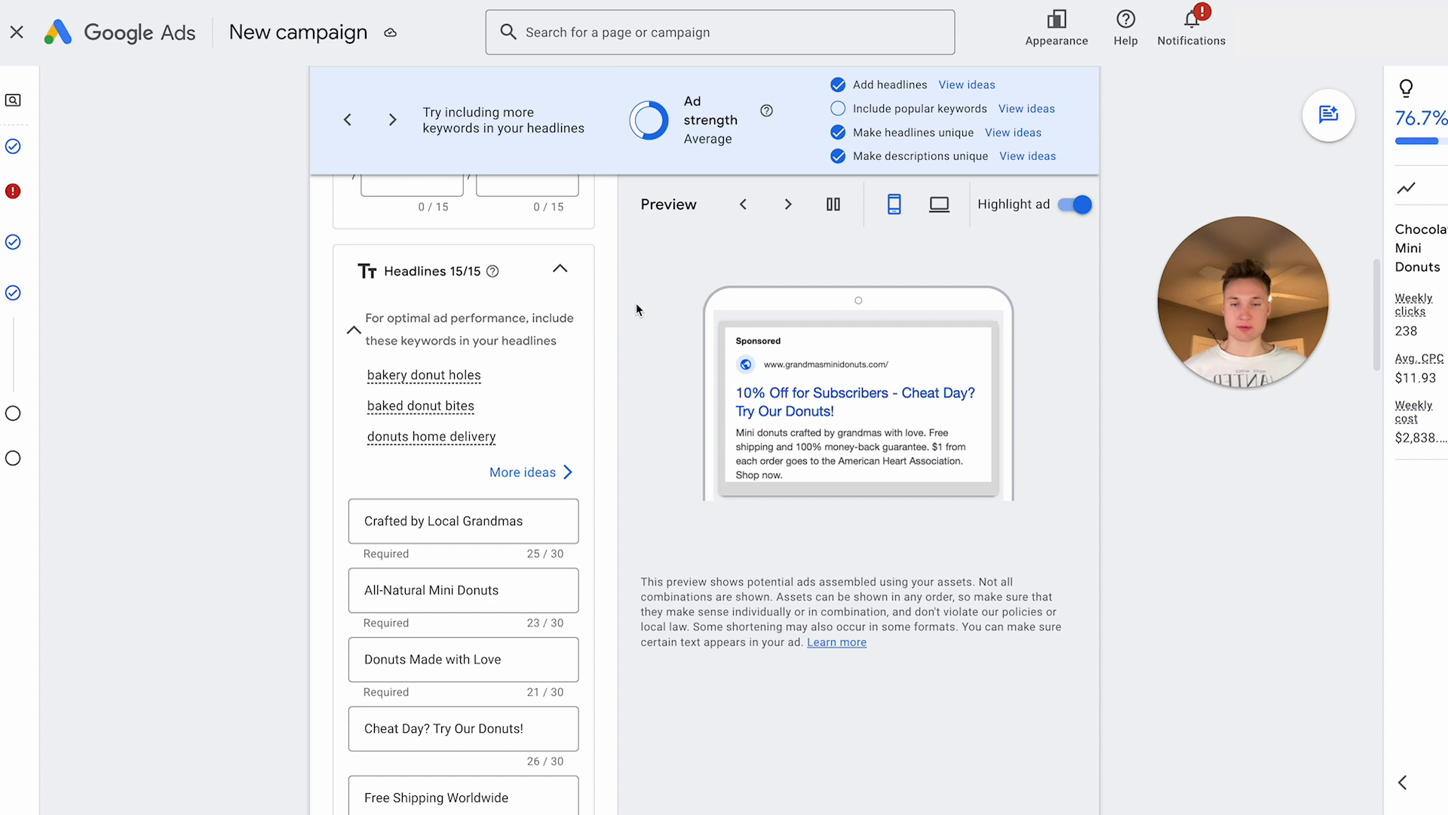
pyautogui.scroll(-1, 625, 309)
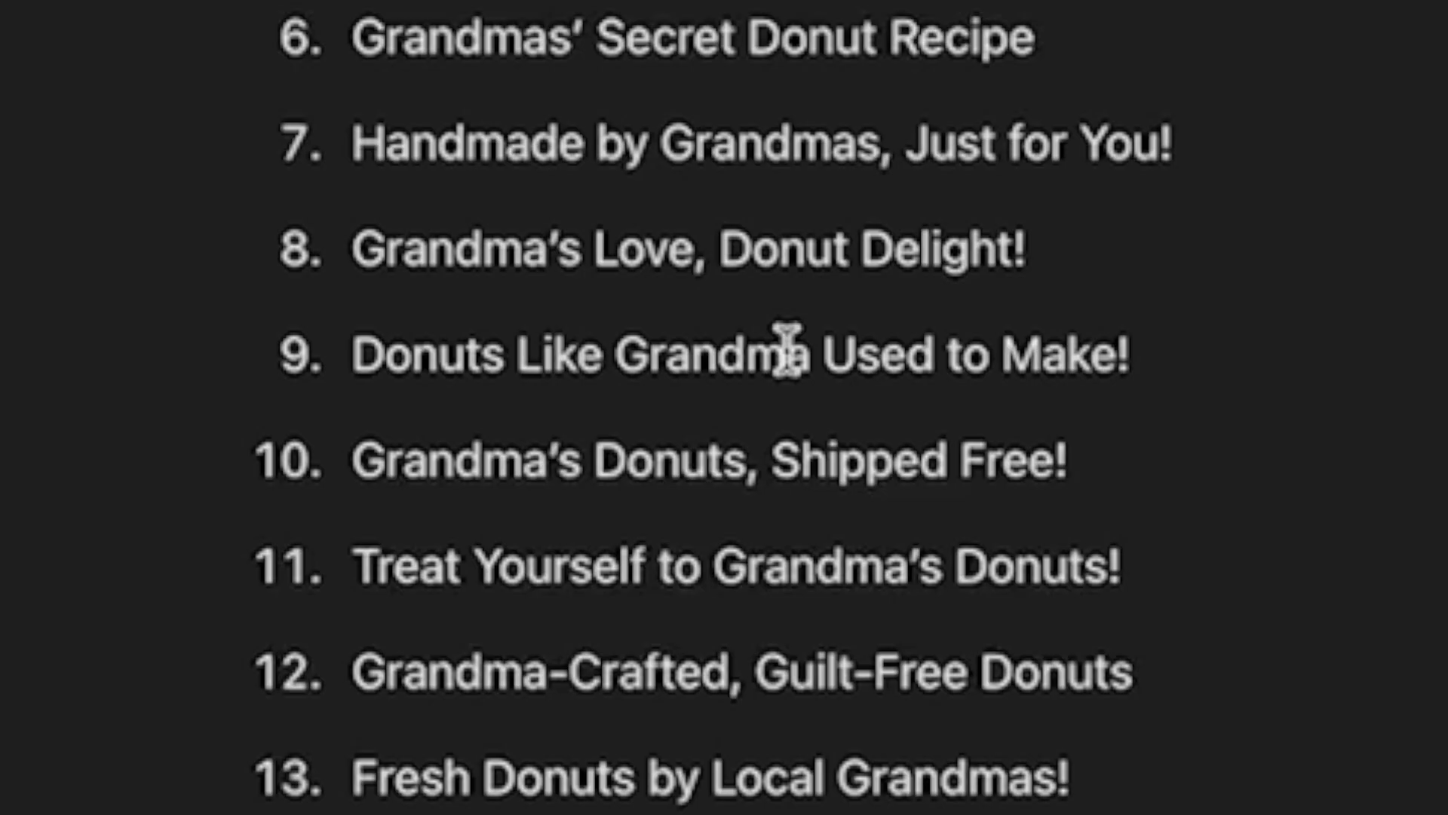
# Switch to the Ad Copy for Mini Donuts conversation in ChatGPT and ask it to create more headlines.
pyautogui.tripleClick(708, 321)
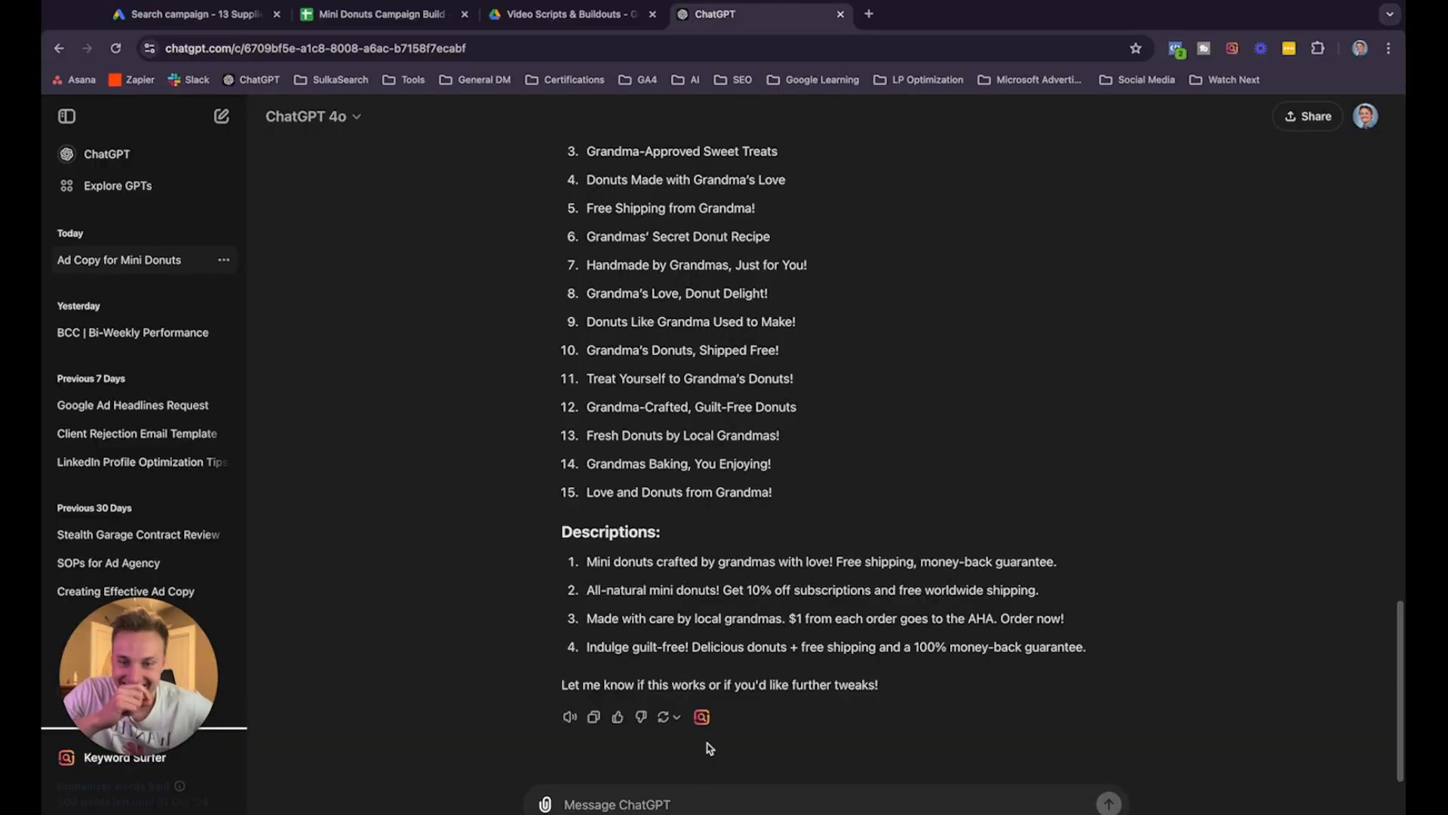
pyautogui.write('create more headlines pleas')
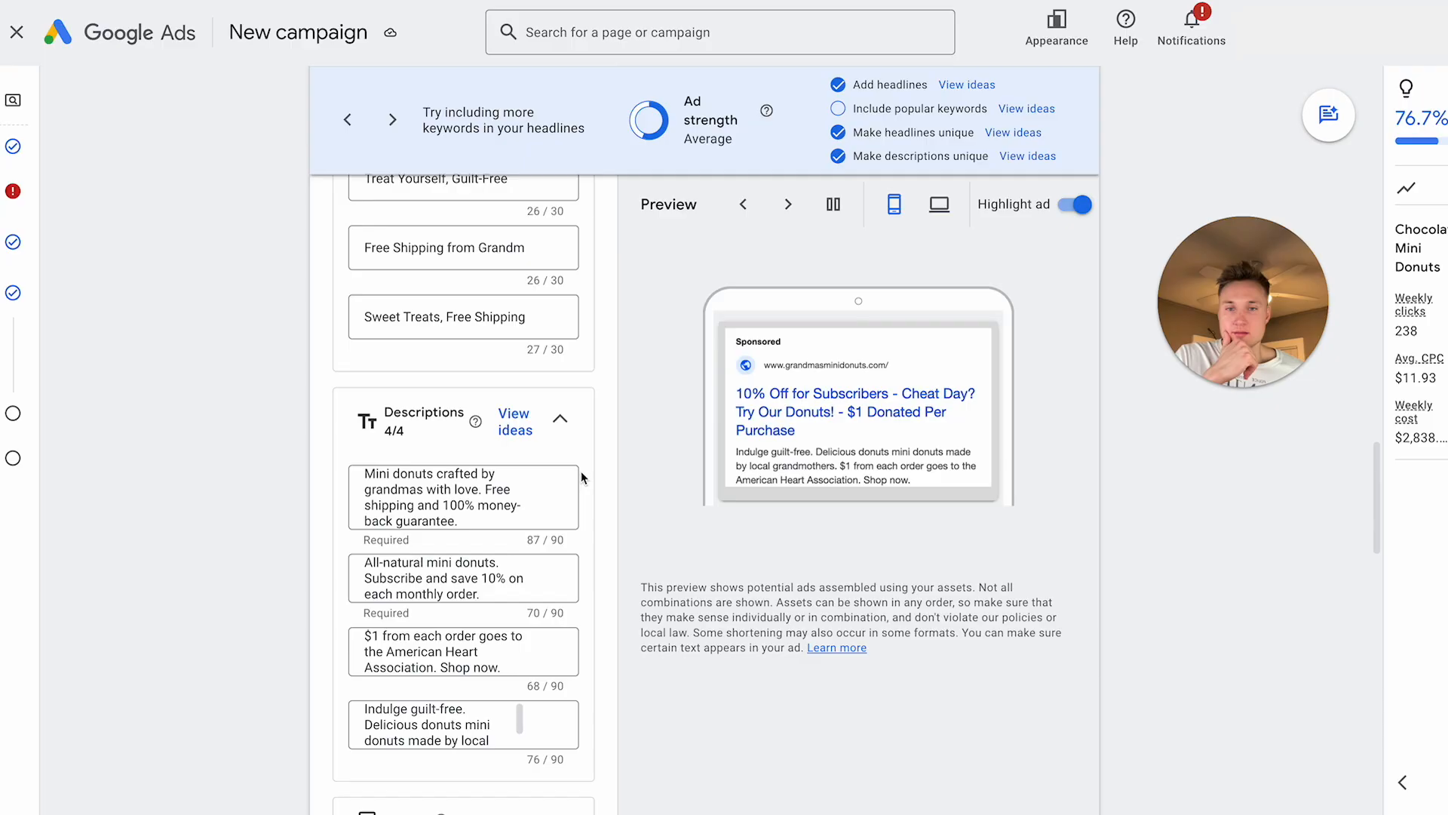
pyautogui.scroll(8, 581, 470)
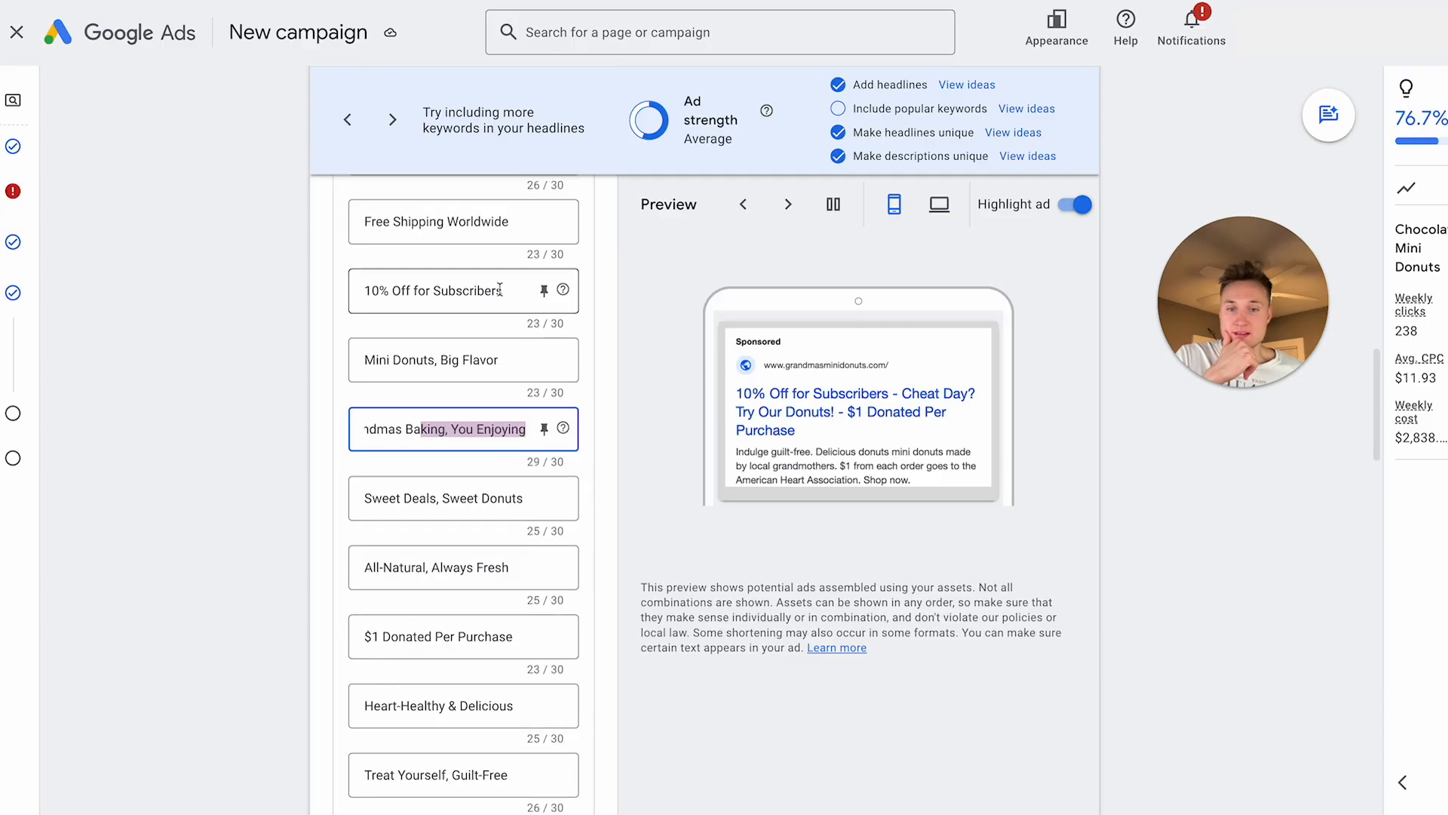
pyautogui.scroll(-5, 473, 464)
pyautogui.scroll(-7, 474, 468)
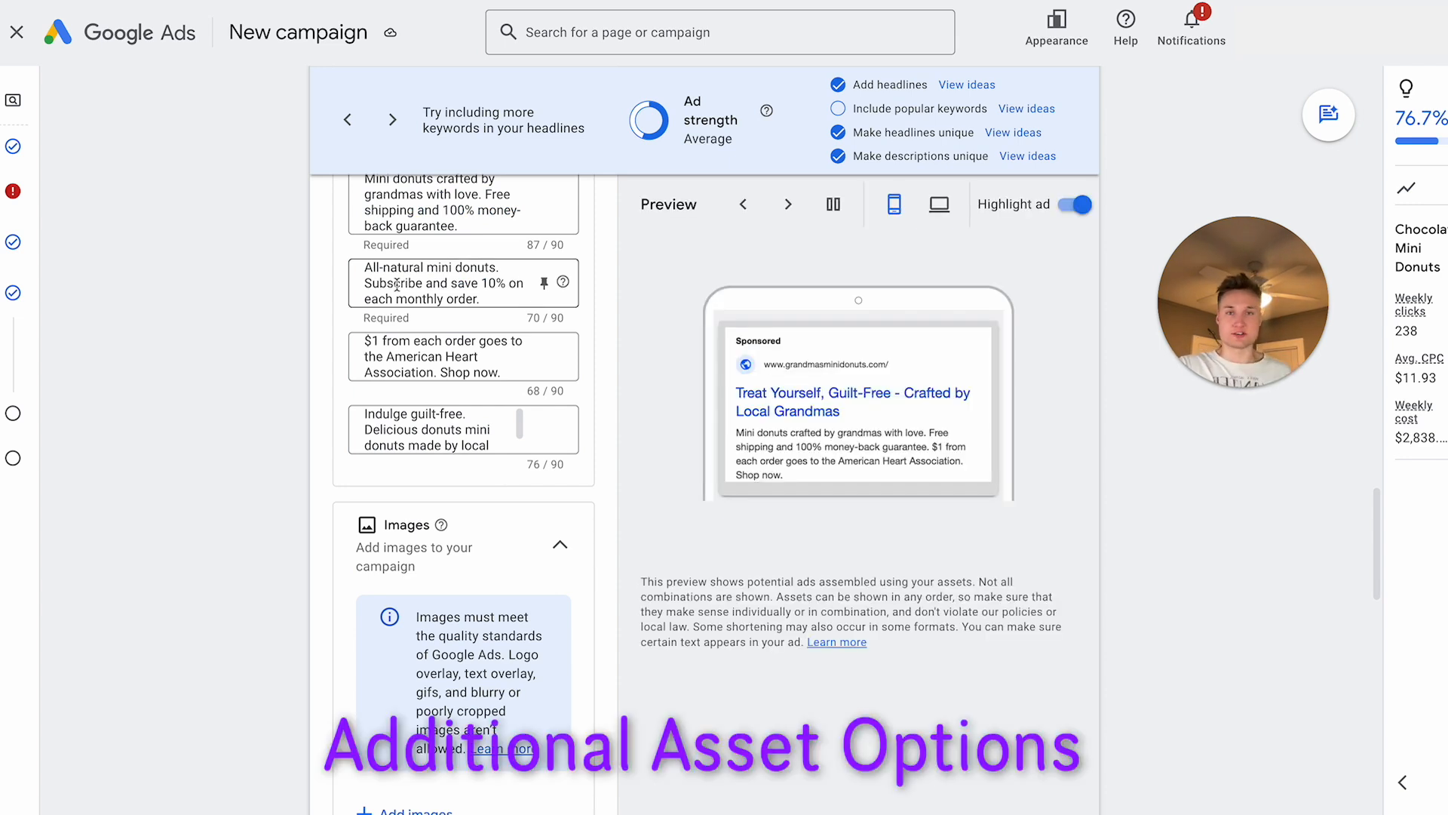
pyautogui.scroll(-3, 423, 430)
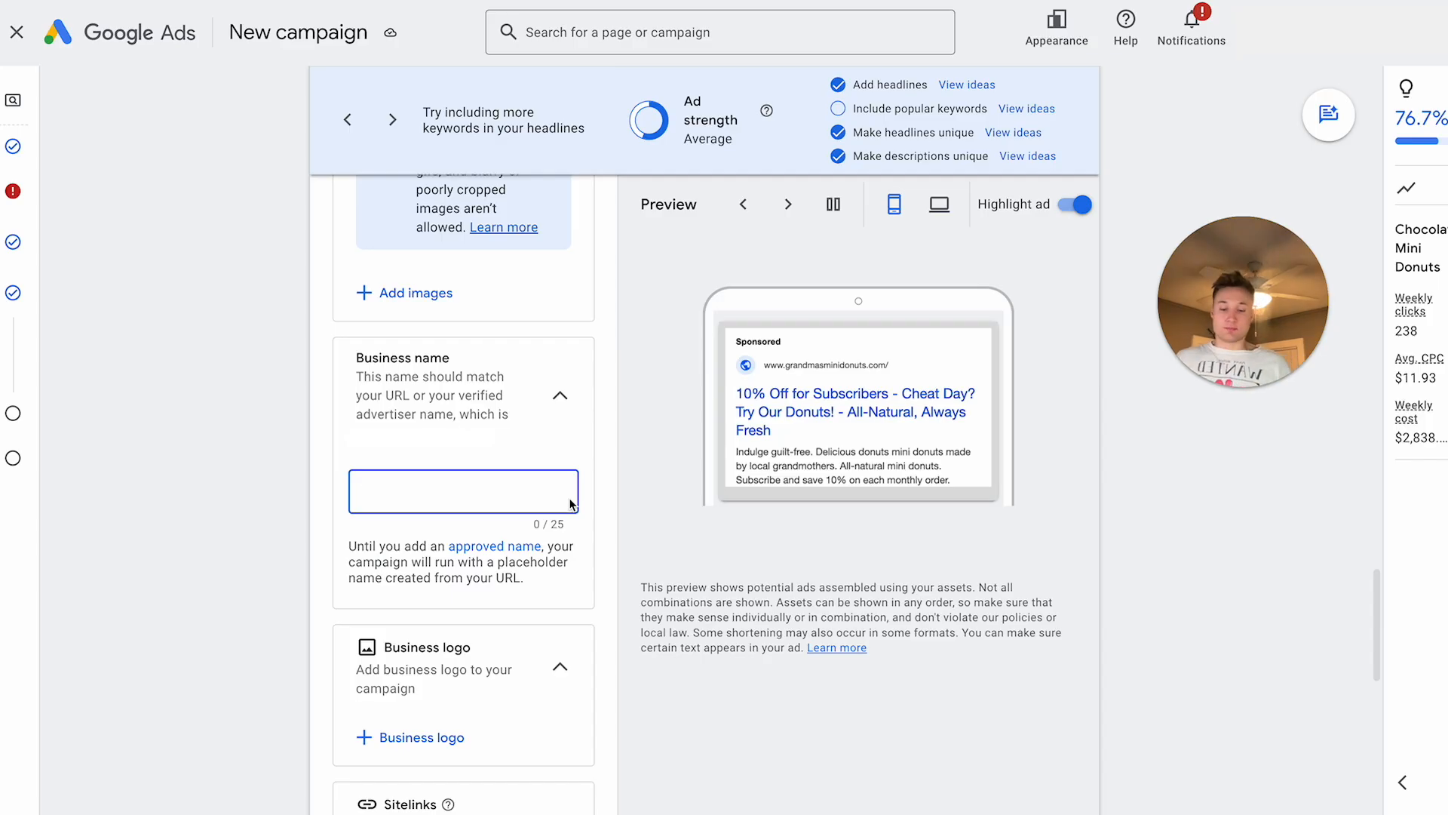
pyautogui.write('Grandmas')
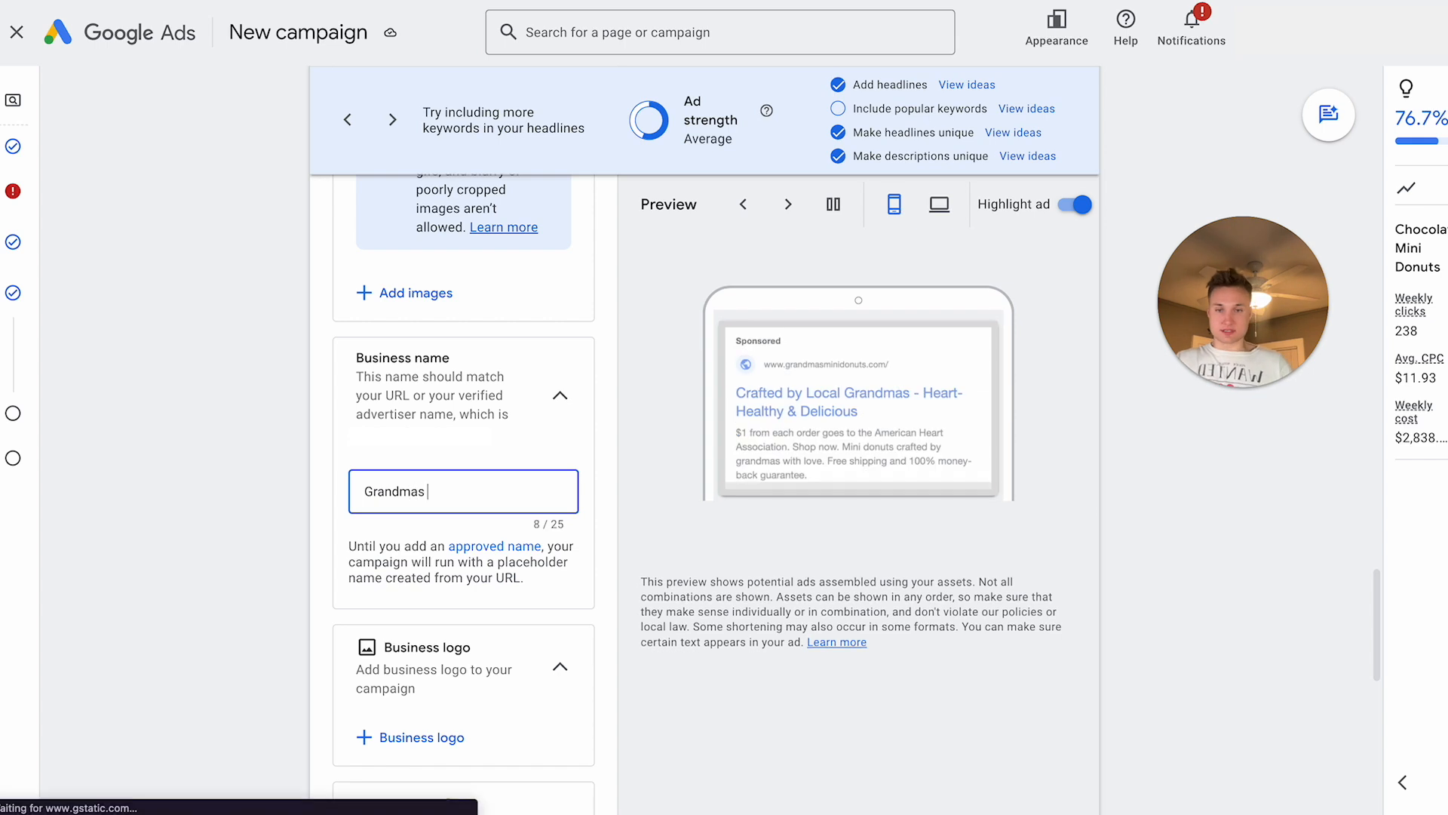
pyautogui.press('BackSpace')
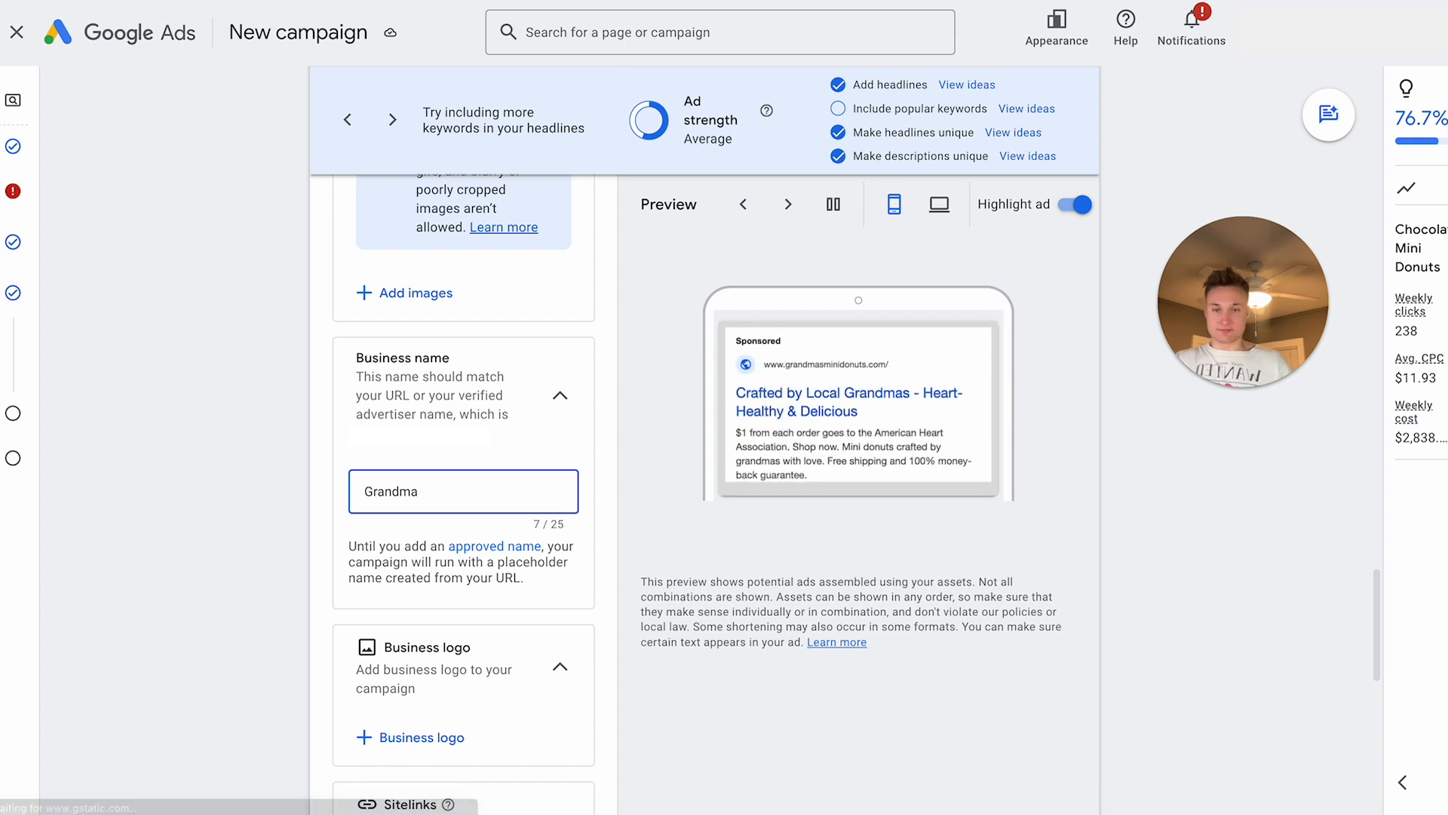
pyautogui.write("'s Mini Donuts")
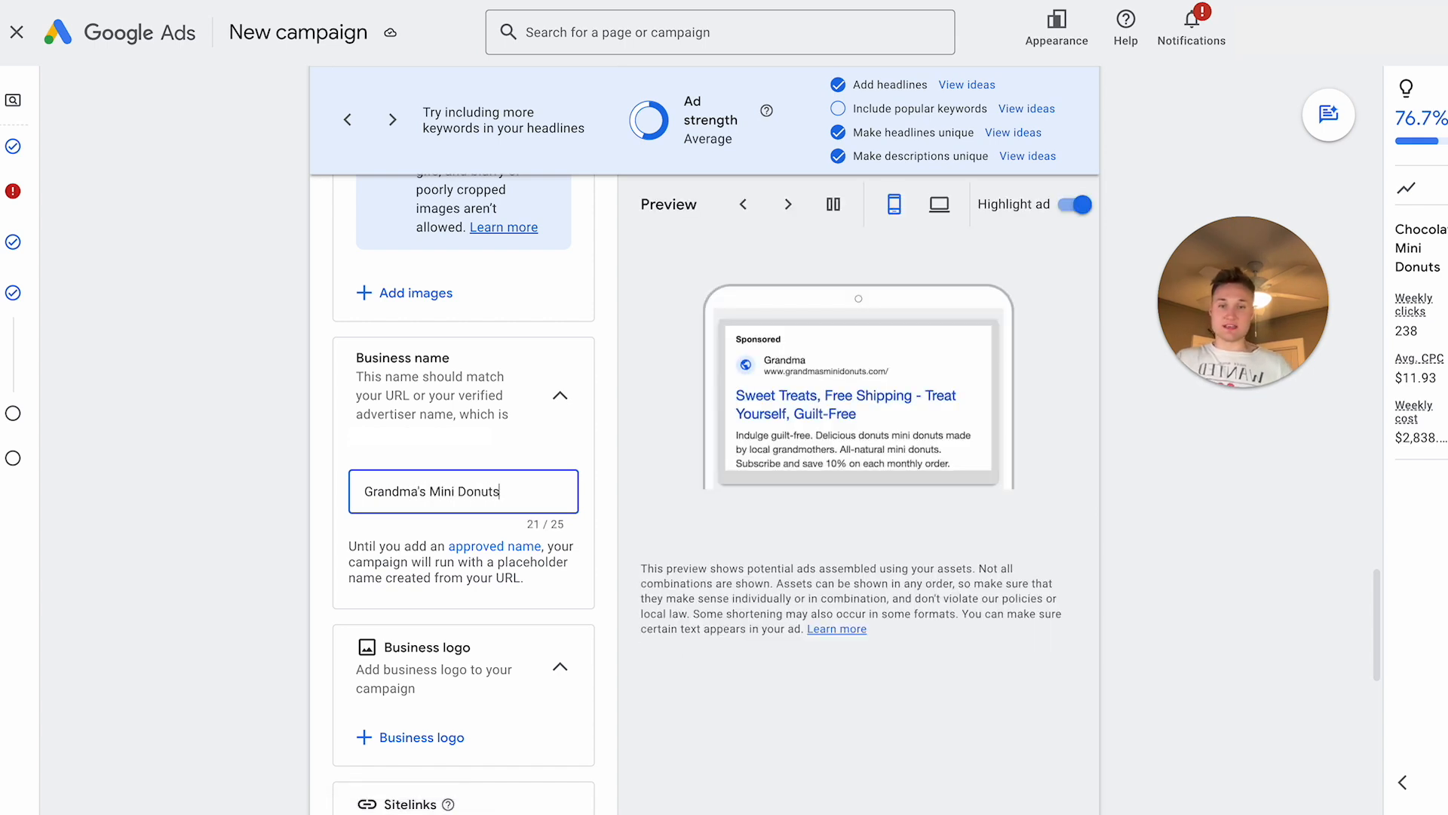
# Look over the business logo, sitelink and callout assets of the ad and expand the additional asset types.
pyautogui.scroll(-2, 522, 487)
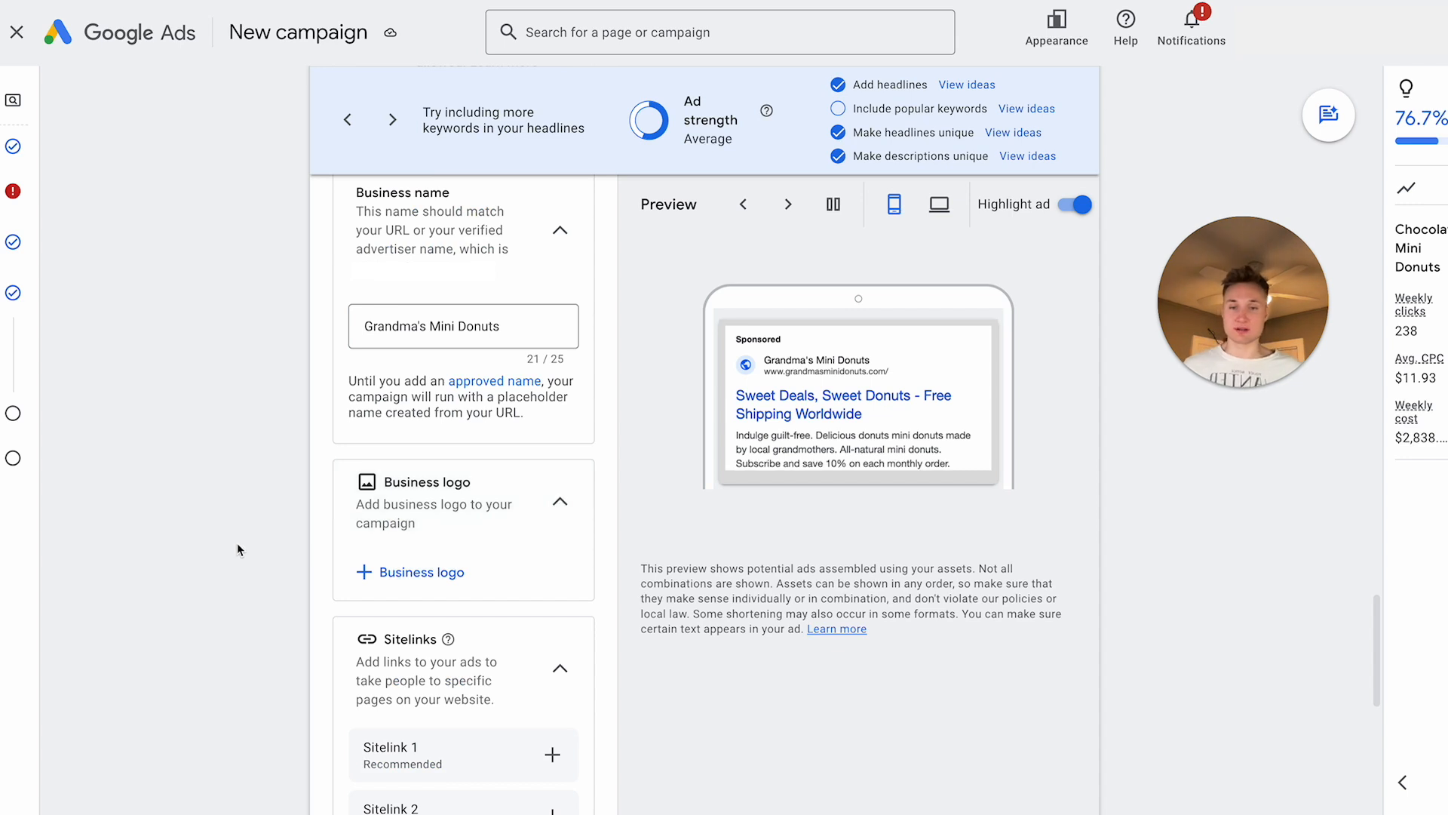
pyautogui.scroll(-5, 512, 481)
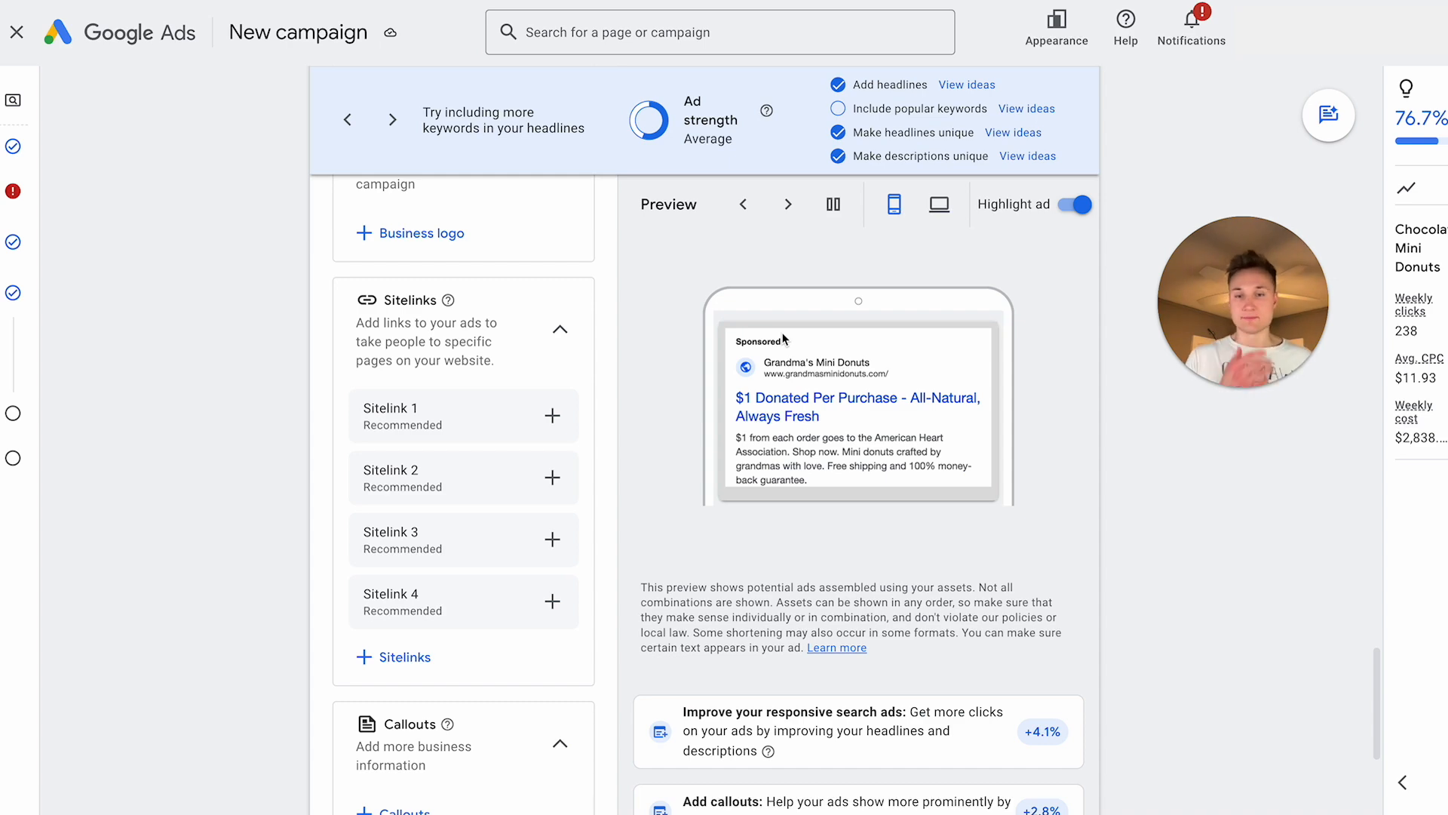
pyautogui.scroll(-4, 411, 553)
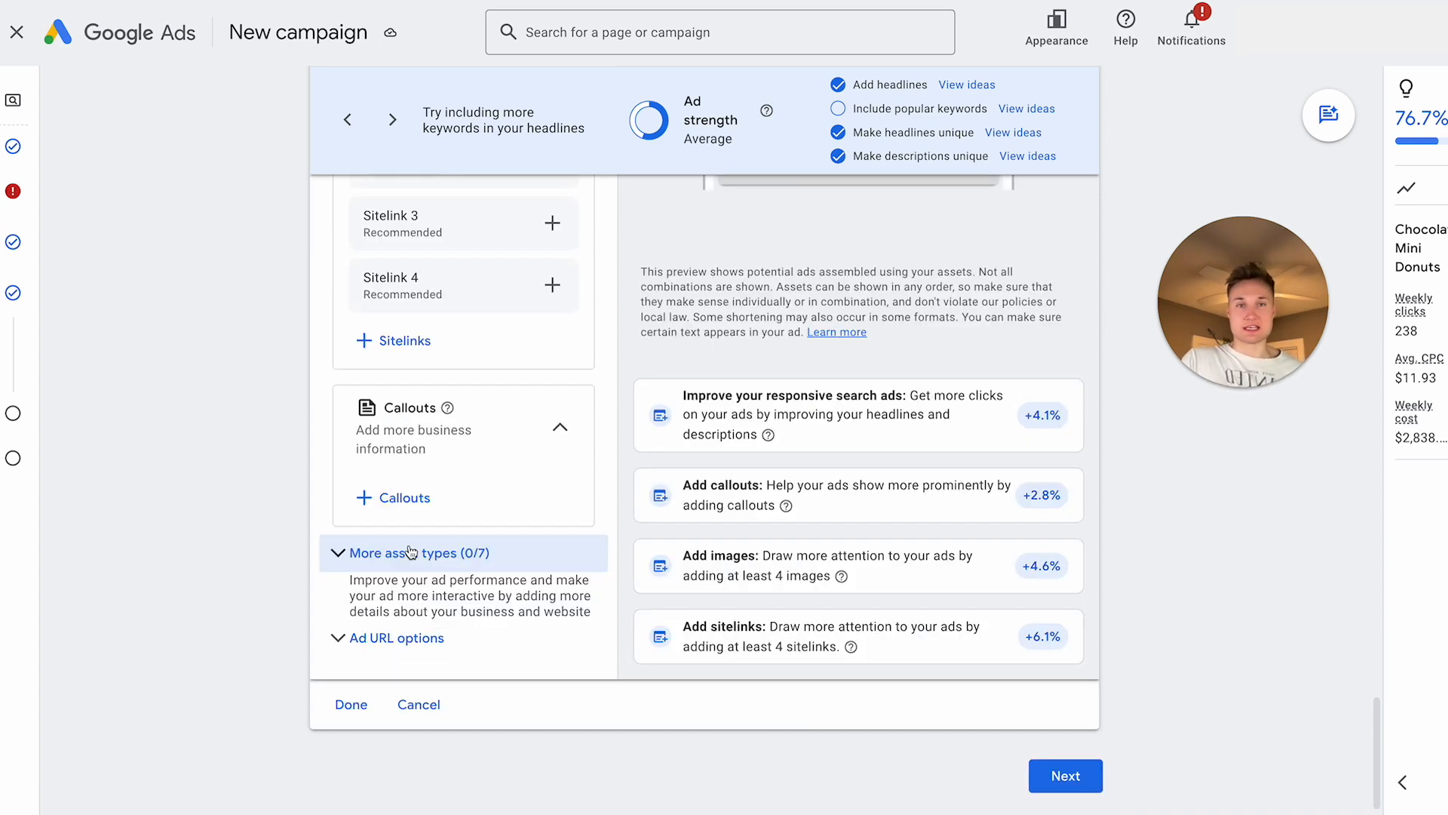
pyautogui.click(411, 553)
pyautogui.scroll(-2, 468, 528)
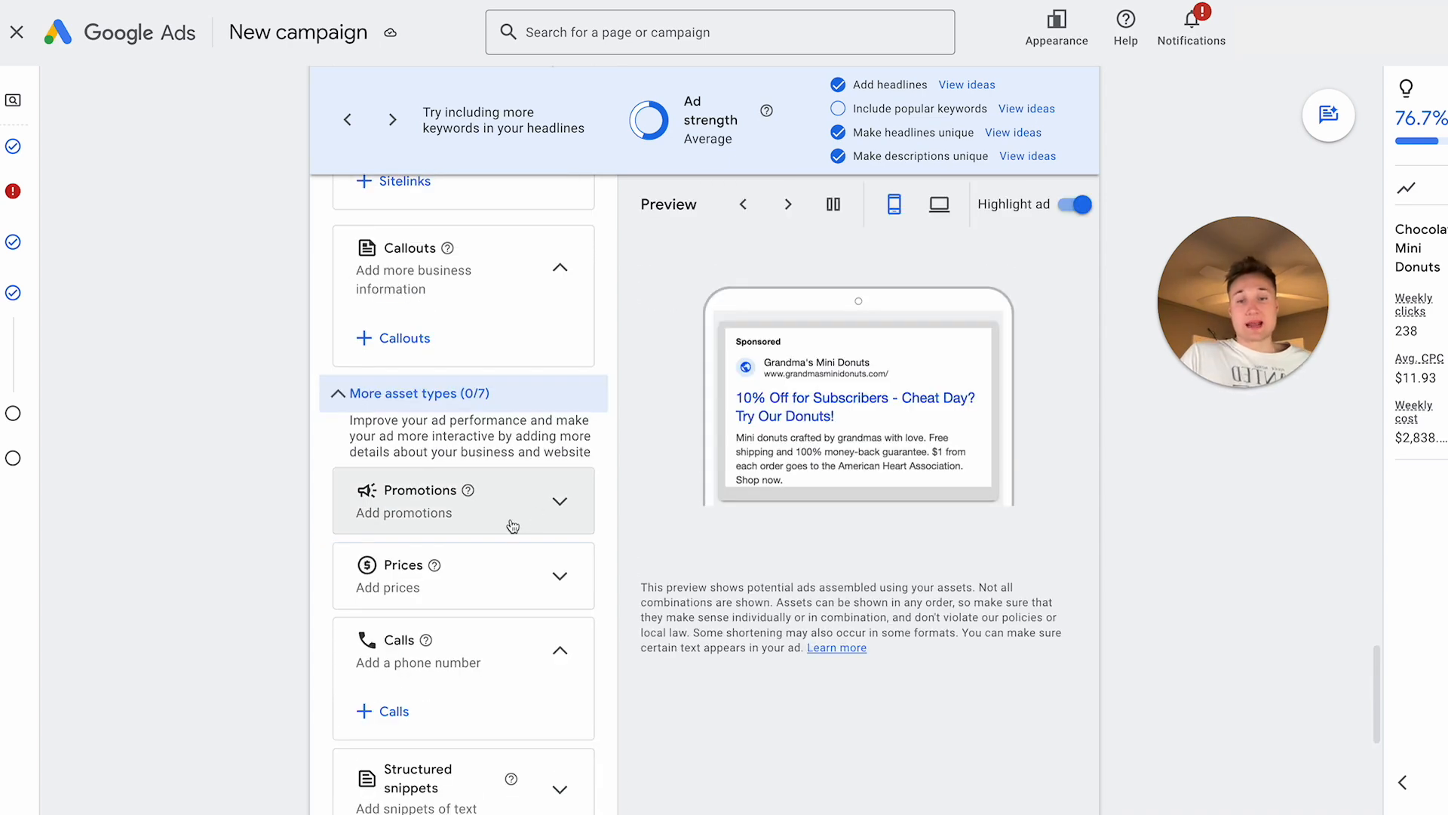
# Open a new campaign-level promotion, examine its type, item, URL and date fields, and close it without adding one.
pyautogui.click(538, 500)
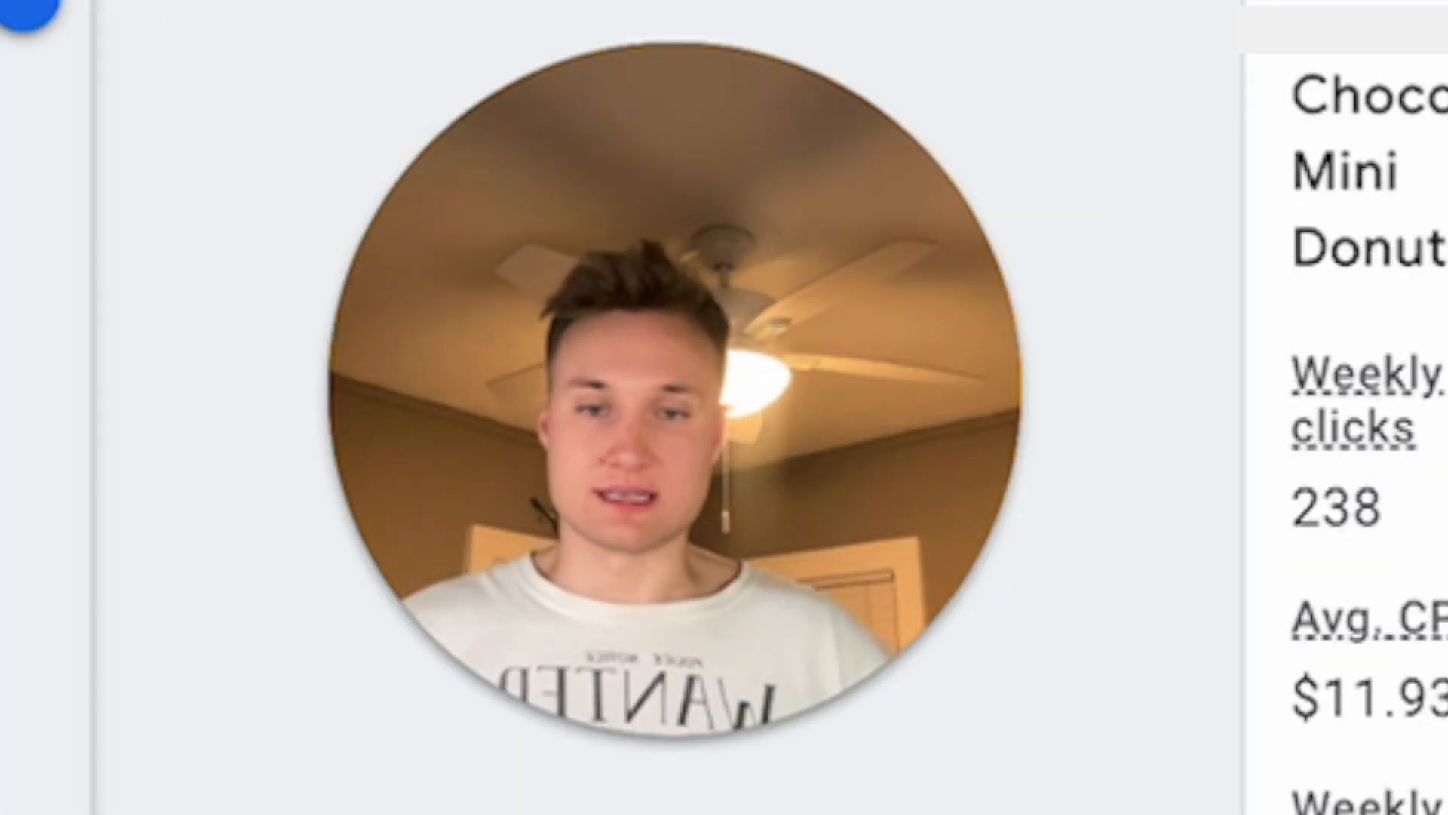
pyautogui.click(415, 561)
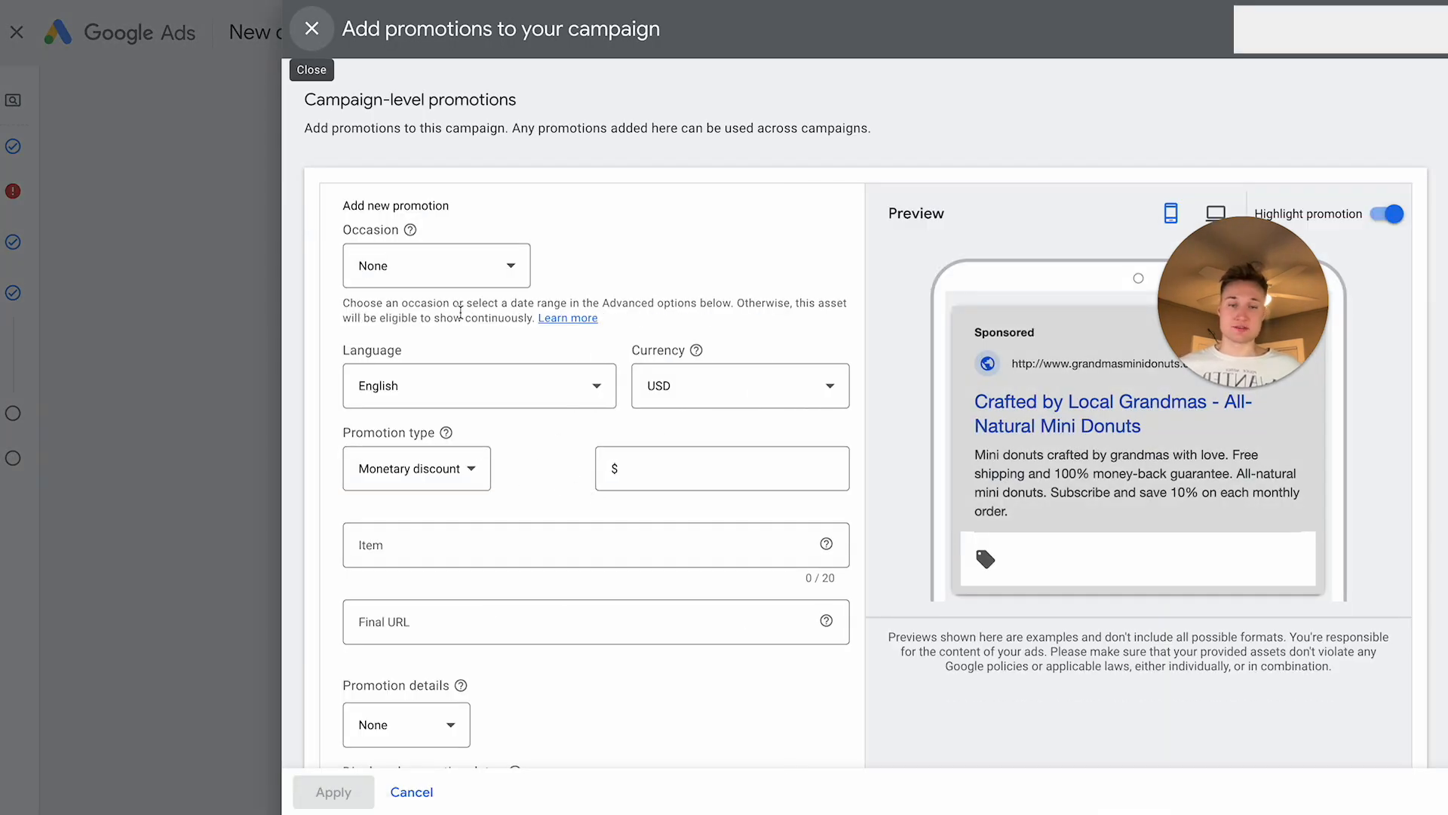
pyautogui.scroll(-1, 466, 597)
pyautogui.scroll(-4, 467, 597)
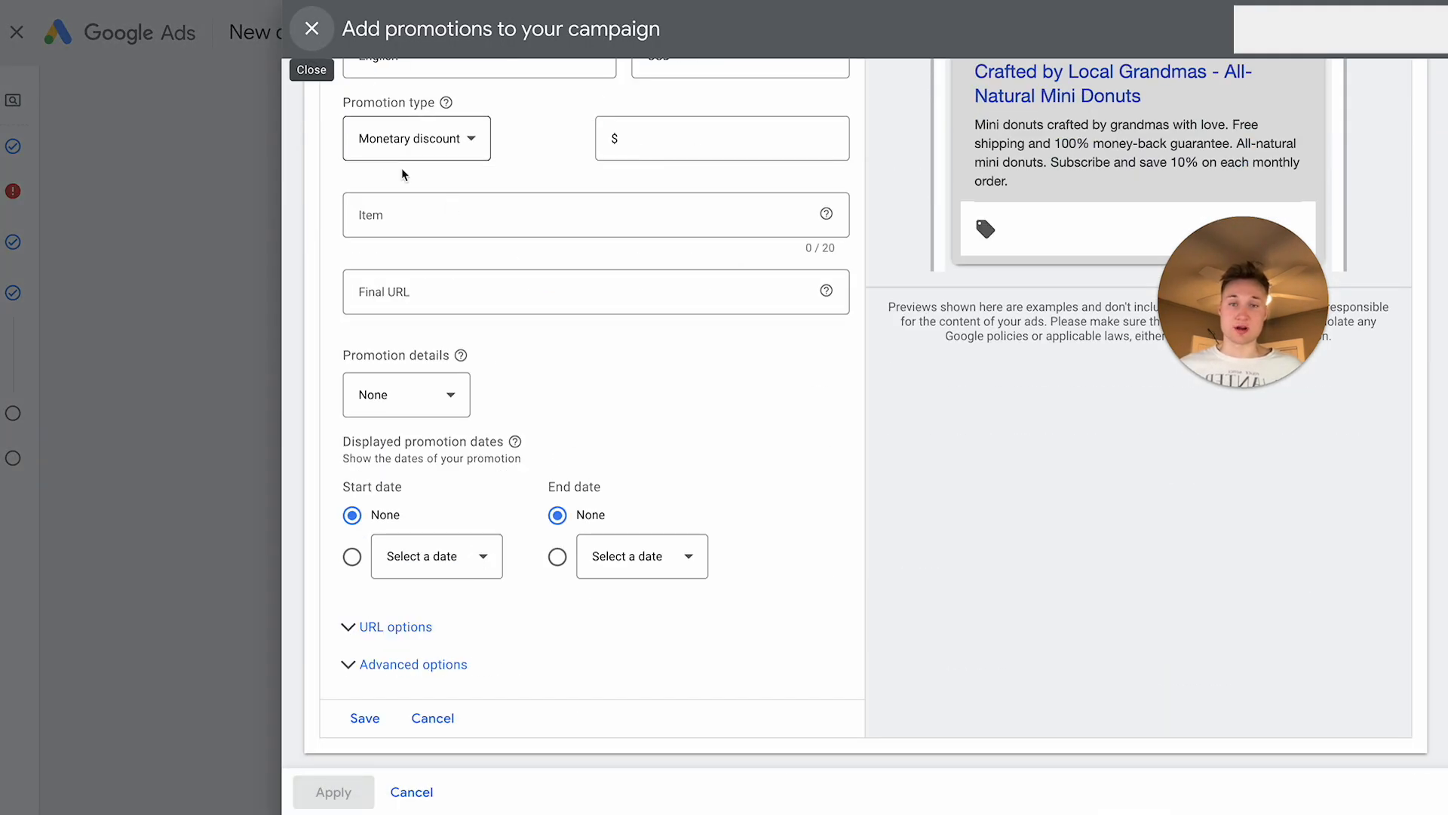
pyautogui.click(311, 29)
# Finish the ad and continue from the keywords and ads stage towards the campaign review.
pyautogui.scroll(-2, 447, 330)
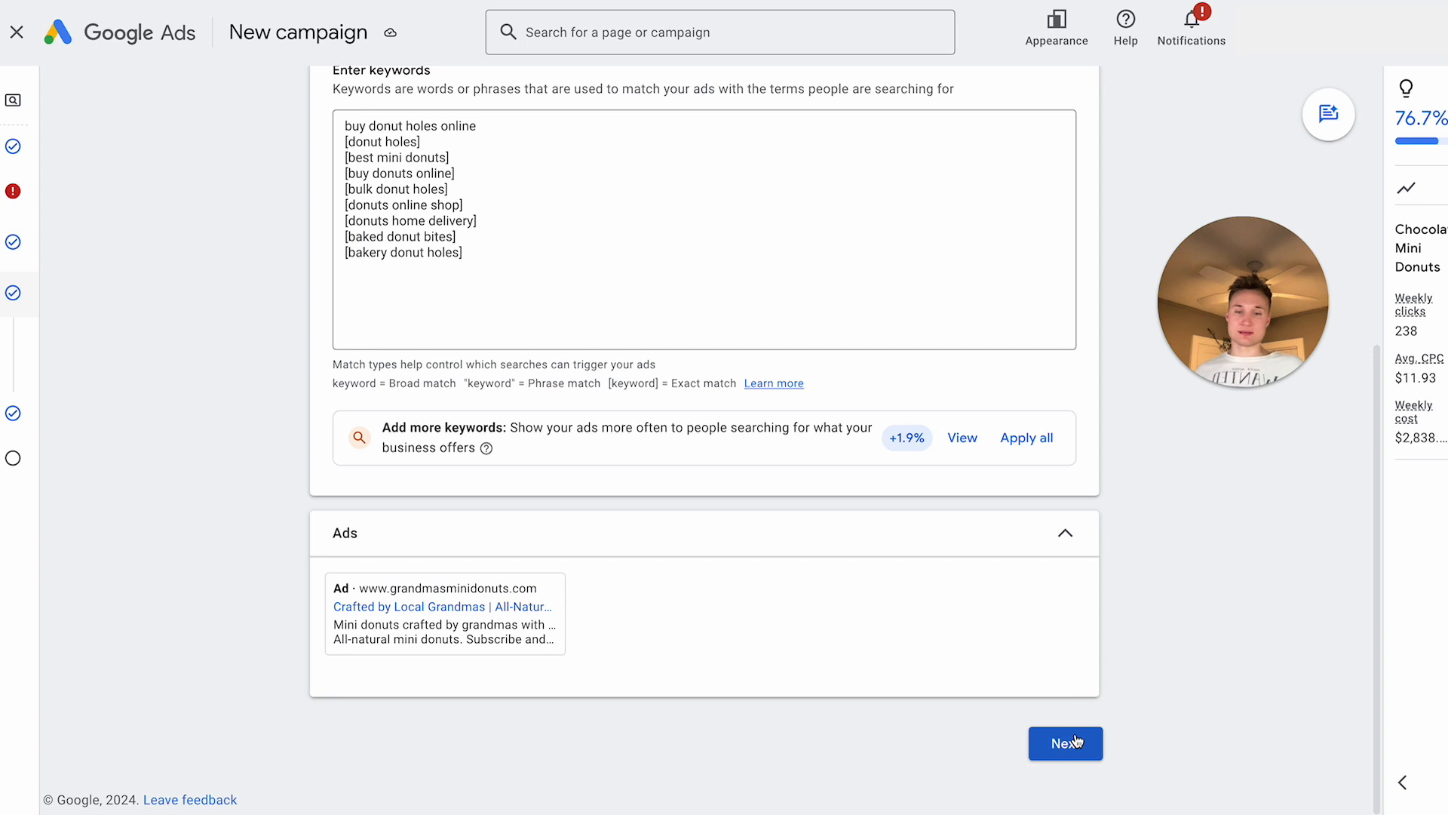
pyautogui.click(1077, 741)
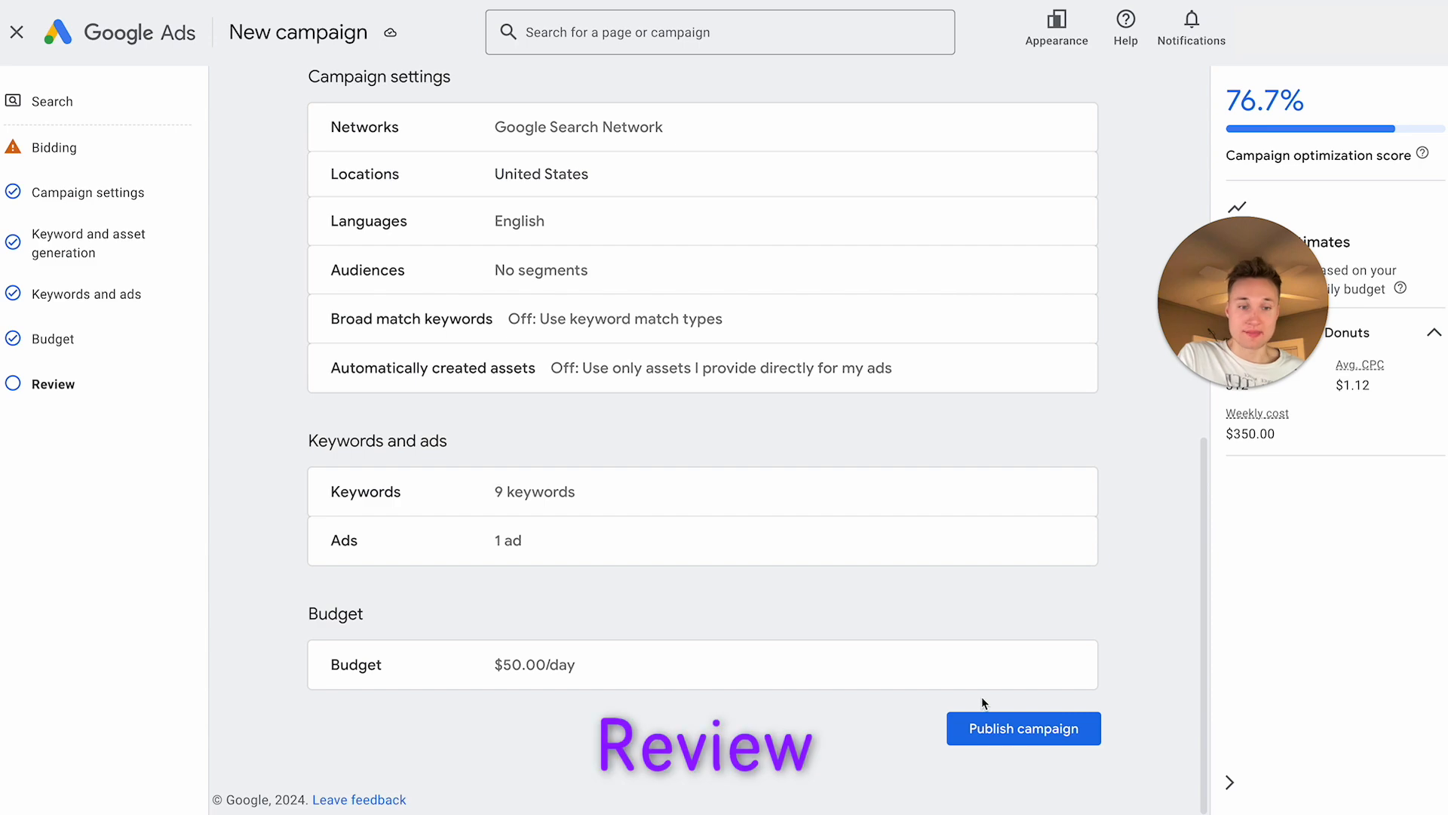
# Review the campaign's overview, bidding, settings, keywords, ads and budget summary, and publish the mini donuts search campaign.
pyautogui.scroll(10, 985, 672)
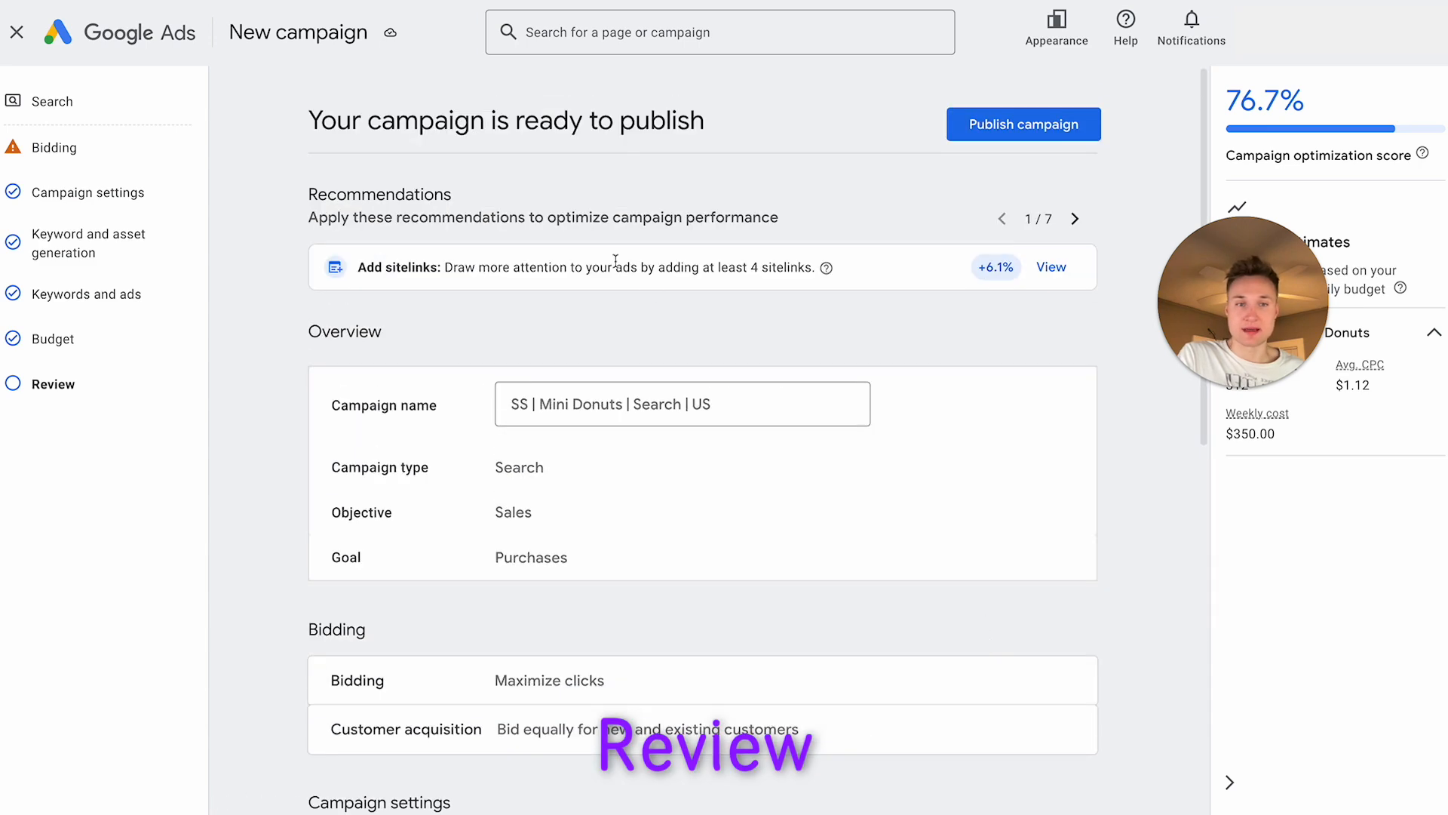
pyautogui.scroll(-4, 622, 355)
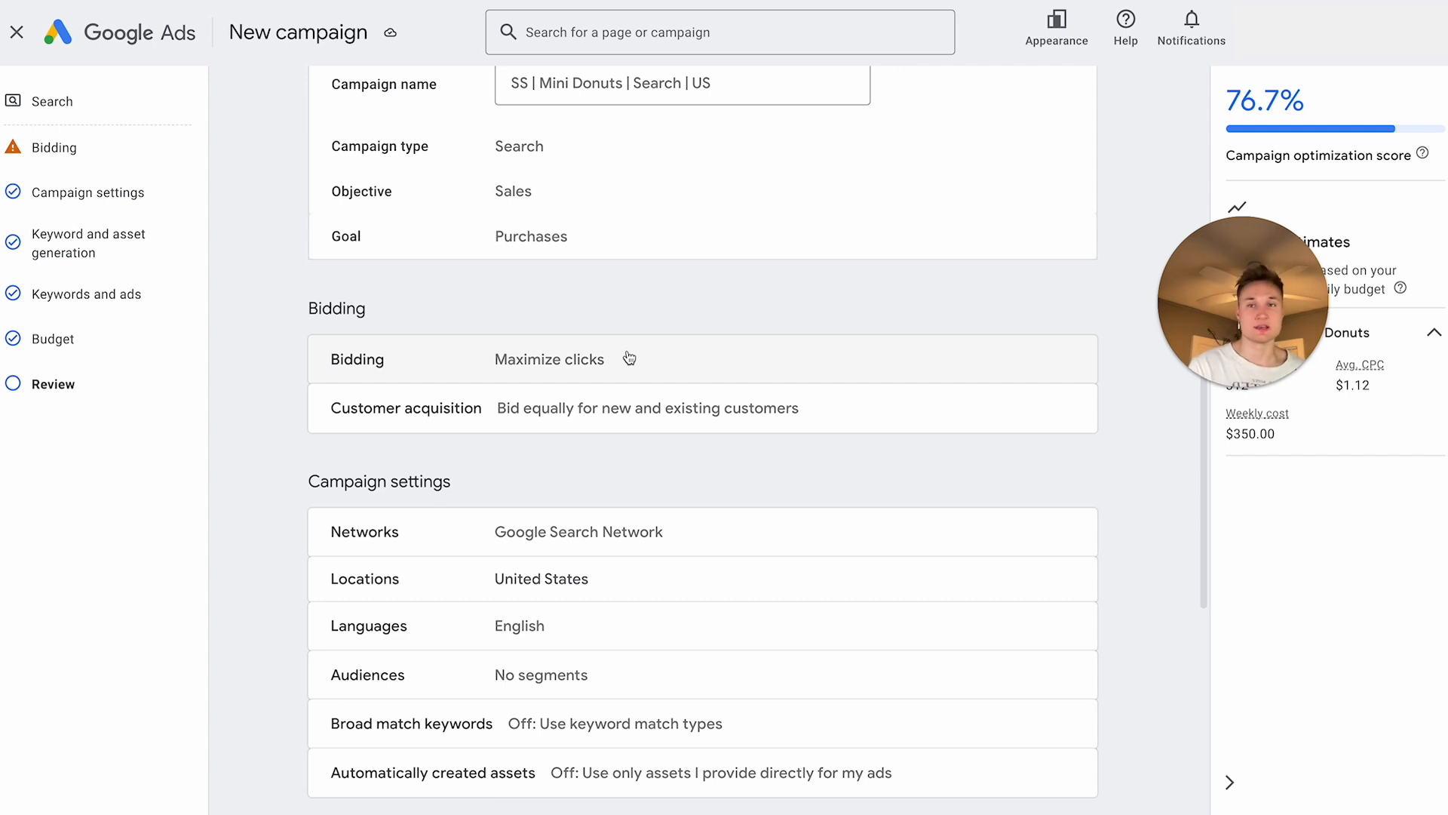
pyautogui.scroll(-2, 629, 358)
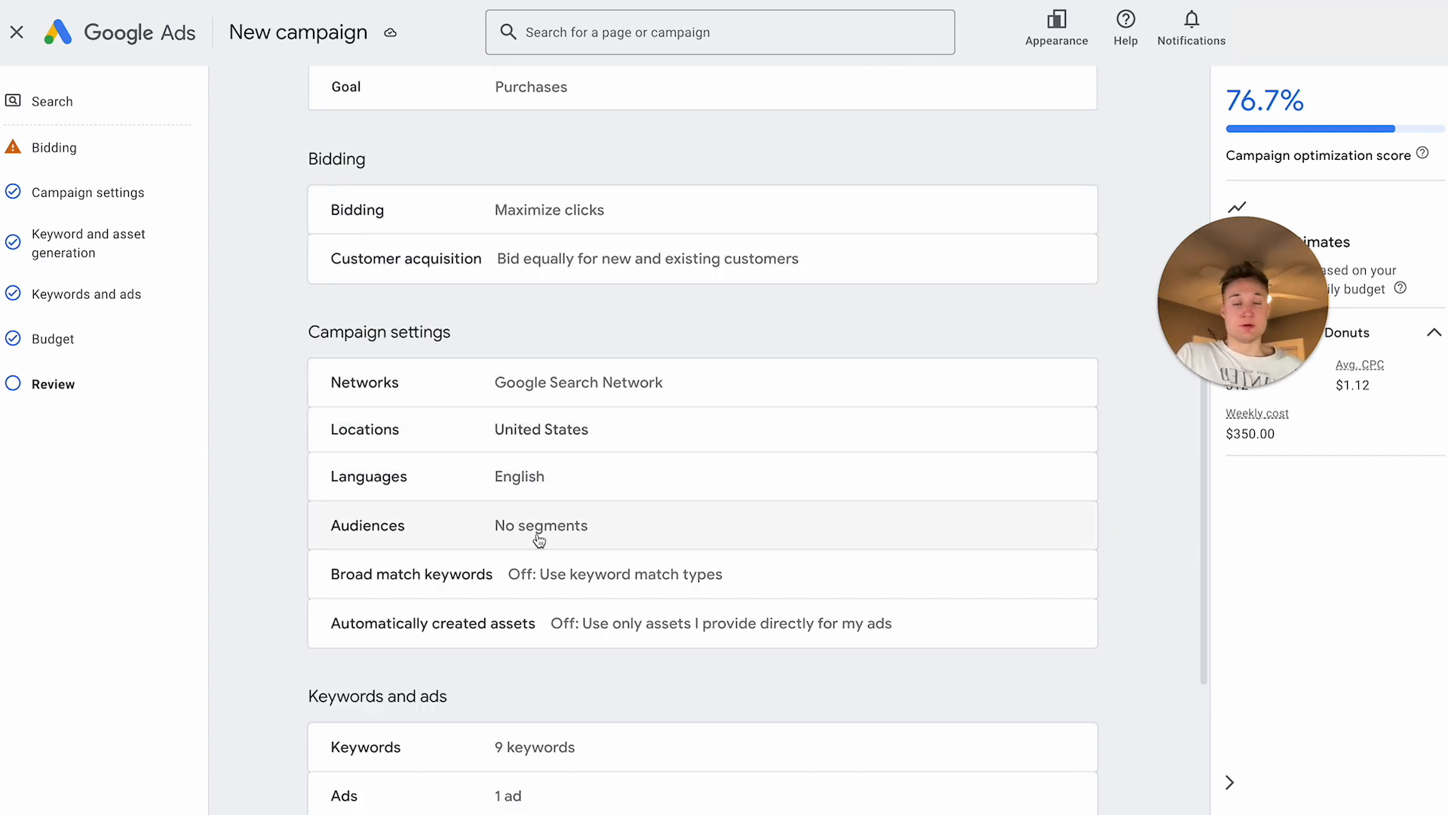
pyautogui.scroll(-2, 539, 540)
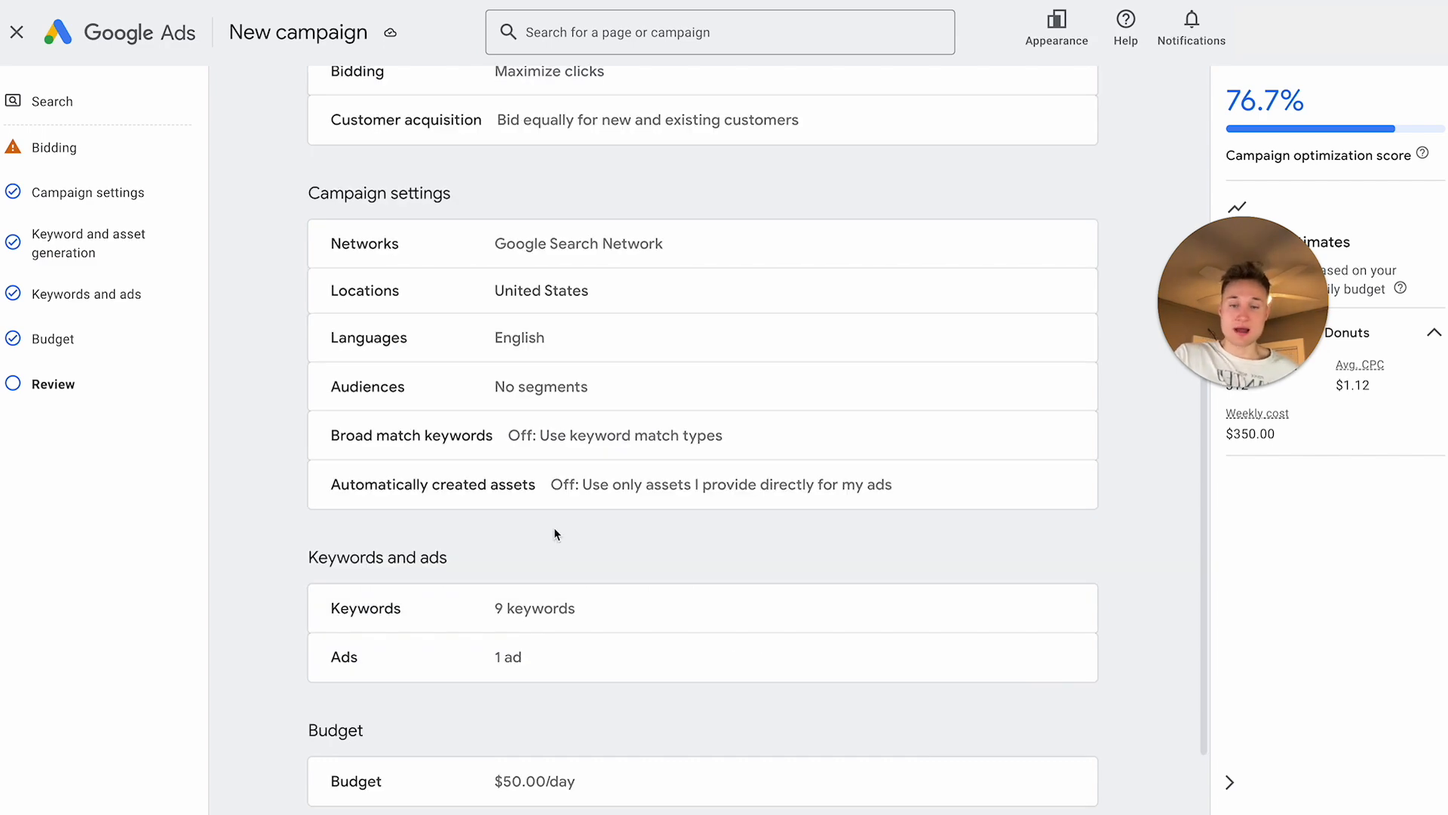
pyautogui.scroll(-2, 553, 527)
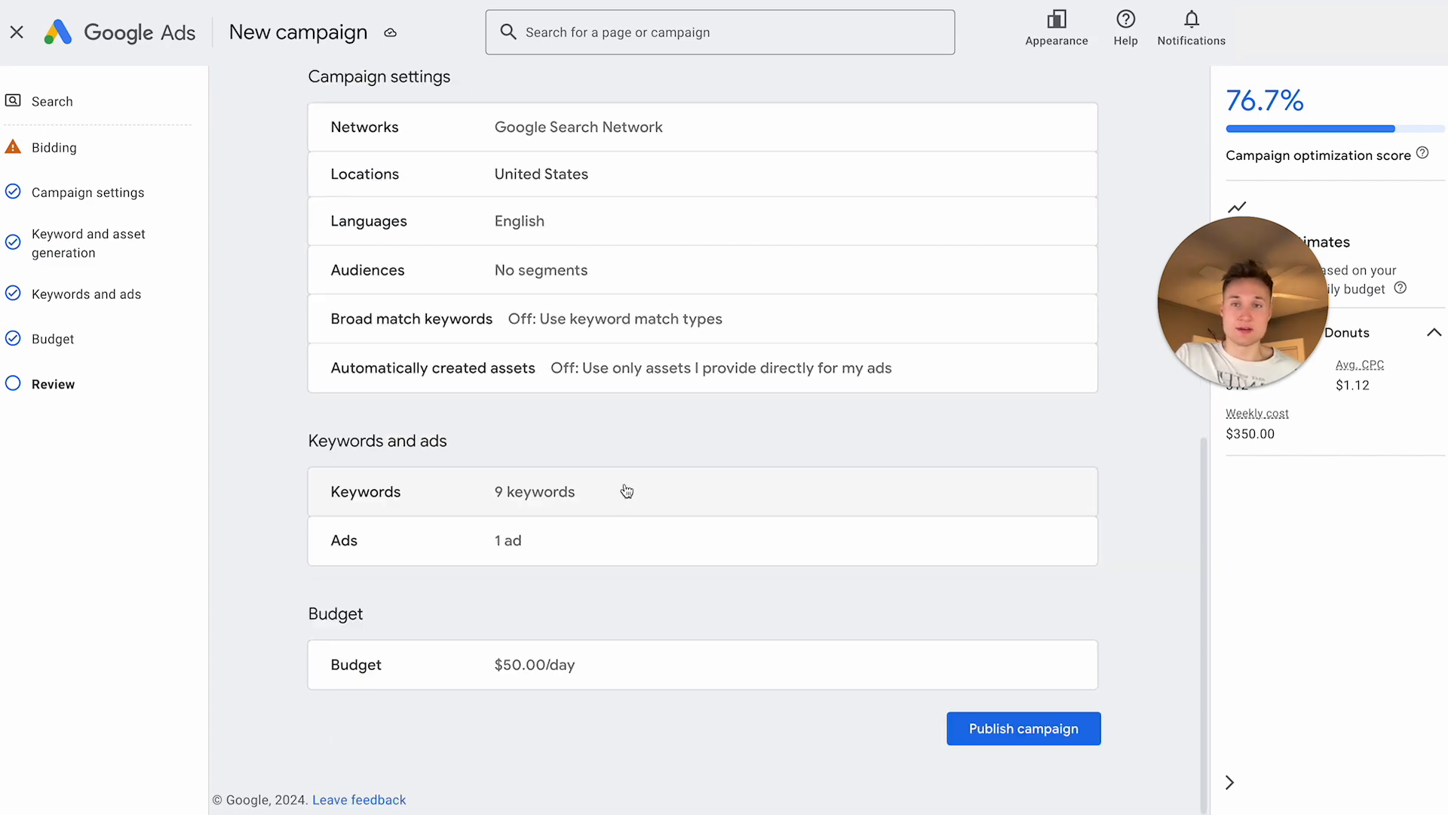
pyautogui.click(1024, 730)
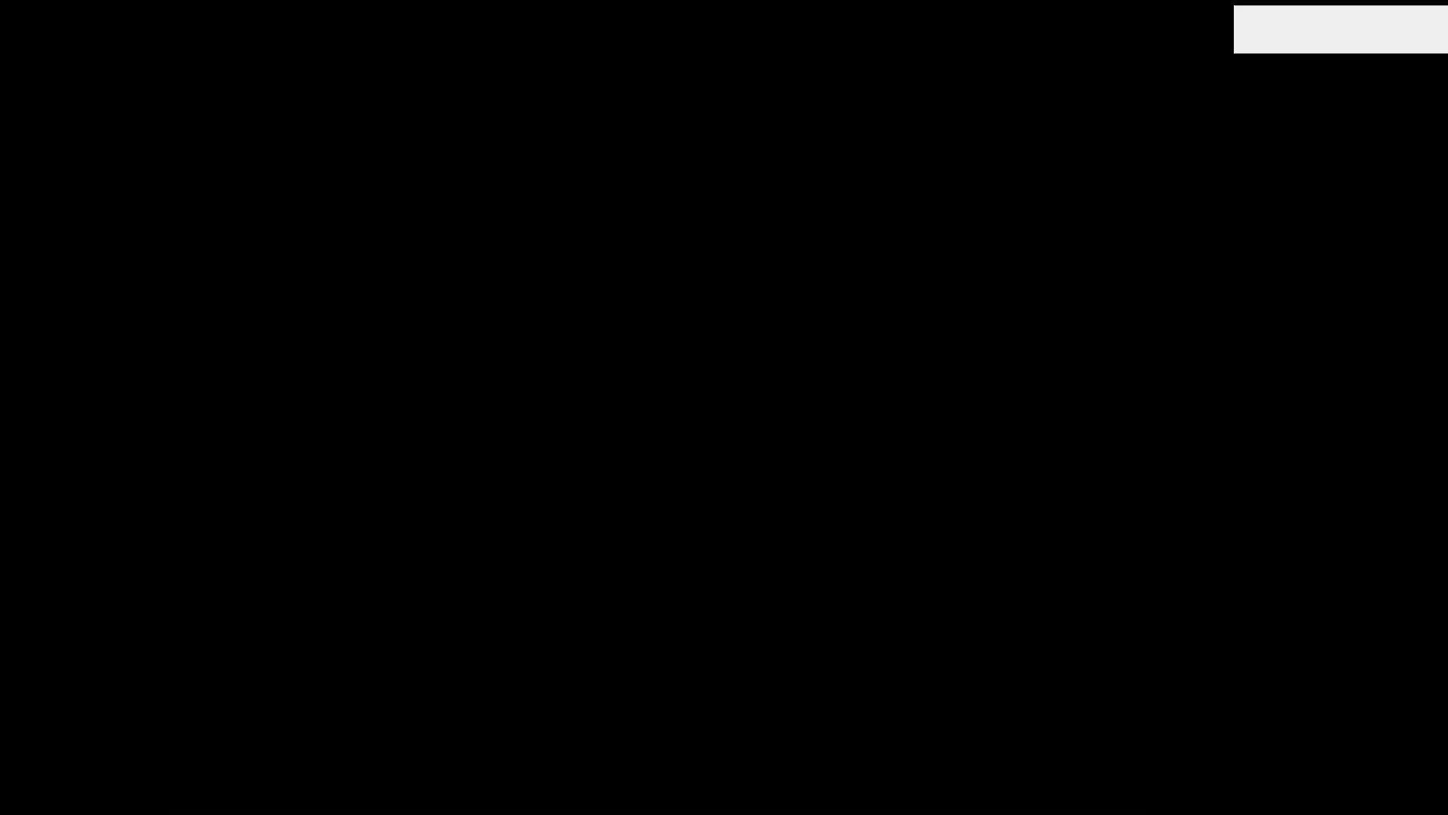